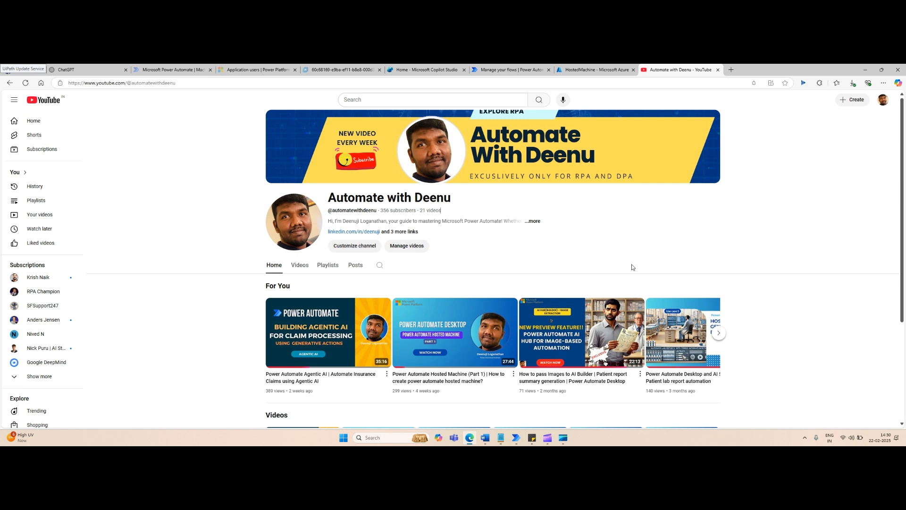
Switch to the cloud PC session, run the Contoso_Process desktop flow and dismiss the location services notification
{"action": "left_click", "coordinate": [415, 72]}
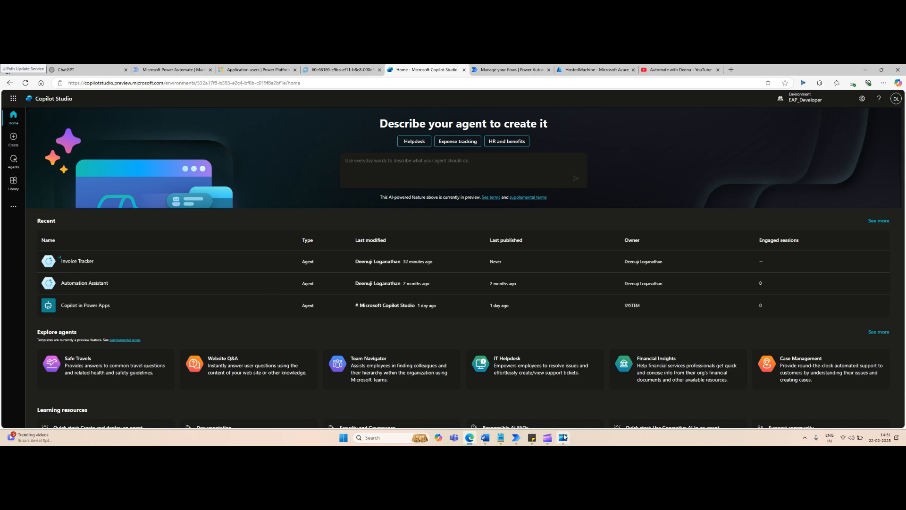
{"action": "left_click", "coordinate": [326, 73]}
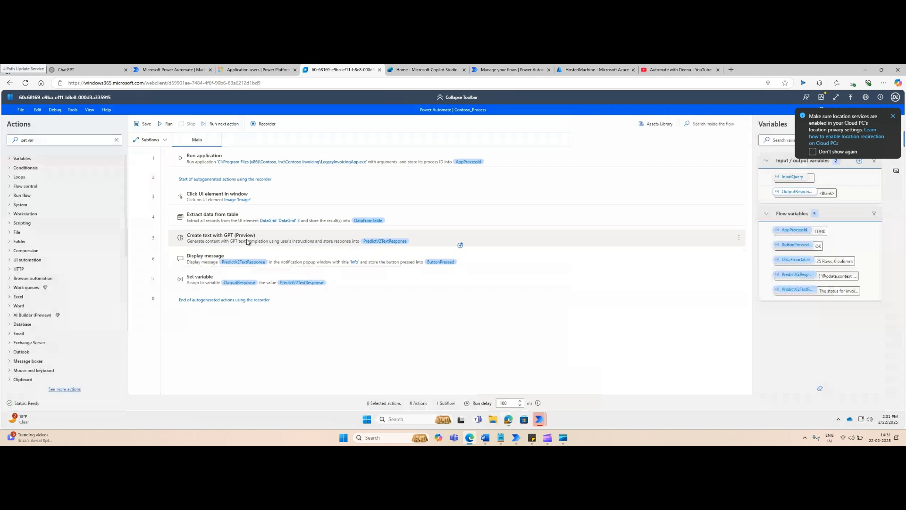
{"action": "left_click", "coordinate": [165, 125]}
{"action": "left_click", "coordinate": [894, 116]}
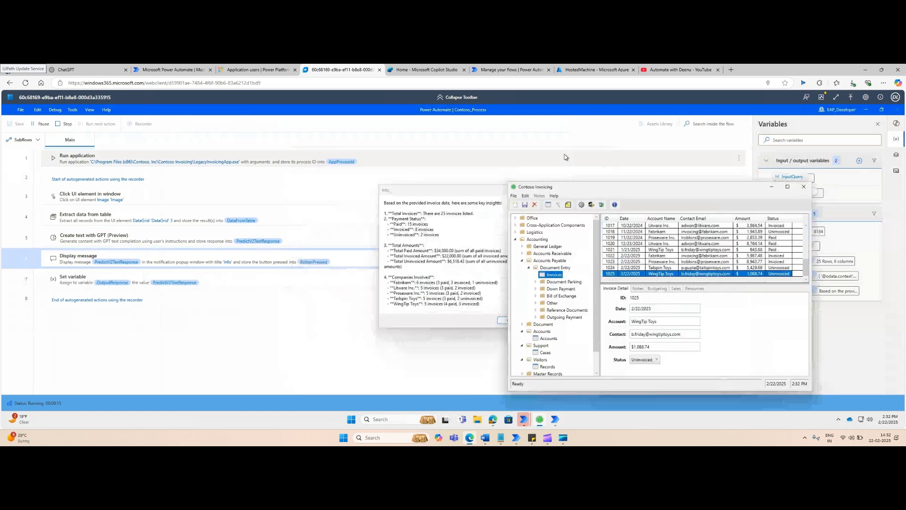
Move the Contoso Invoicing window aside, read the flow's invoice summary message to its end and dismiss it
{"action": "left_click_drag", "start_coordinate": [568, 182], "coordinate": [684, 183]}
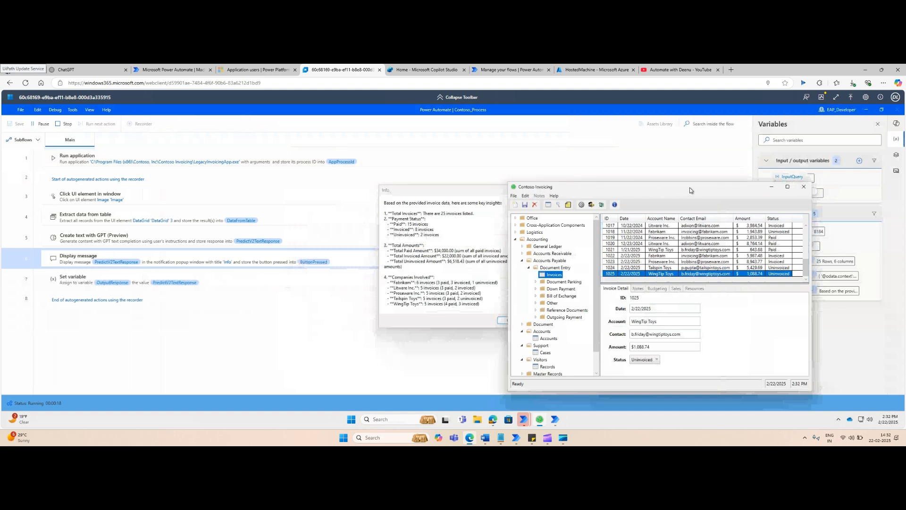
{"action": "left_click", "coordinate": [469, 231]}
{"action": "scroll", "coordinate": [470, 231], "scroll_direction": "down", "scroll_amount": 3}
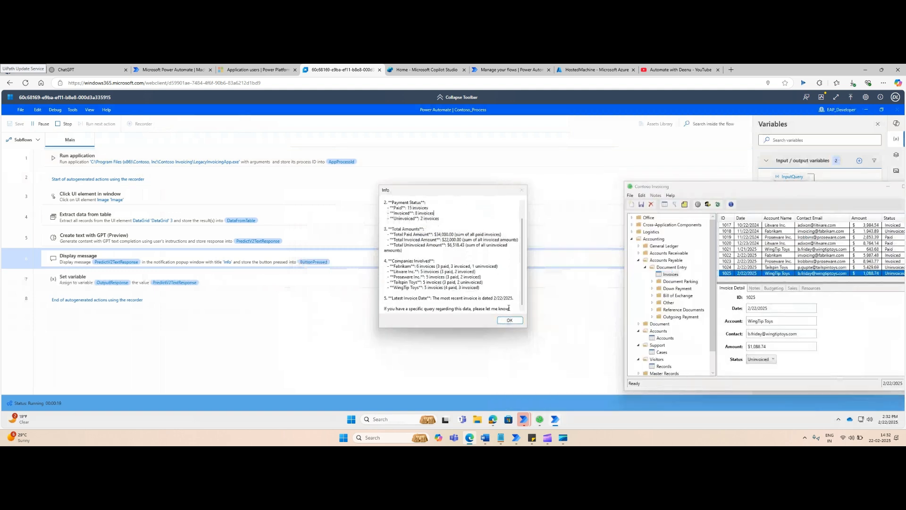
{"action": "left_click", "coordinate": [521, 320]}
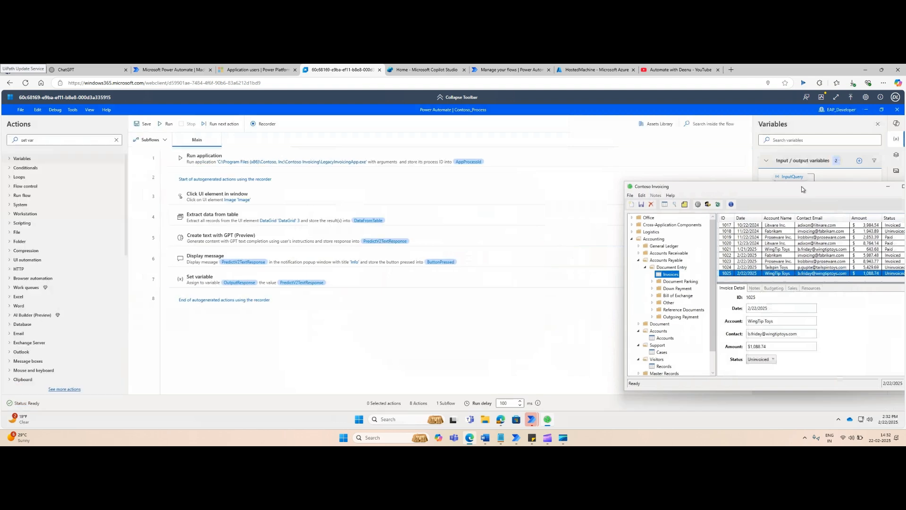
{"action": "left_click_drag", "start_coordinate": [487, 229], "coordinate": [486, 229]}
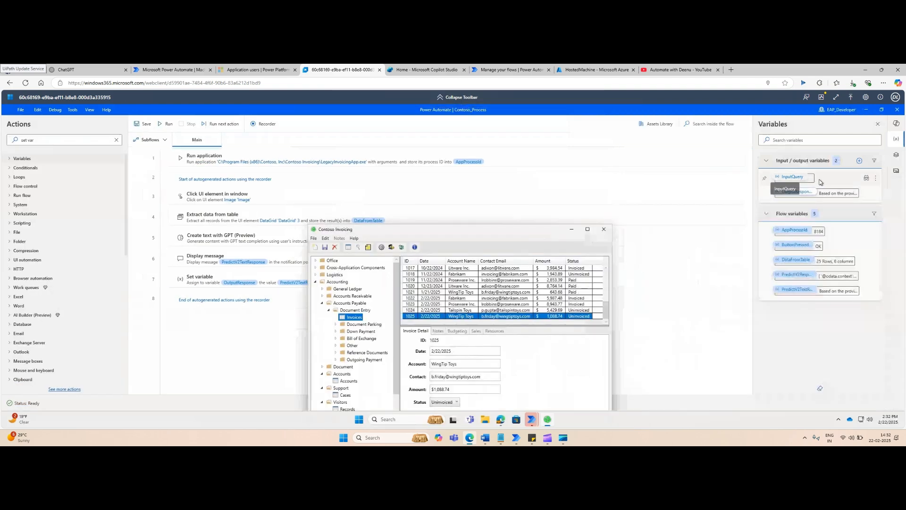
Set the InputQuery input variable's default value to "What is the invoice status for 1001" and save it
{"action": "left_click", "coordinate": [799, 178]}
{"action": "double_click", "coordinate": [800, 178]}
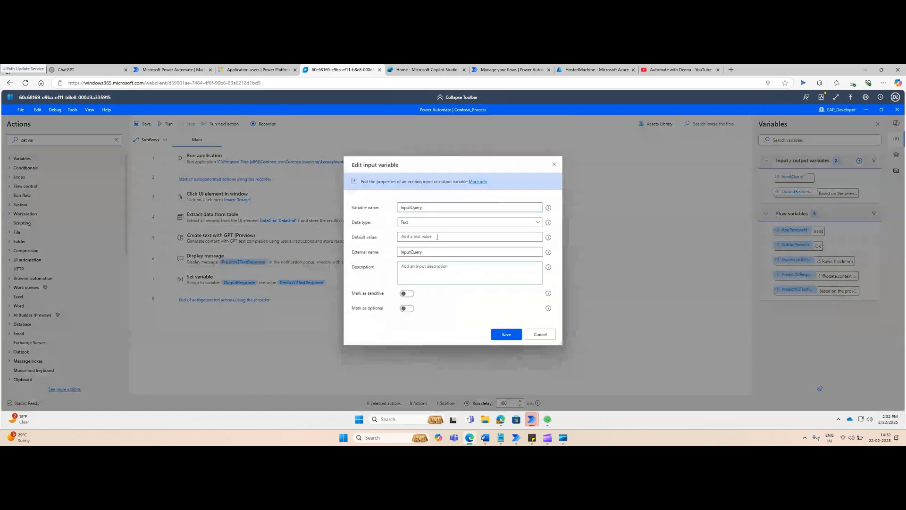
{"action": "type", "text": "What is the invoice status for 1001"}
{"action": "left_click", "coordinate": [506, 334]}
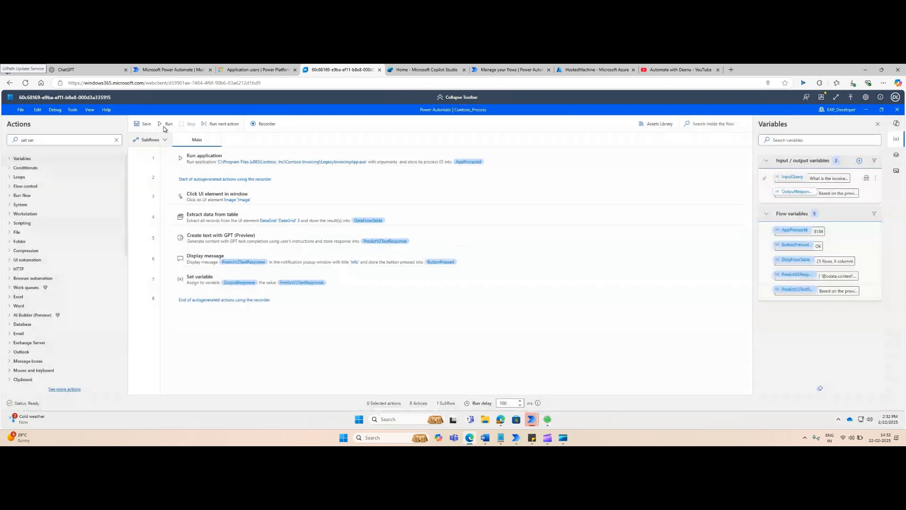
Close Contoso Invoicing, rerun the flow with the new query, minimize the reopened invoicing window and dismiss the answer message
{"action": "right_click", "coordinate": [549, 418]}
{"action": "left_click", "coordinate": [546, 400]}
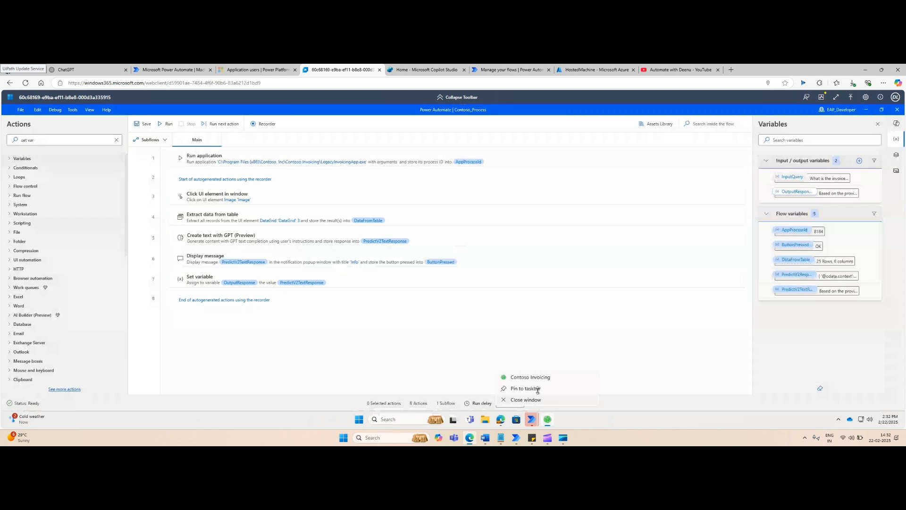
{"action": "left_click", "coordinate": [169, 124]}
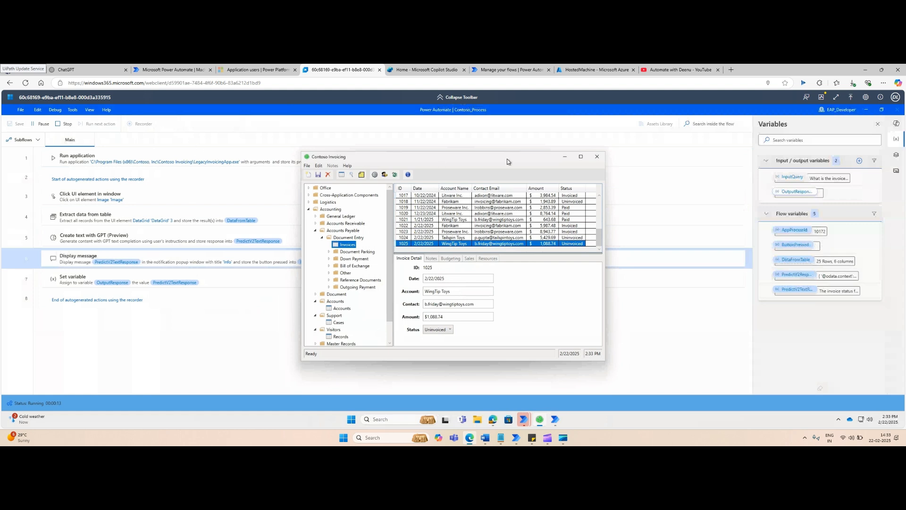
{"action": "left_click", "coordinate": [565, 156]}
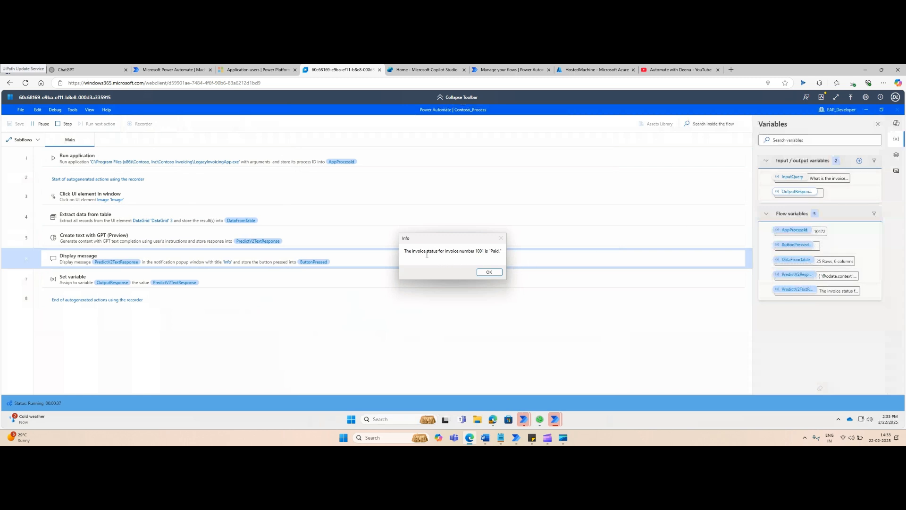
{"action": "left_click", "coordinate": [490, 272]}
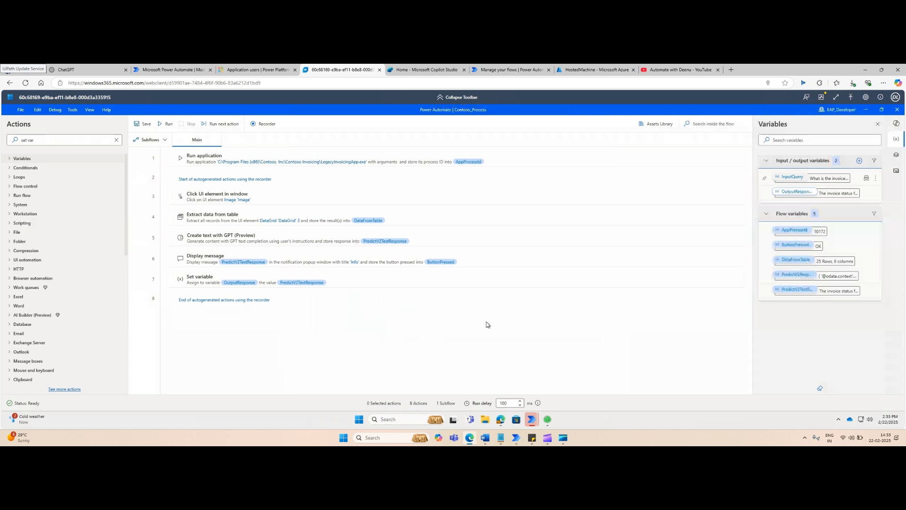
Review the Create text with GPT action's instructions, including the DataFromTable variable, and close it without saving changes
{"action": "left_click", "coordinate": [215, 242]}
{"action": "double_click", "coordinate": [216, 242]}
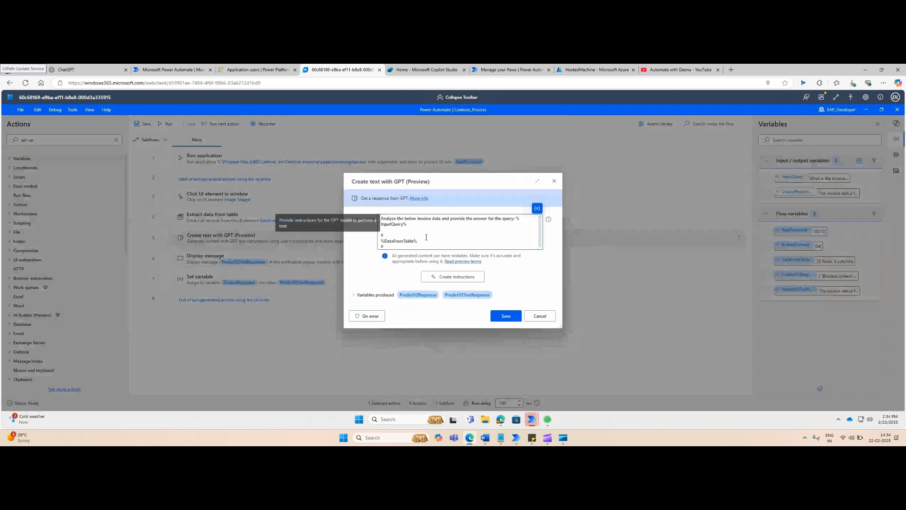
{"action": "scroll", "coordinate": [426, 238], "scroll_direction": "down", "scroll_amount": 1}
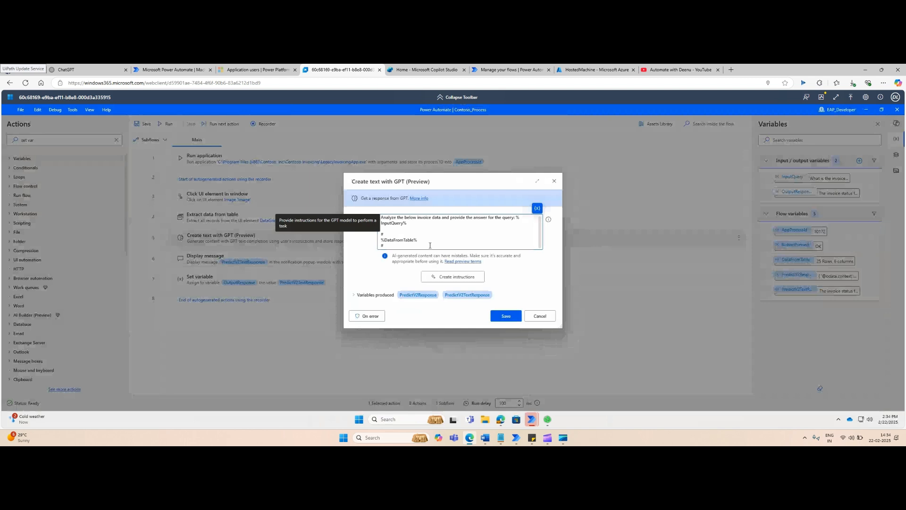
{"action": "left_click_drag", "start_coordinate": [381, 240], "coordinate": [426, 240]}
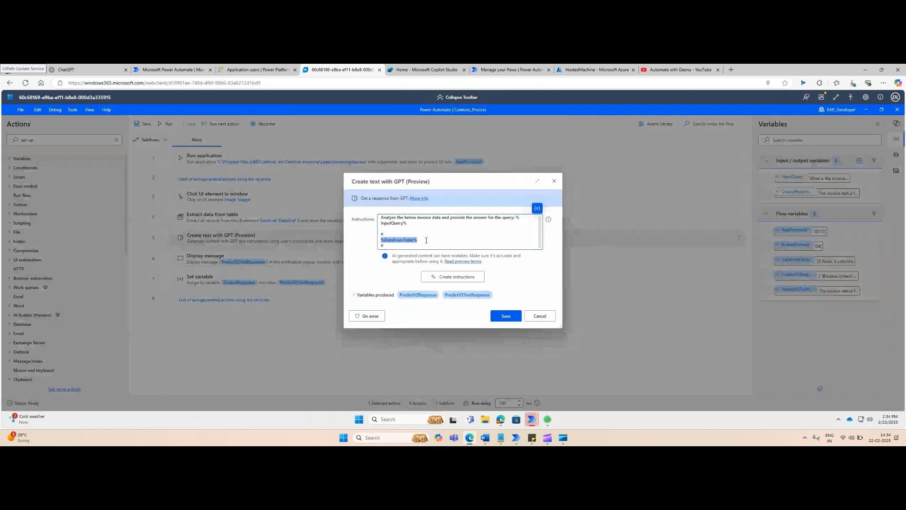
{"action": "left_click", "coordinate": [540, 316]}
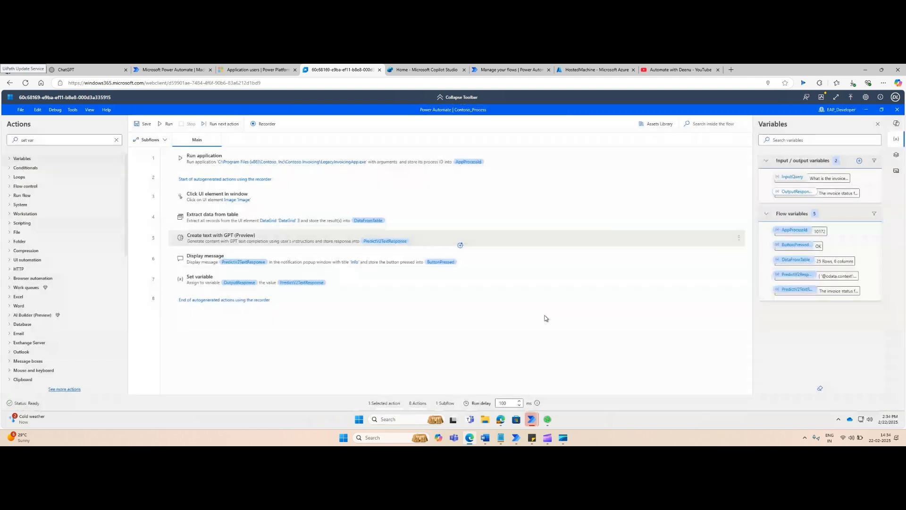
Switch to Copilot Studio and start creating a new agent
{"action": "left_click", "coordinate": [422, 70]}
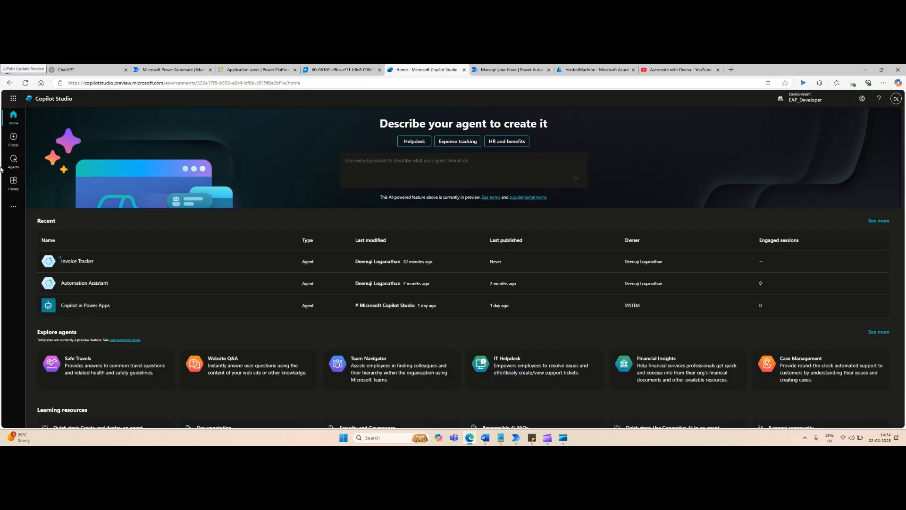
{"action": "left_click", "coordinate": [18, 141]}
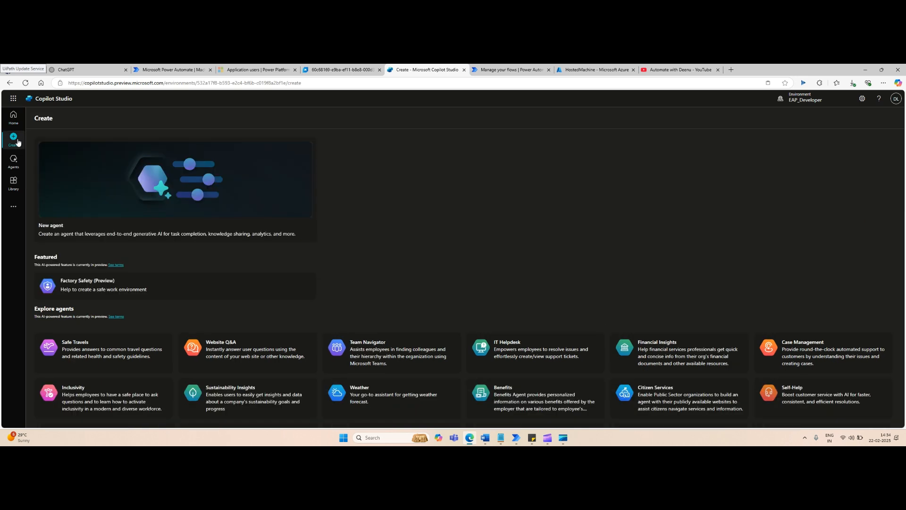
{"action": "left_click", "coordinate": [121, 182]}
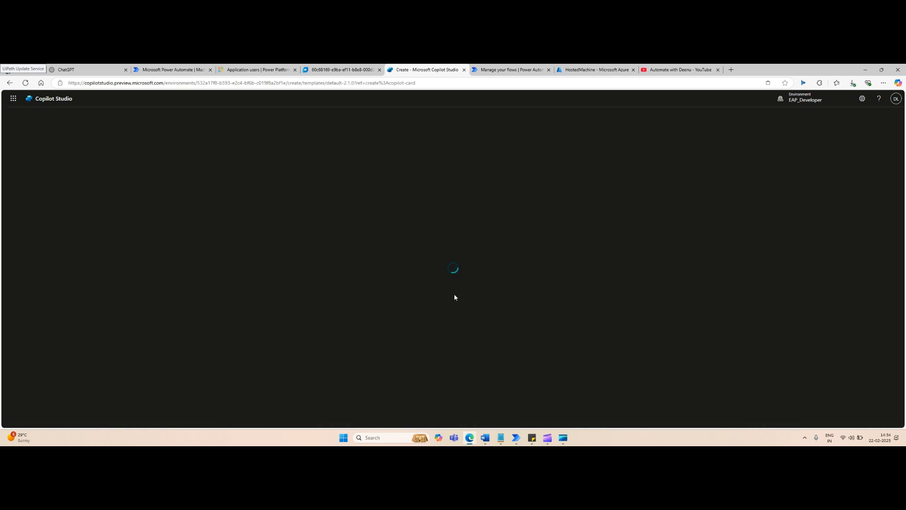
Copy the Invoice Tracker description paragraph from the Notepad notes into the agent creation chat message
{"action": "left_click", "coordinate": [505, 439]}
{"action": "left_click", "coordinate": [101, 221]}
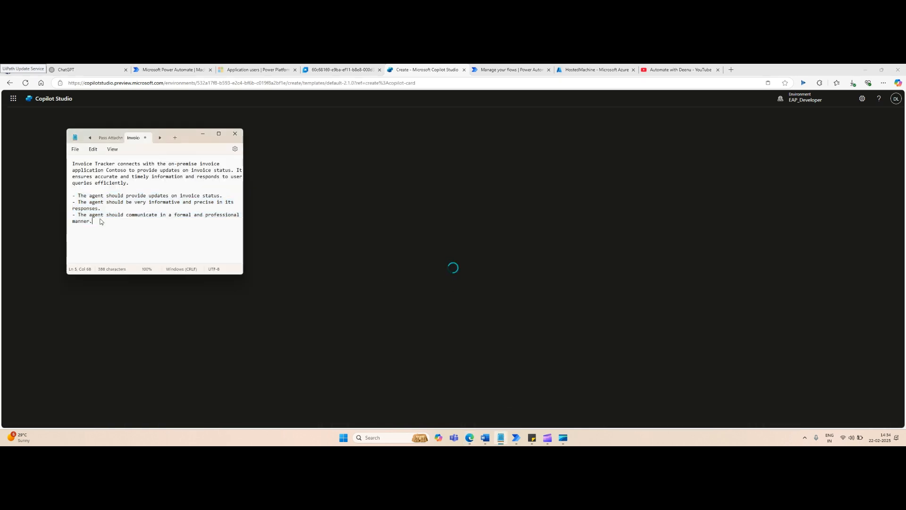
{"action": "triple_click", "coordinate": [131, 185]}
{"action": "key", "text": "ctrl+c"}
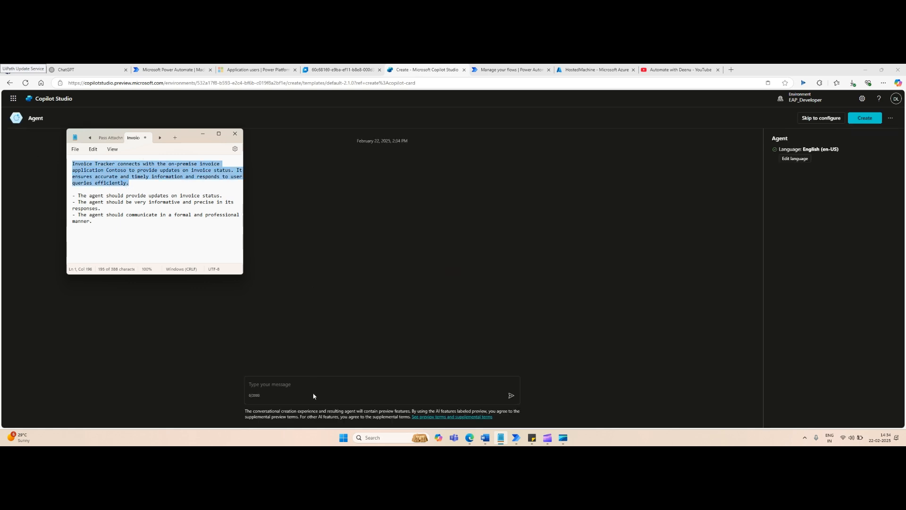
{"action": "left_click", "coordinate": [308, 384]}
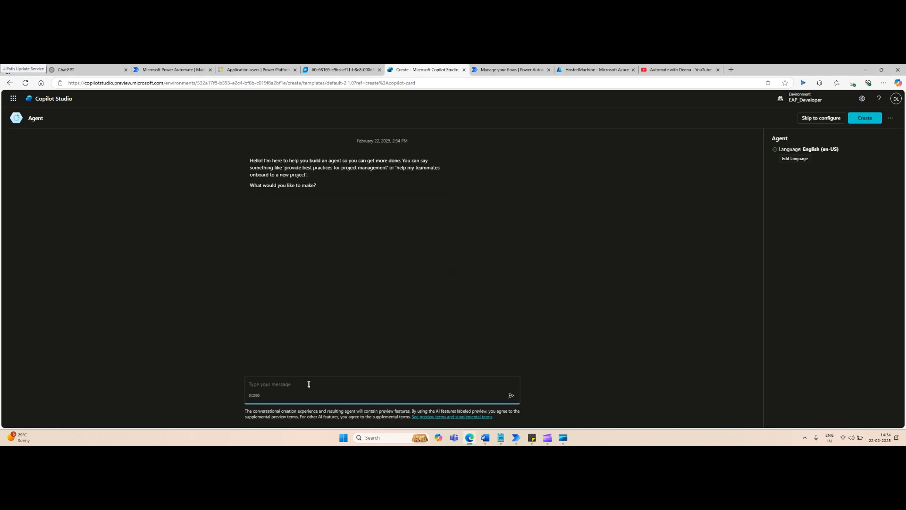
{"action": "key", "text": "ctrl+v"}
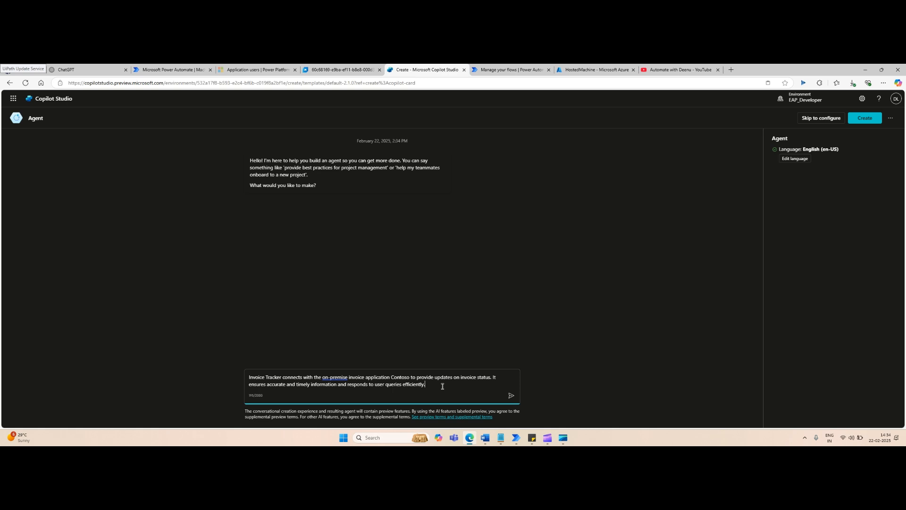
Add an "Instructions:" heading below the description, paste the three agent instructions from Notepad under it, and send the message
{"action": "key", "text": "alt+Tab"}
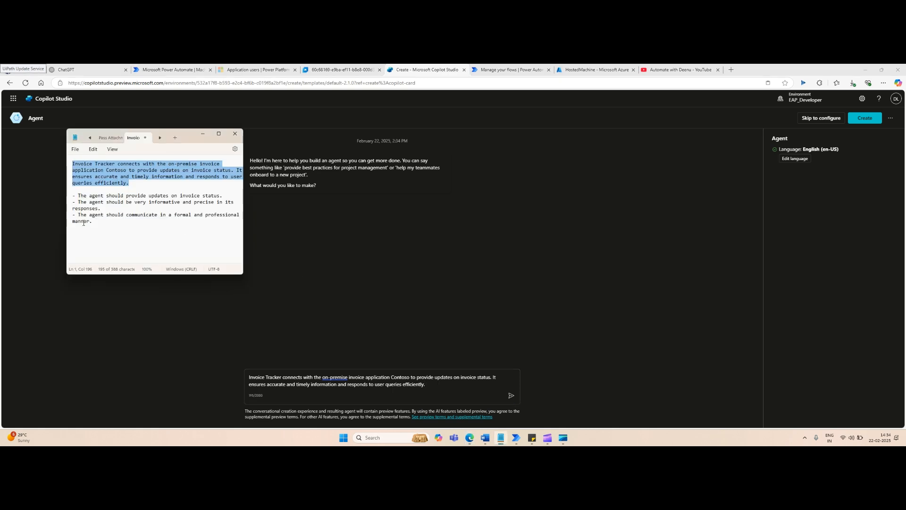
{"action": "left_click_drag", "start_coordinate": [93, 222], "coordinate": [72, 195]}
{"action": "key", "text": "ctrl+c"}
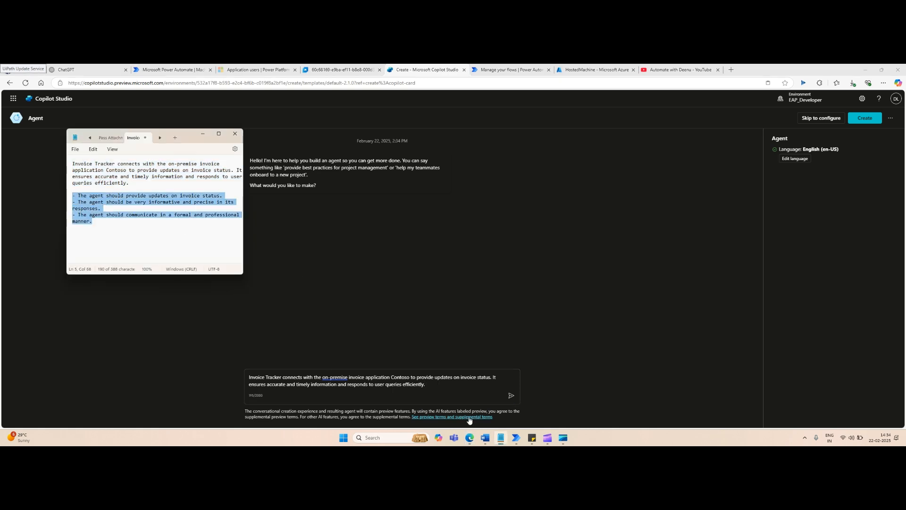
{"action": "left_click", "coordinate": [452, 386]}
{"action": "key", "text": "shift+Return"}
{"action": "key", "text": "shift+Return"}
{"action": "type", "text": "Instructions:"}
{"action": "key", "text": "shift+Return"}
{"action": "key", "text": "ctrl+v"}
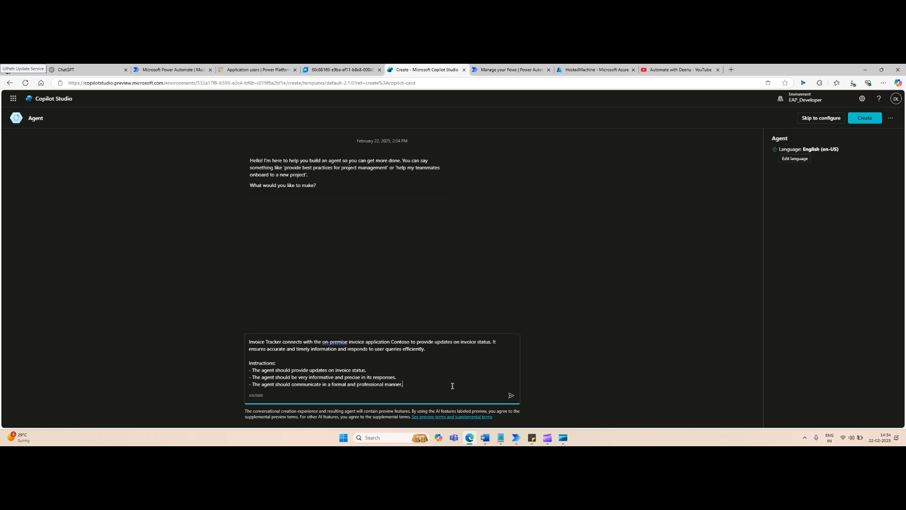
{"action": "key", "text": "Return"}
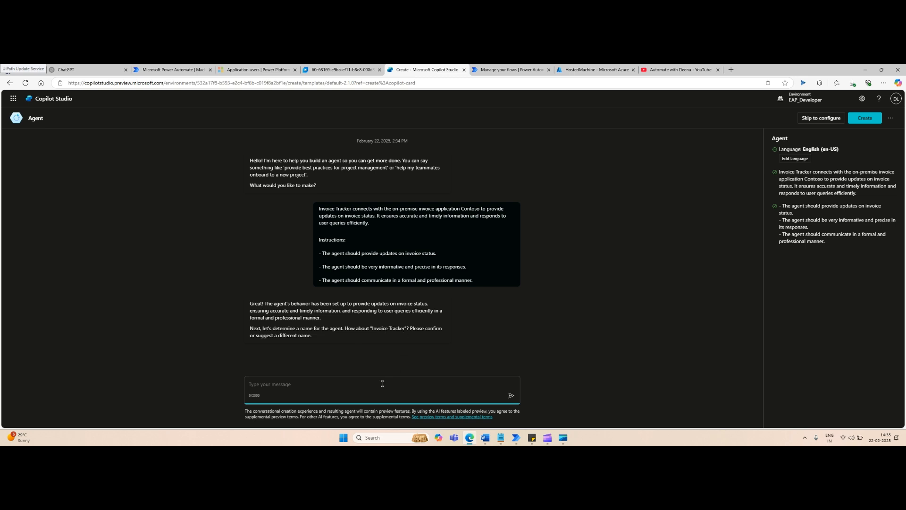
Accept the suggested agent name Invoice Tracker by replying "Yes looks fine" in the chat
{"action": "type", "text": "Yes look"}
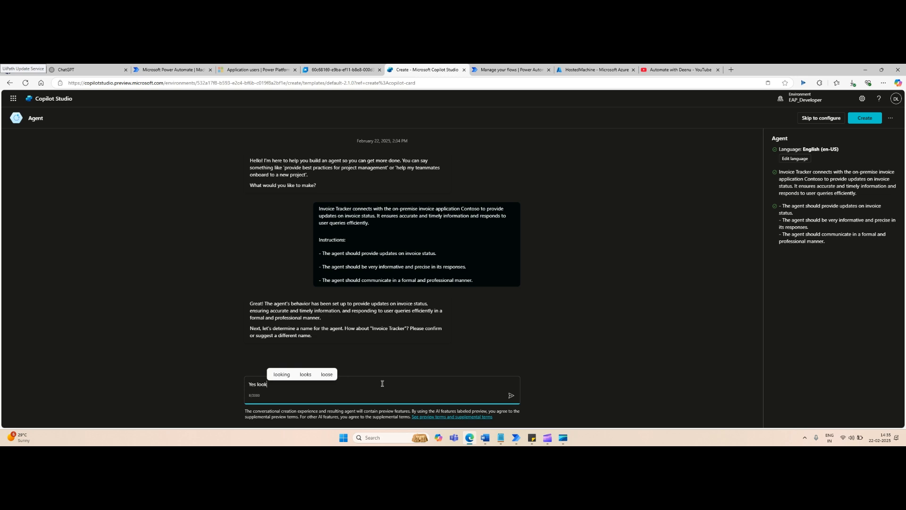
{"action": "key", "text": "BackSpace"}
{"action": "type", "text": "s fin"}
{"action": "type", "text": "e"}
{"action": "key", "text": "Return"}
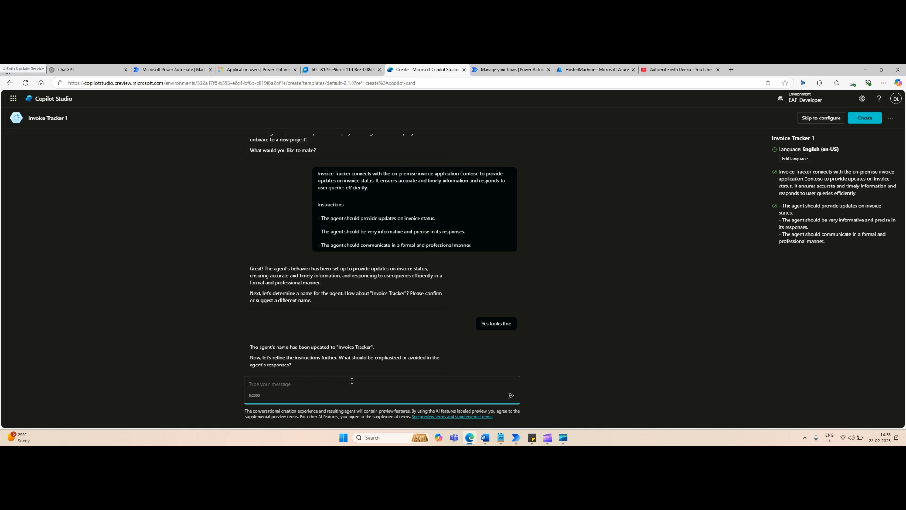
Tell the agent creation chat to change the Invoice Tracker 1 name into Invoice Assistant, and create the agent
{"action": "type", "text": "Change "}
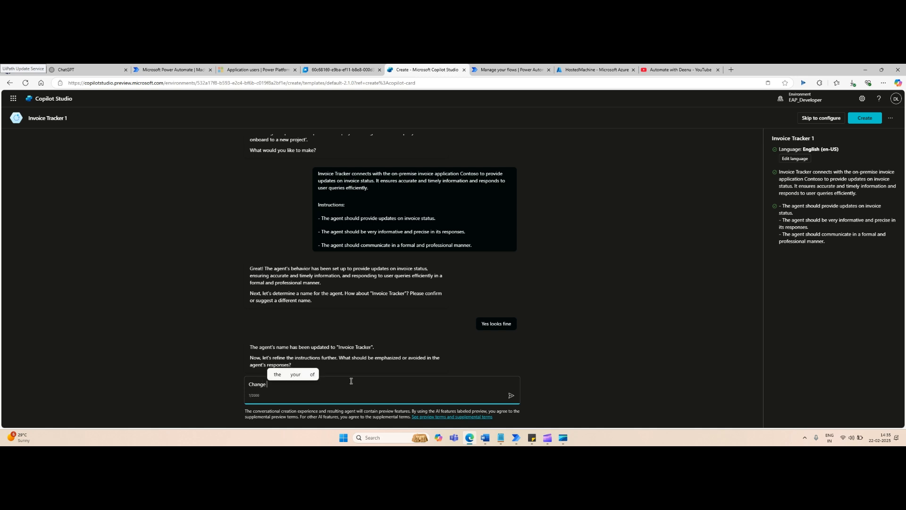
{"action": "type", "text": "Invoice Tra"}
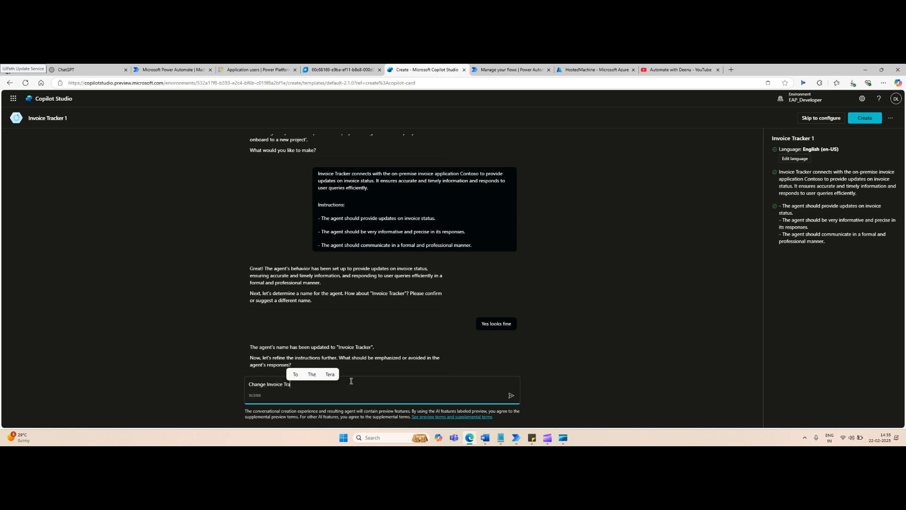
{"action": "type", "text": "cker 1 "}
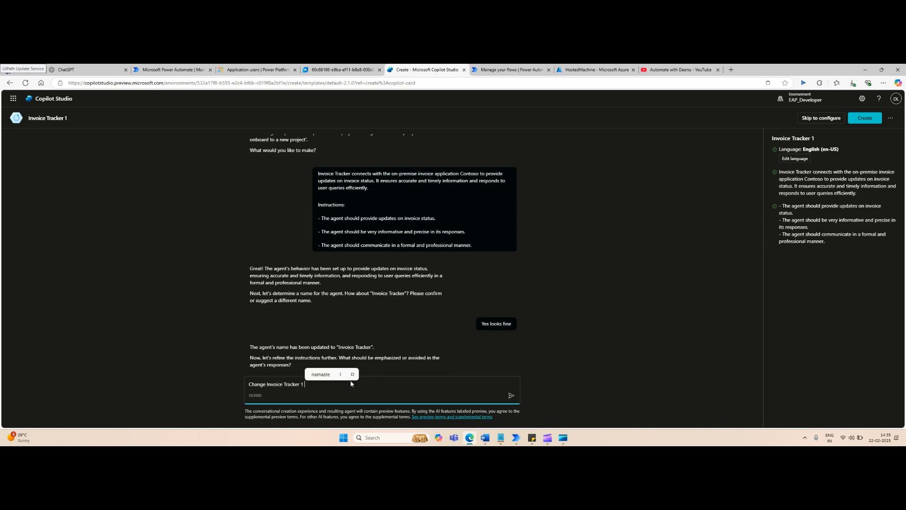
{"action": "type", "text": "name into "}
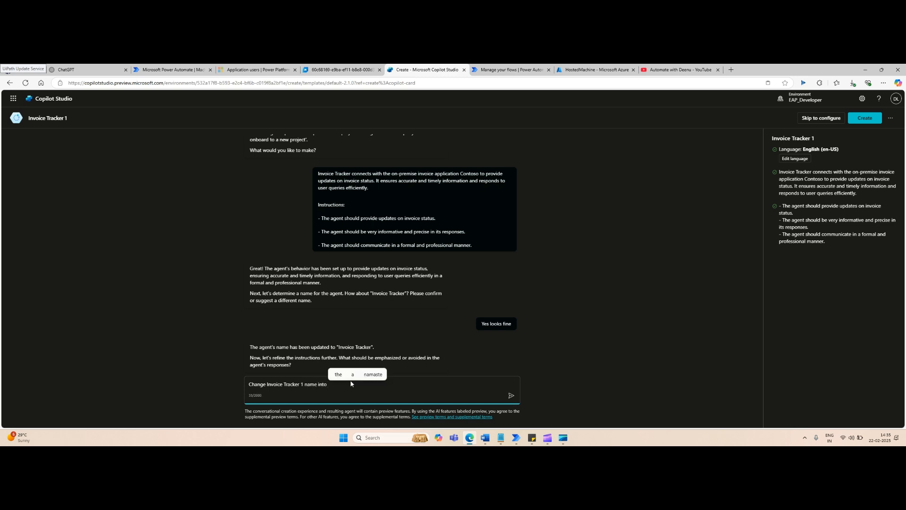
{"action": "type", "text": "Invoice A"}
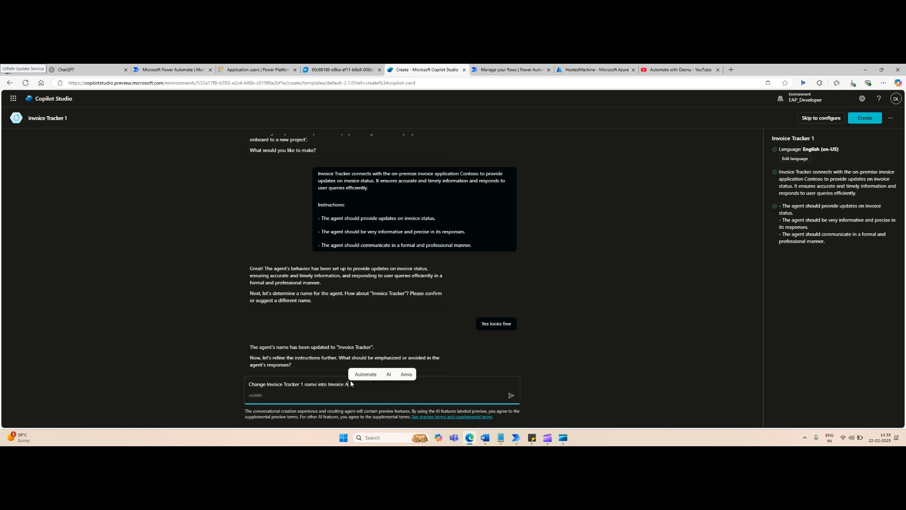
{"action": "type", "text": "ssistant"}
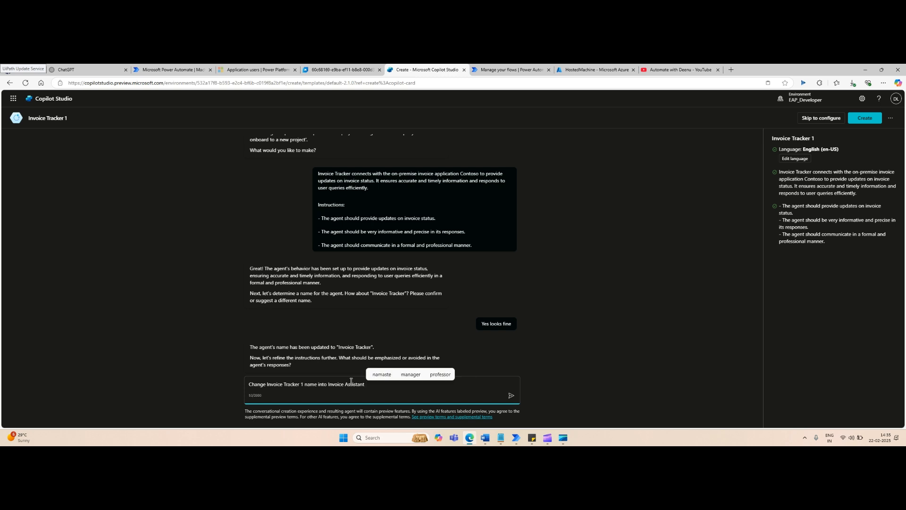
{"action": "left_click", "coordinate": [511, 396]}
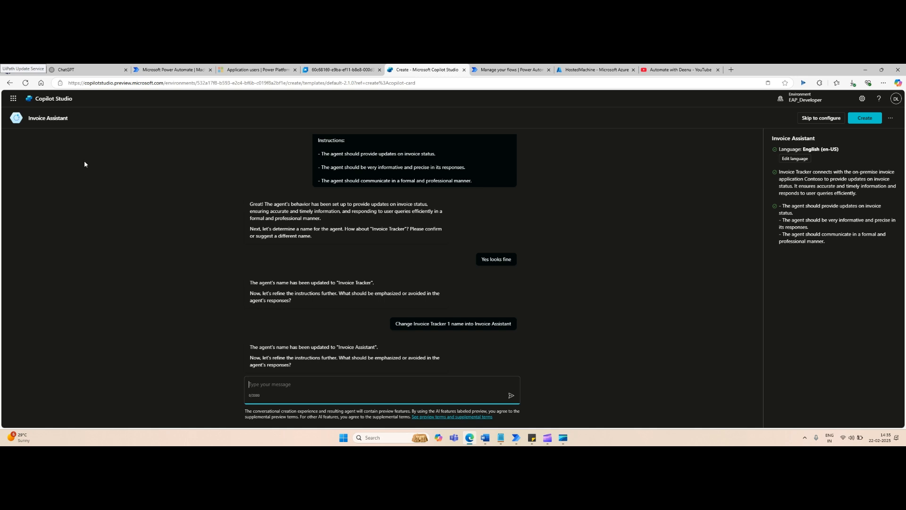
{"action": "left_click", "coordinate": [860, 120]}
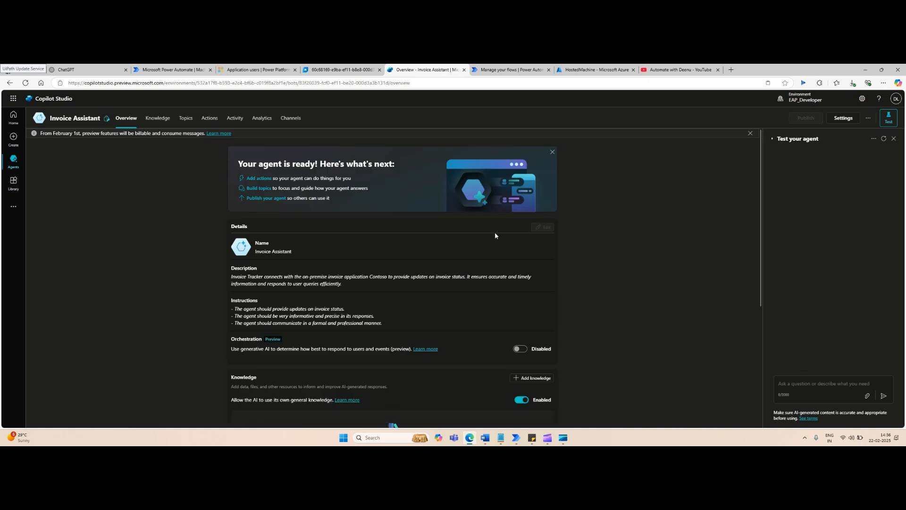
{"action": "scroll", "coordinate": [495, 236], "scroll_direction": "down", "scroll_amount": 2}
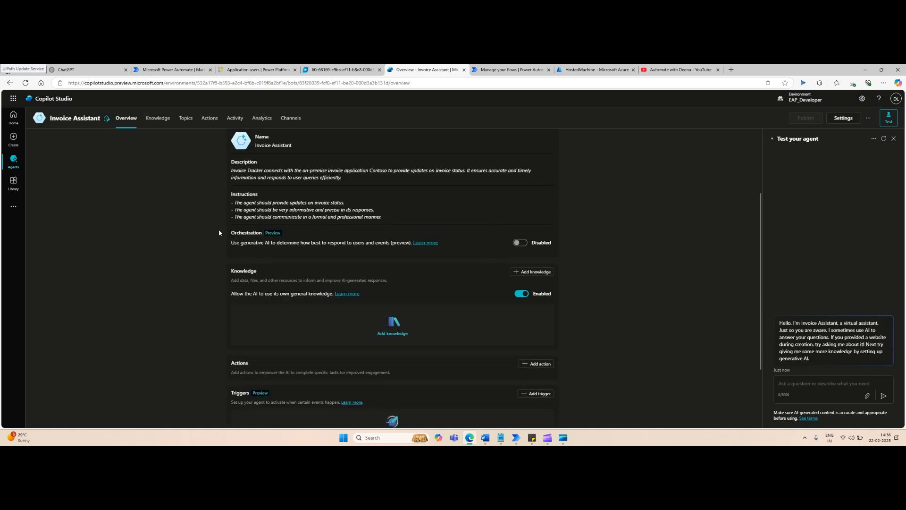
Start a new agent action of type "Run a flow built with Power Automate for desktop", keeping the selected Desktop flows connection
{"action": "left_click", "coordinate": [210, 119]}
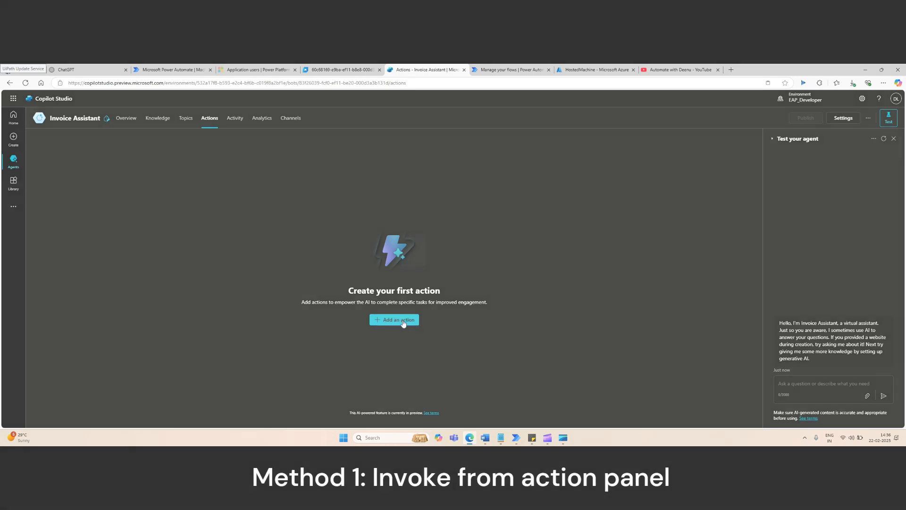
{"action": "left_click", "coordinate": [402, 323]}
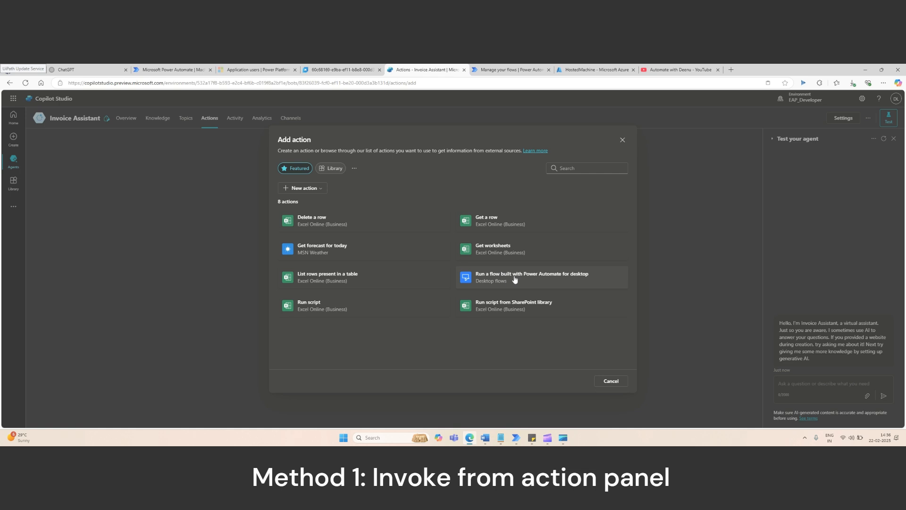
{"action": "left_click", "coordinate": [515, 280]}
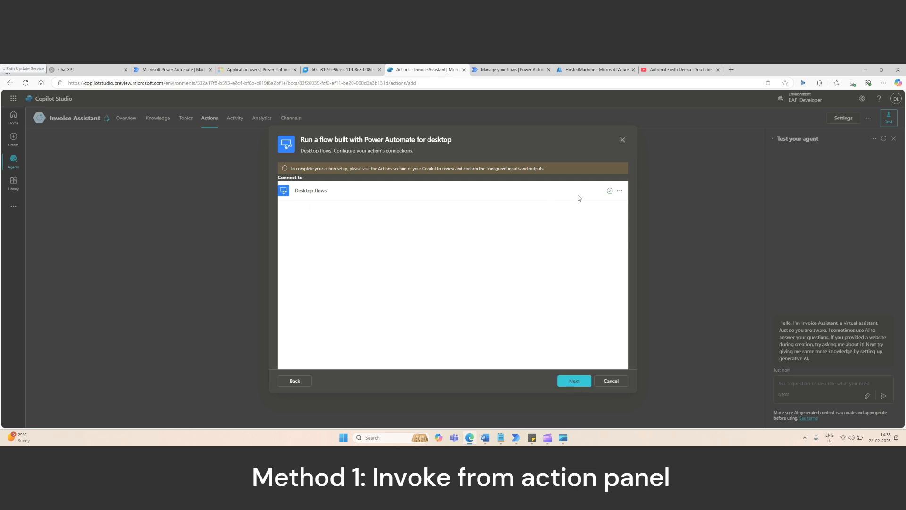
{"action": "left_click", "coordinate": [621, 194]}
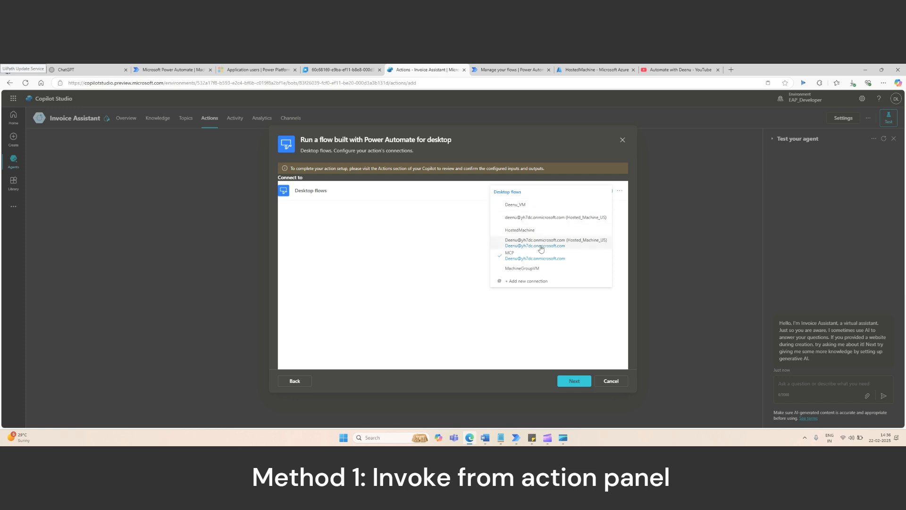
{"action": "left_click", "coordinate": [561, 341]}
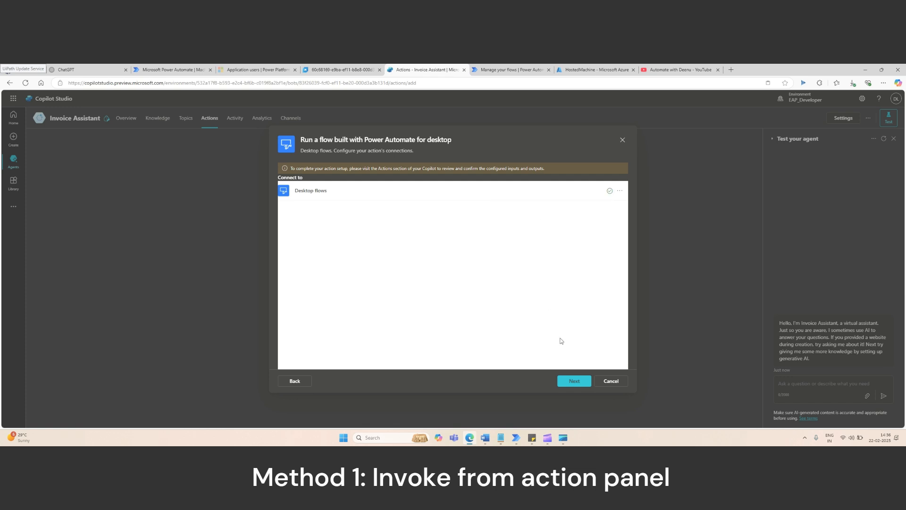
{"action": "left_click", "coordinate": [573, 383]}
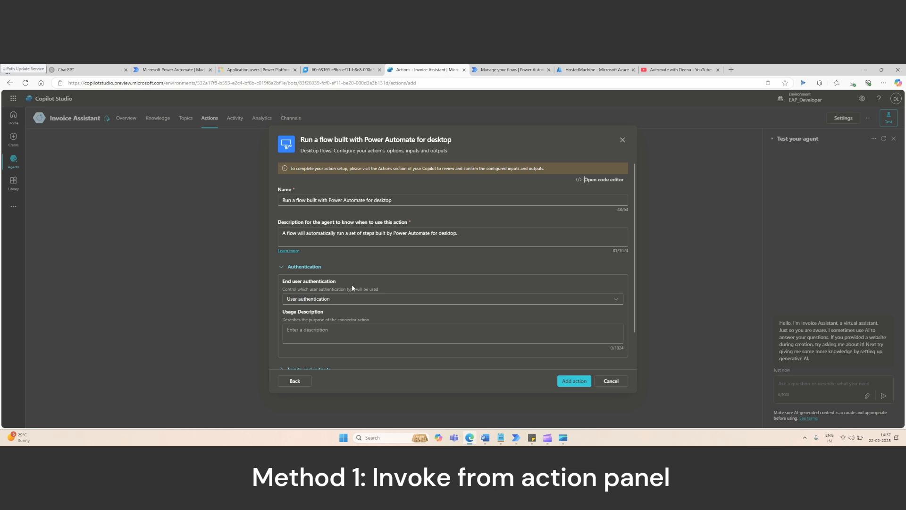
Keep user authentication for the action and change its Desktop Flow input to "Set as a value"
{"action": "left_click", "coordinate": [319, 303]}
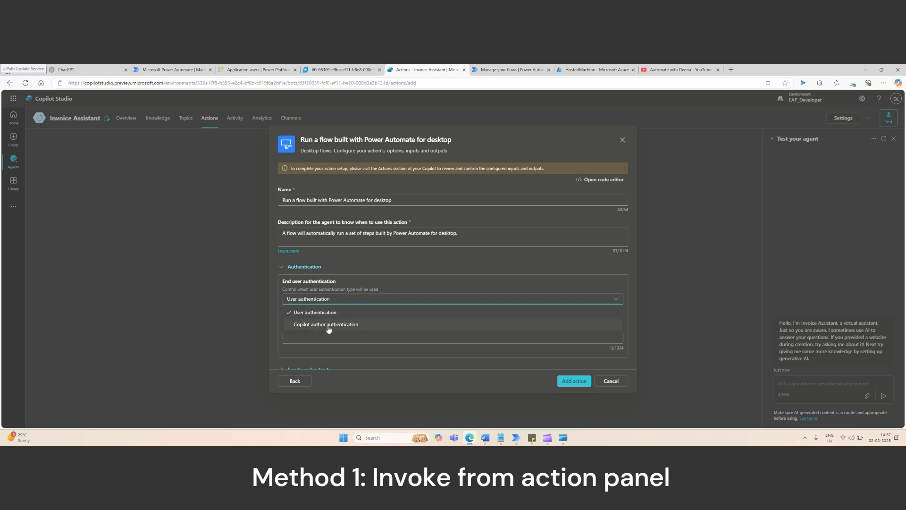
{"action": "left_click", "coordinate": [362, 271]}
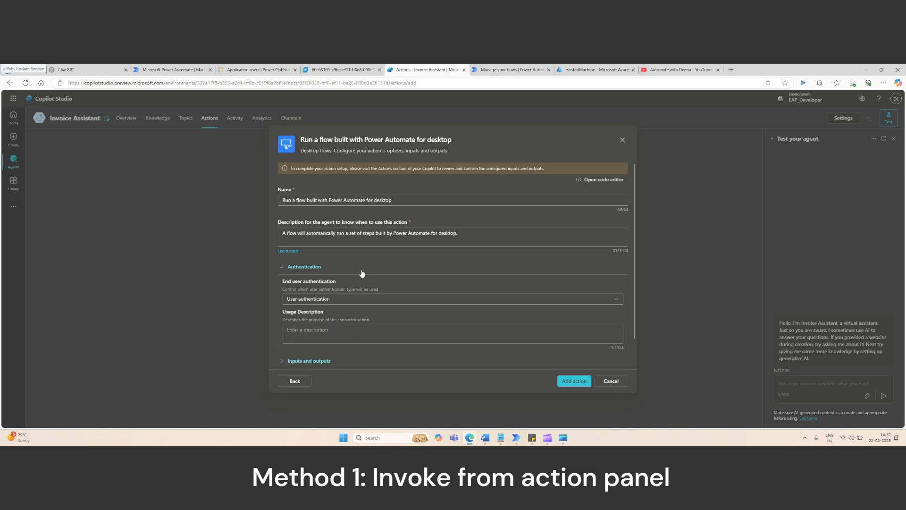
{"action": "left_click", "coordinate": [297, 286]}
{"action": "scroll", "coordinate": [398, 289], "scroll_direction": "down", "scroll_amount": 1}
{"action": "left_click", "coordinate": [310, 290]}
{"action": "left_click", "coordinate": [346, 198]}
{"action": "left_click", "coordinate": [342, 226]}
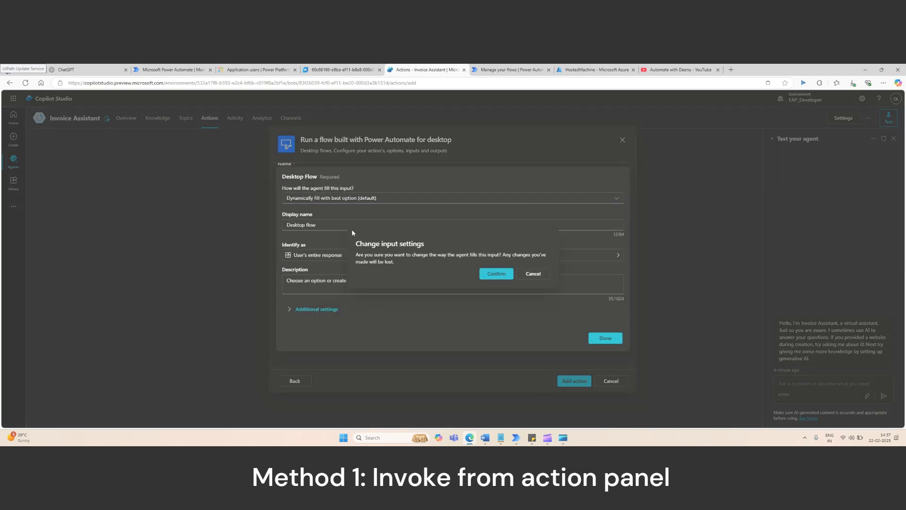
{"action": "left_click", "coordinate": [505, 276]}
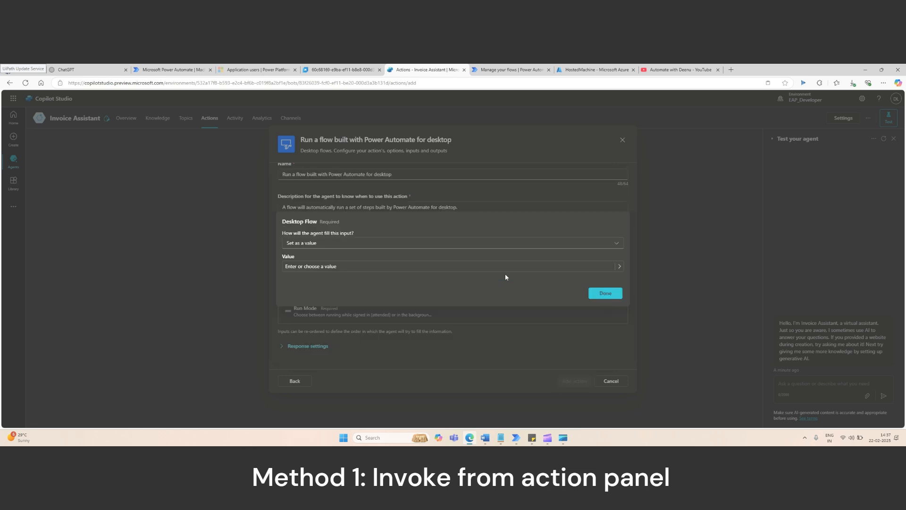
{"action": "left_click", "coordinate": [338, 267]}
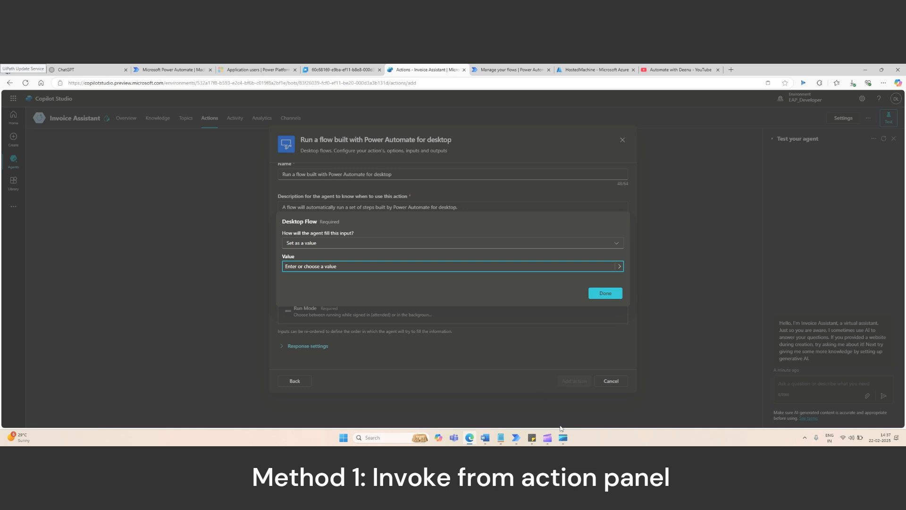
Switch to Power Automate for desktop and copy the flow name from the properties of Contoso_Process
{"action": "left_click", "coordinate": [517, 440]}
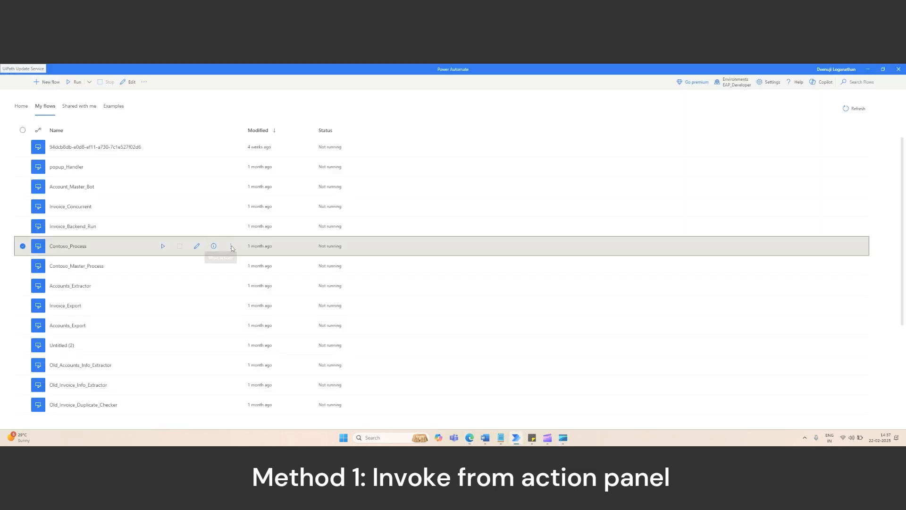
{"action": "left_click", "coordinate": [231, 246]}
{"action": "left_click", "coordinate": [164, 337]}
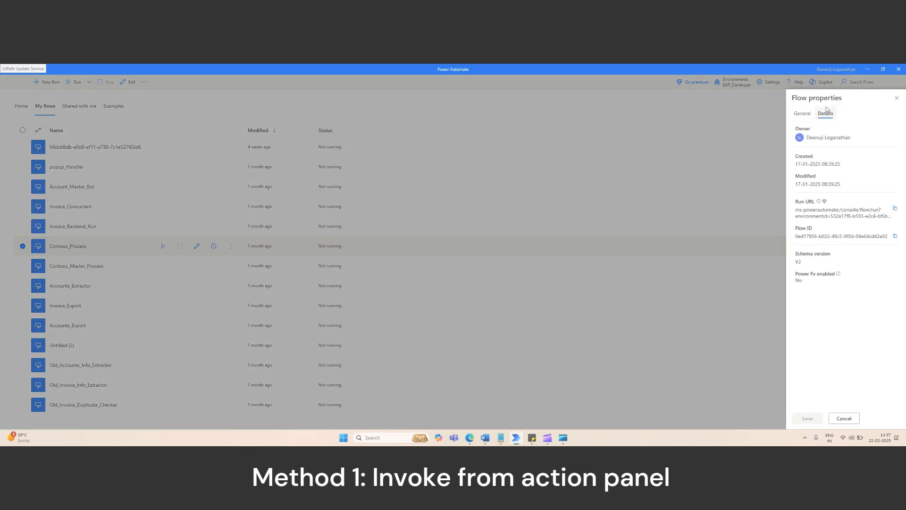
{"action": "left_click", "coordinate": [803, 115]}
{"action": "left_click_drag", "start_coordinate": [835, 138], "coordinate": [776, 138]}
{"action": "key", "text": "ctrl+c"}
{"action": "left_click", "coordinate": [813, 155]}
Paste Contoso_Process as the Desktop Flow input's value in Copilot Studio and save the input
{"action": "left_click", "coordinate": [311, 267]}
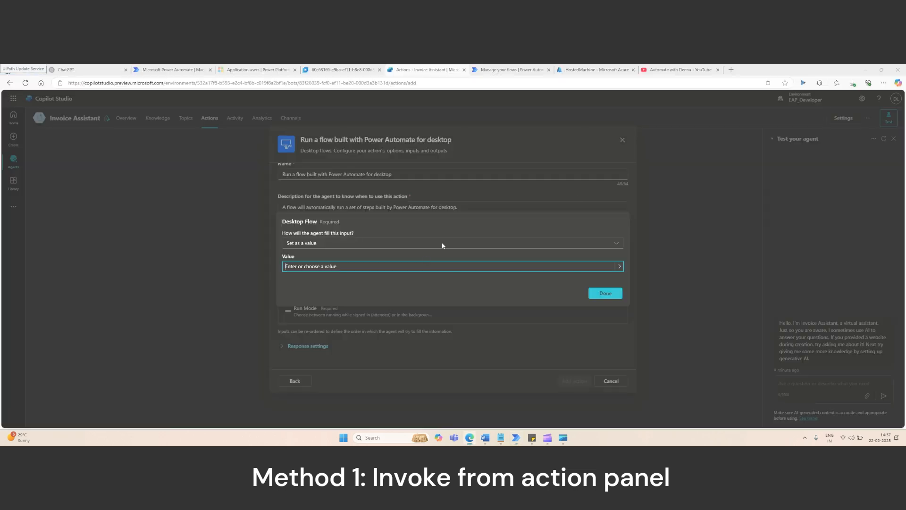
{"action": "key", "text": "ctrl+v"}
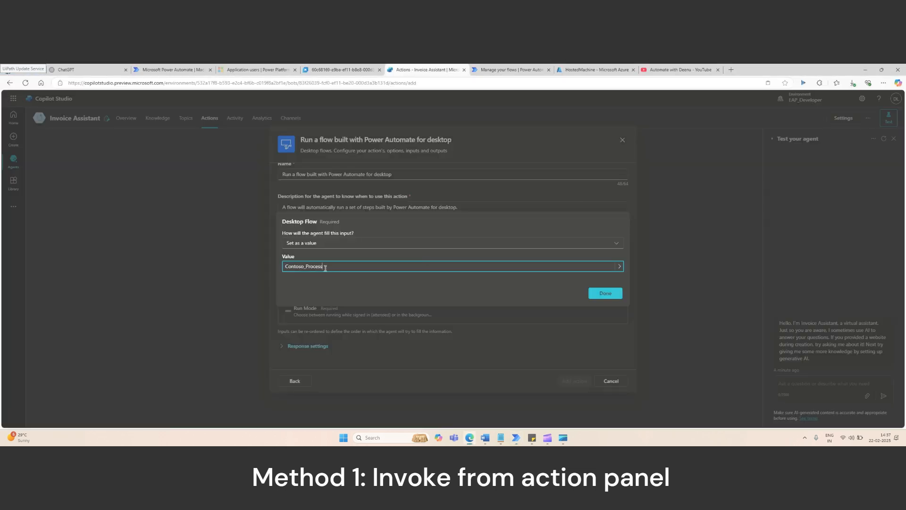
{"action": "left_click", "coordinate": [607, 295]}
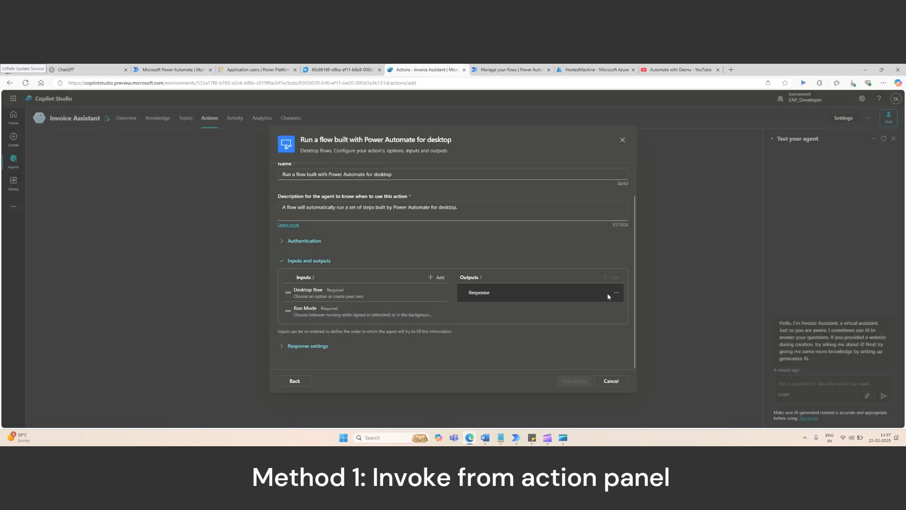
Change the Run Mode input to "Set as a value" with the value "Attended (runs when you're signed in)"
{"action": "left_click", "coordinate": [353, 314]}
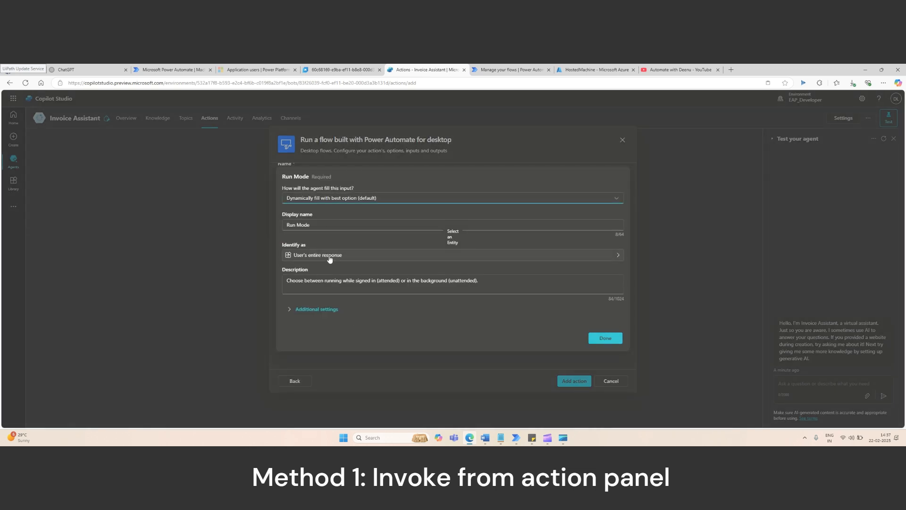
{"action": "left_click", "coordinate": [366, 199]}
{"action": "left_click", "coordinate": [326, 224]}
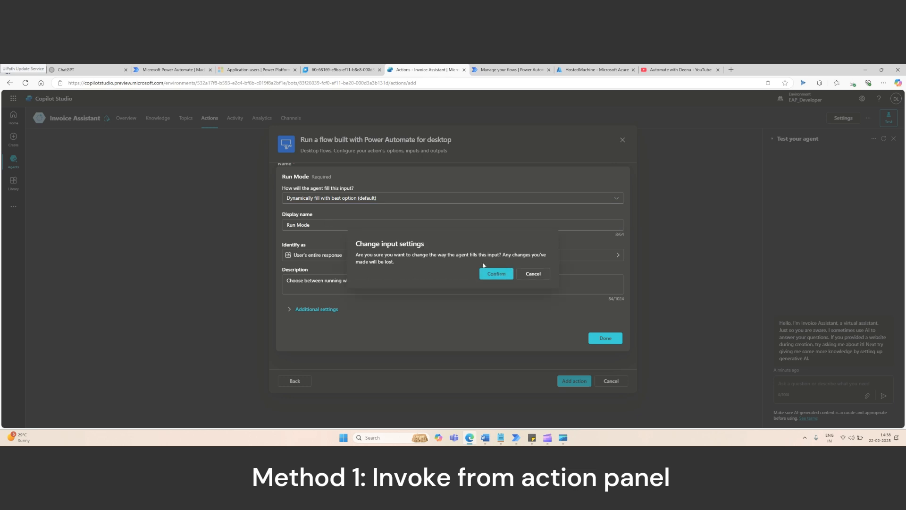
{"action": "left_click", "coordinate": [491, 271]}
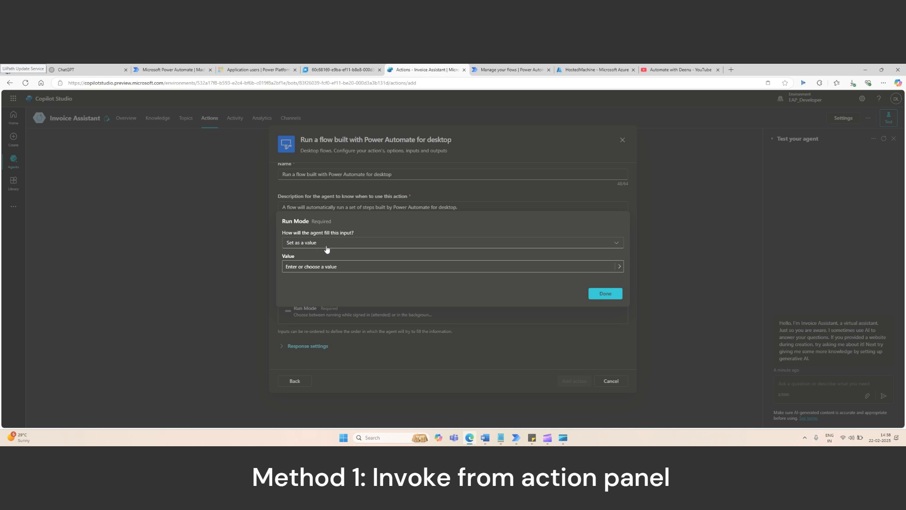
{"action": "left_click", "coordinate": [320, 268]}
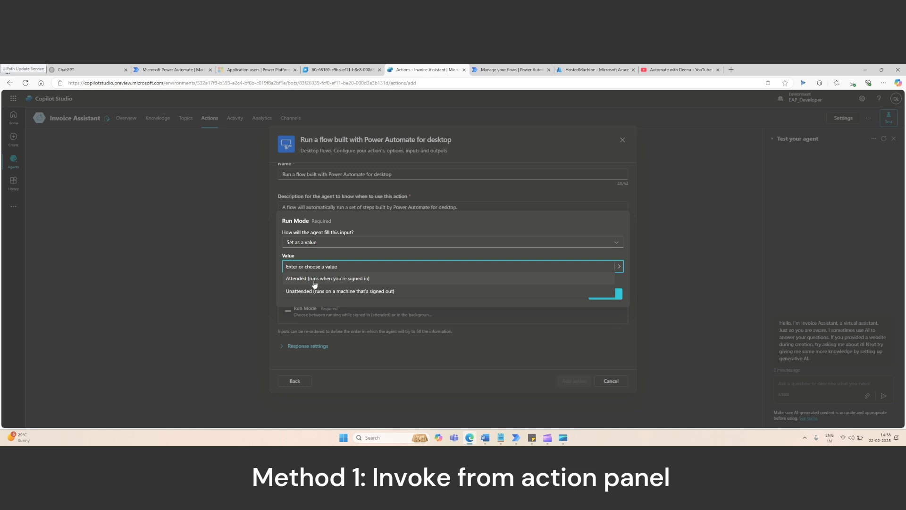
{"action": "left_click", "coordinate": [336, 279]}
{"action": "left_click", "coordinate": [613, 294]}
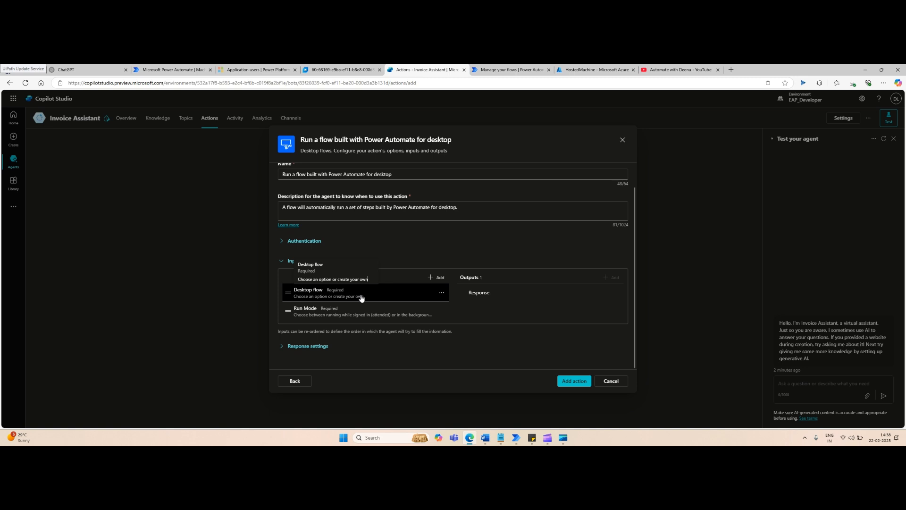
Try to add the action, and open its definition in the code editor at the uiFlowId input
{"action": "left_click", "coordinate": [570, 385]}
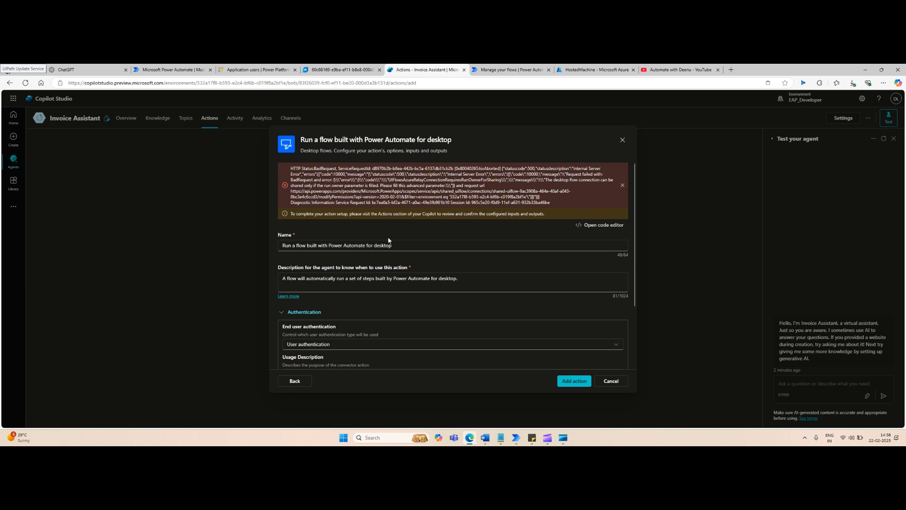
{"action": "left_click", "coordinate": [603, 225]}
{"action": "left_click", "coordinate": [346, 269]}
{"action": "double_click", "coordinate": [346, 269]}
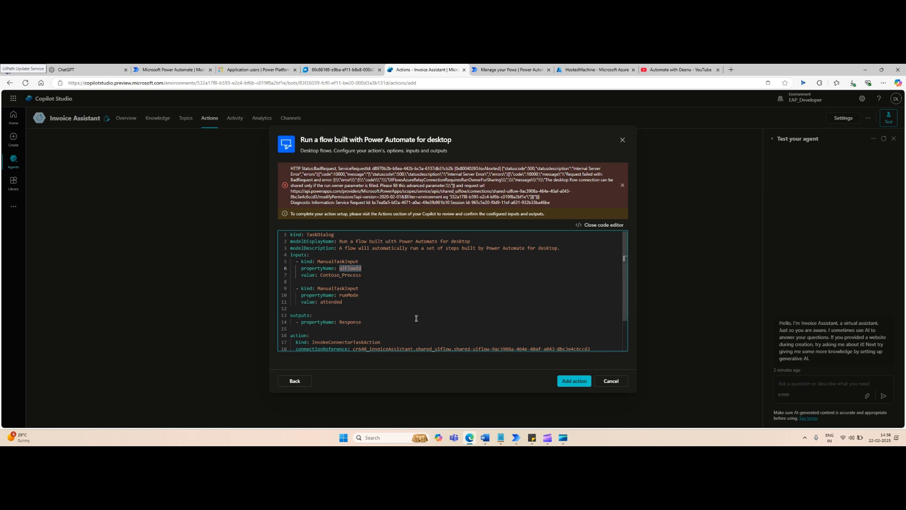
Copy the Contoso_Process flow ID from its details in Power Automate for desktop and return to Copilot Studio
{"action": "mouse_move", "coordinate": [516, 437]}
{"action": "left_click", "coordinate": [516, 411]}
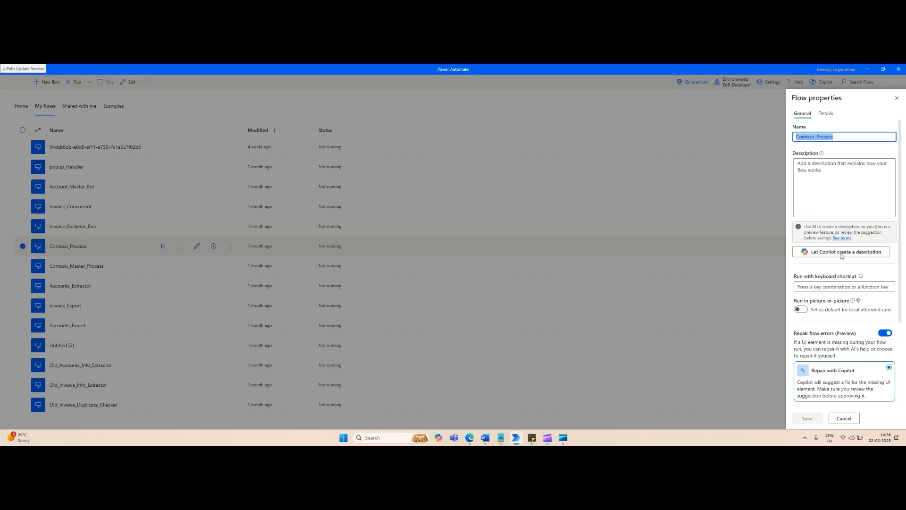
{"action": "left_click", "coordinate": [825, 113]}
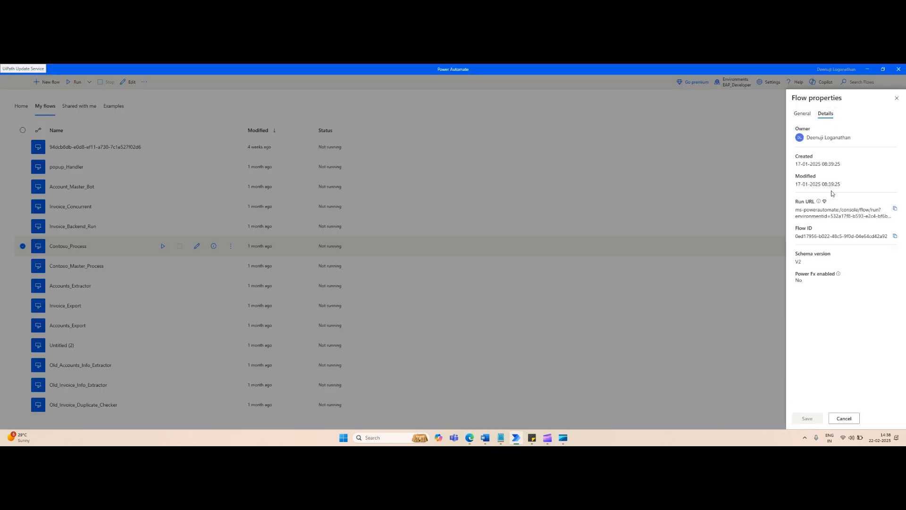
{"action": "left_click", "coordinate": [895, 236]}
{"action": "key", "text": "alt+Tab"}
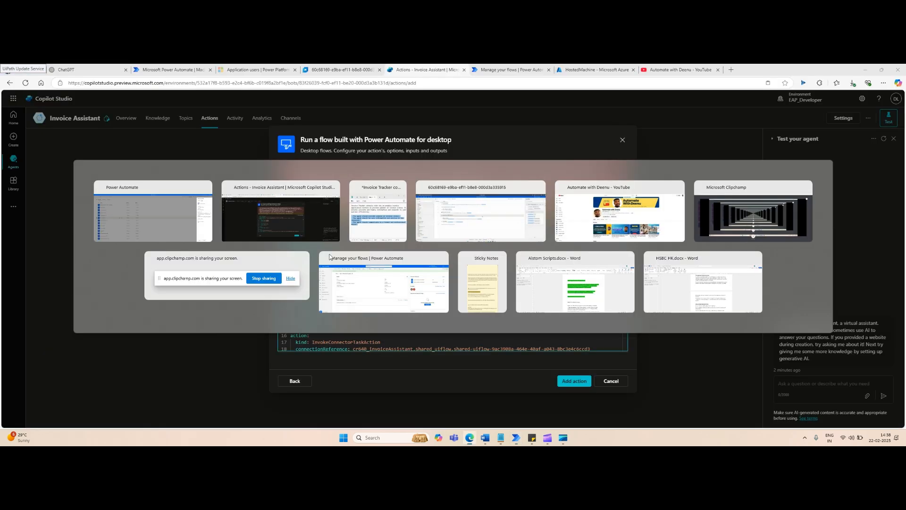
Replace the uiFlowId value Contoso_Process with the copied flow ID in the action's code and try to add the action again
{"action": "double_click", "coordinate": [321, 275]}
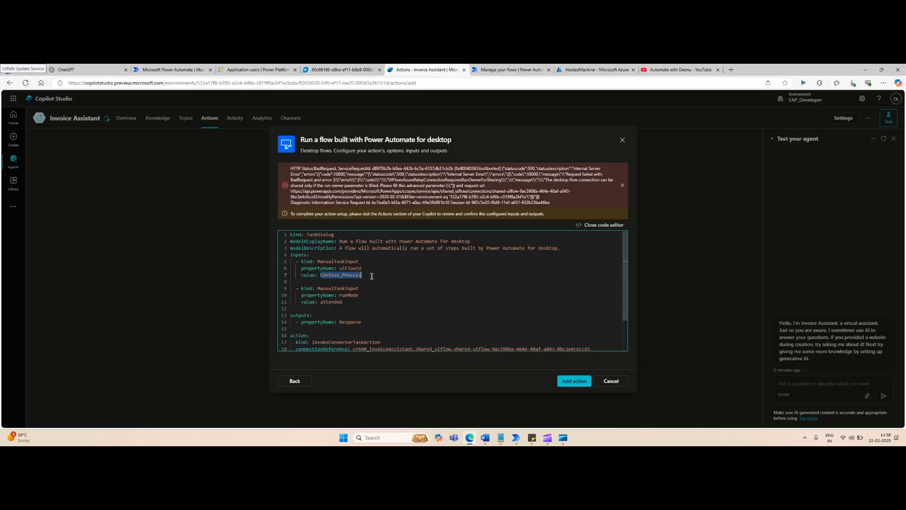
{"action": "key", "text": "ctrl+v"}
{"action": "scroll", "coordinate": [392, 297], "scroll_direction": "down", "scroll_amount": 2}
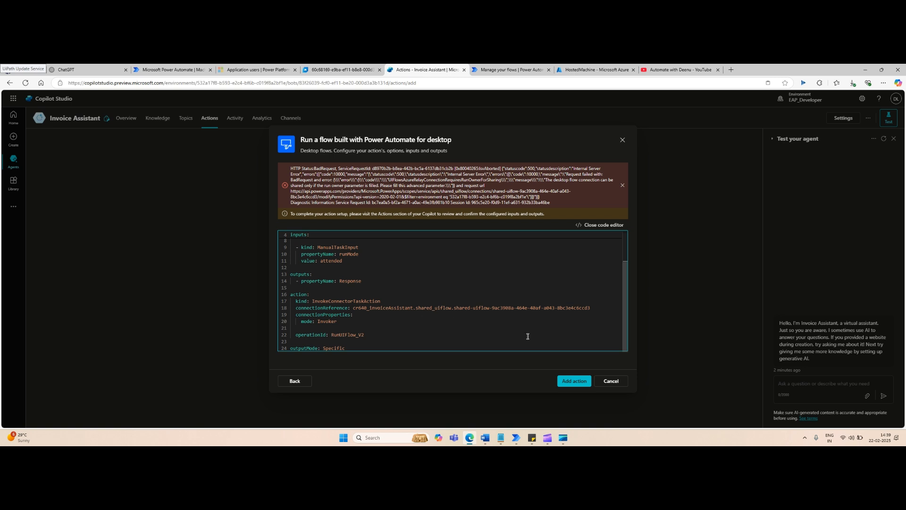
{"action": "scroll", "coordinate": [528, 336], "scroll_direction": "up", "scroll_amount": 3}
{"action": "left_click", "coordinate": [575, 380]}
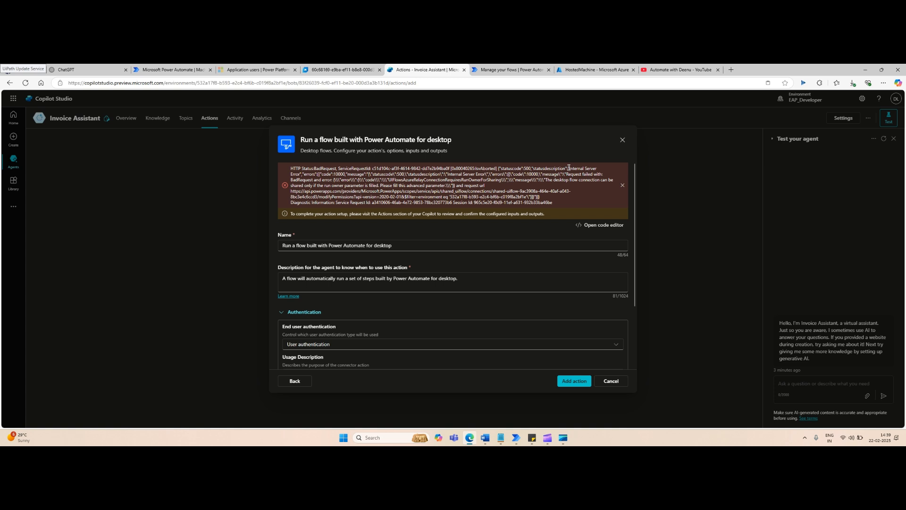
Copy the error's sentence about sharing the desktop flow connection with a run owner and search Google for it in a new tab
{"action": "left_click_drag", "start_coordinate": [570, 169], "coordinate": [604, 175]}
{"action": "left_click", "coordinate": [369, 185]}
{"action": "left_click_drag", "start_coordinate": [547, 180], "coordinate": [444, 185]}
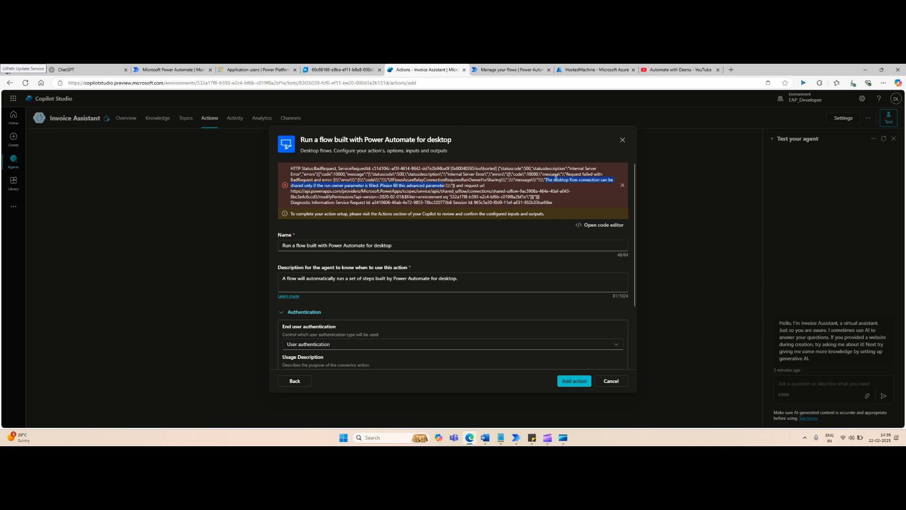
{"action": "key", "text": "ctrl+t"}
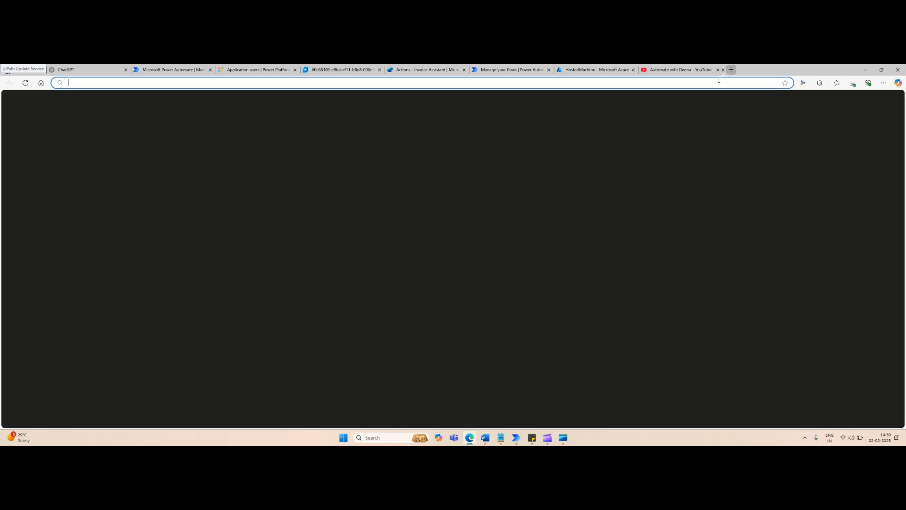
{"action": "type", "text": "google.com"}
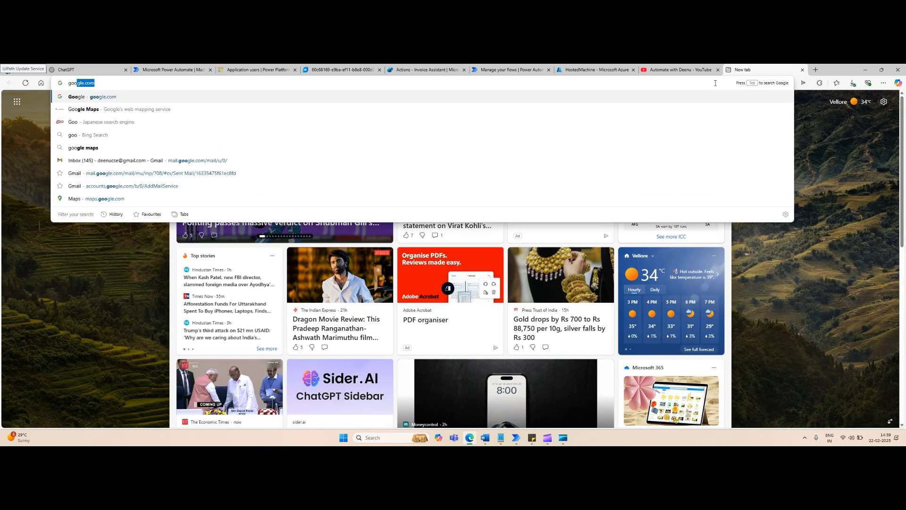
{"action": "key", "text": "Return"}
{"action": "key", "text": "ctrl+v"}
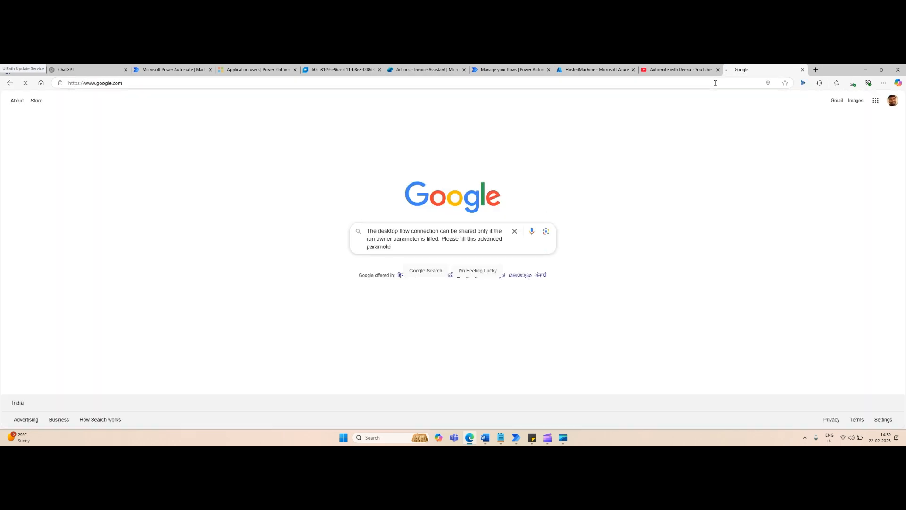
{"action": "key", "text": "Return"}
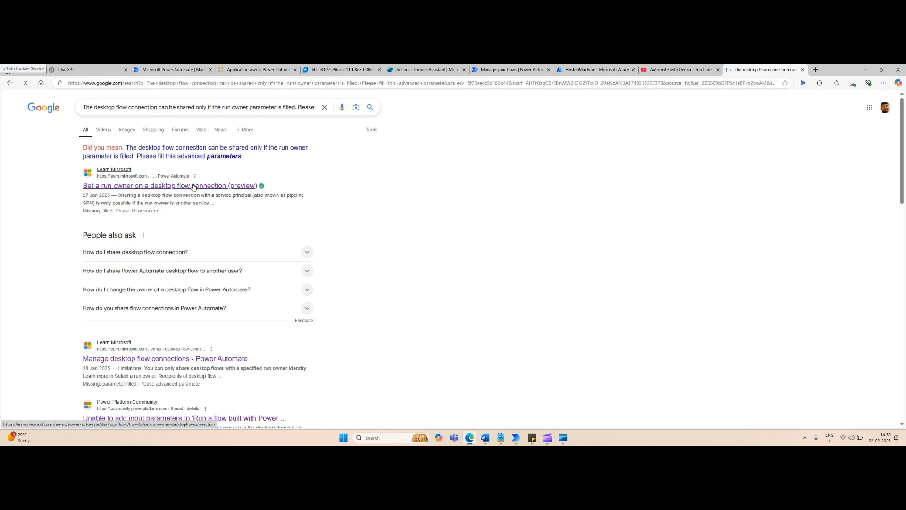
Open the Microsoft Learn article "Set a run owner on a desktop flow connection (preview)" separately and skim its contents
{"action": "left_click", "coordinate": [194, 187], "text": "ctrl"}
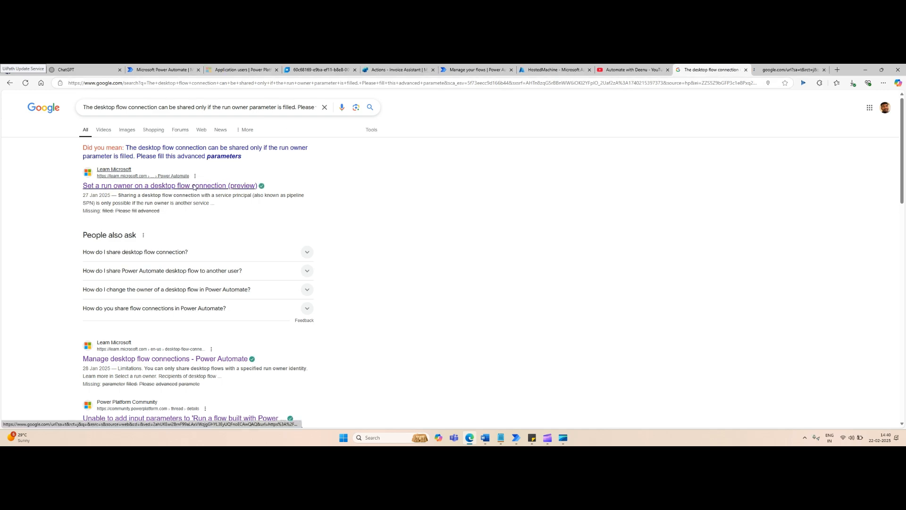
{"action": "left_click", "coordinate": [784, 69]}
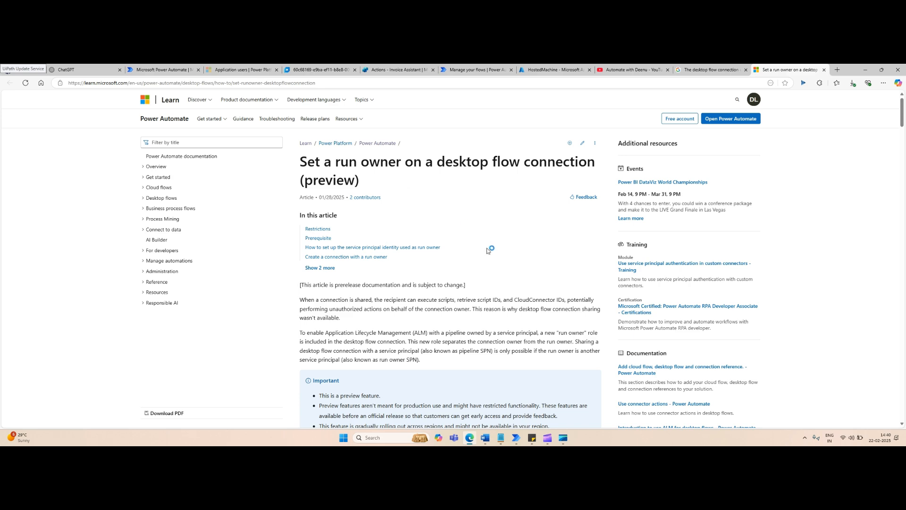
{"action": "scroll", "coordinate": [489, 259], "scroll_direction": "down", "scroll_amount": 6}
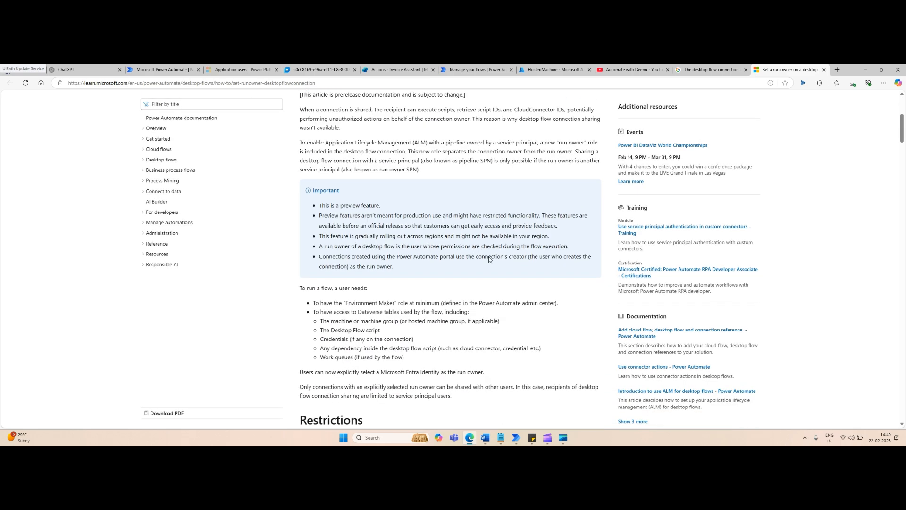
{"action": "scroll", "coordinate": [489, 256], "scroll_direction": "down", "scroll_amount": 7}
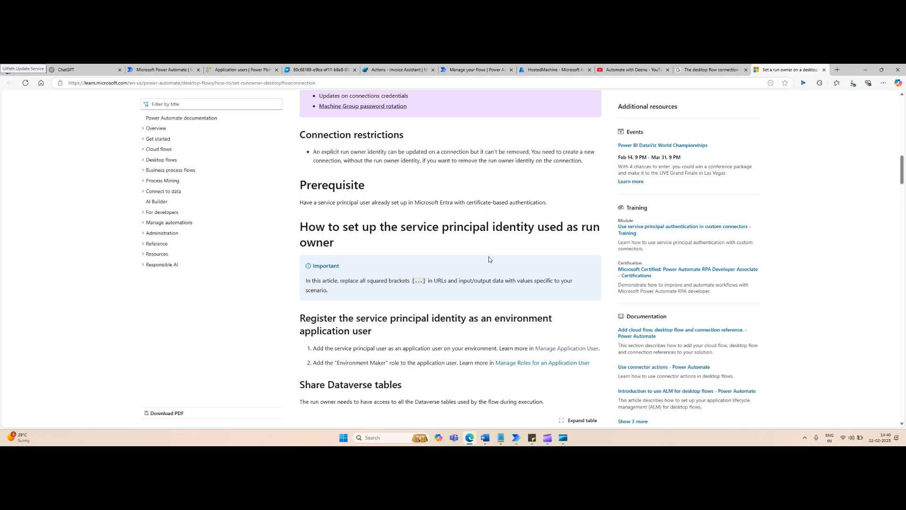
{"action": "scroll", "coordinate": [488, 257], "scroll_direction": "down", "scroll_amount": 2}
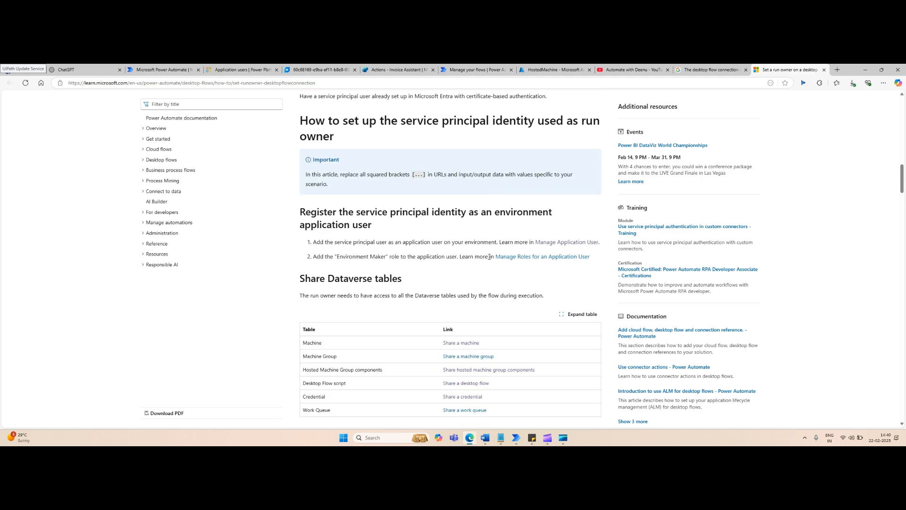
{"action": "scroll", "coordinate": [490, 257], "scroll_direction": "down", "scroll_amount": 4}
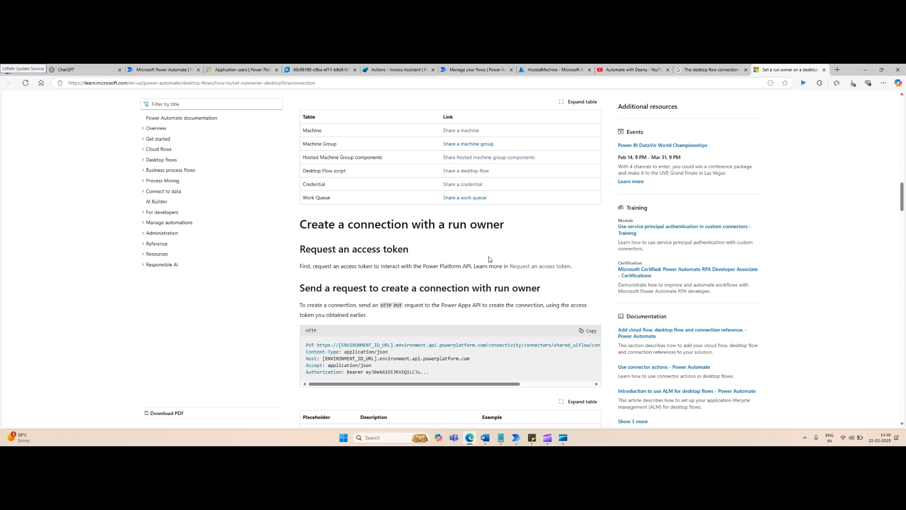
{"action": "scroll", "coordinate": [489, 259], "scroll_direction": "down", "scroll_amount": 3}
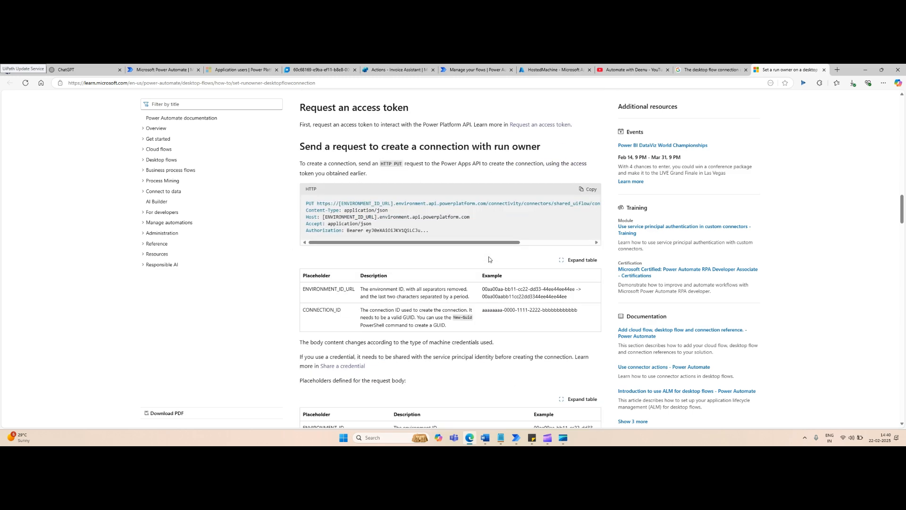
{"action": "scroll", "coordinate": [488, 259], "scroll_direction": "down", "scroll_amount": 3}
{"action": "scroll", "coordinate": [489, 259], "scroll_direction": "down", "scroll_amount": 4}
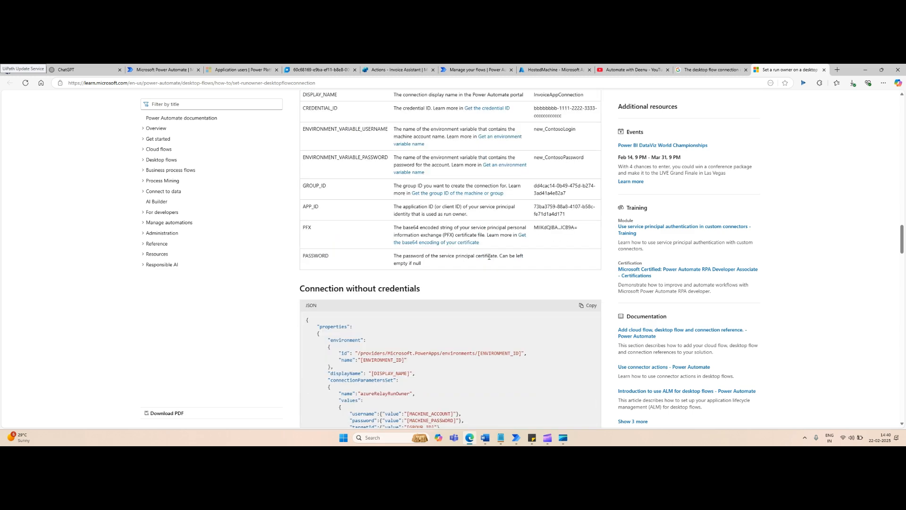
{"action": "scroll", "coordinate": [489, 256], "scroll_direction": "down", "scroll_amount": 8}
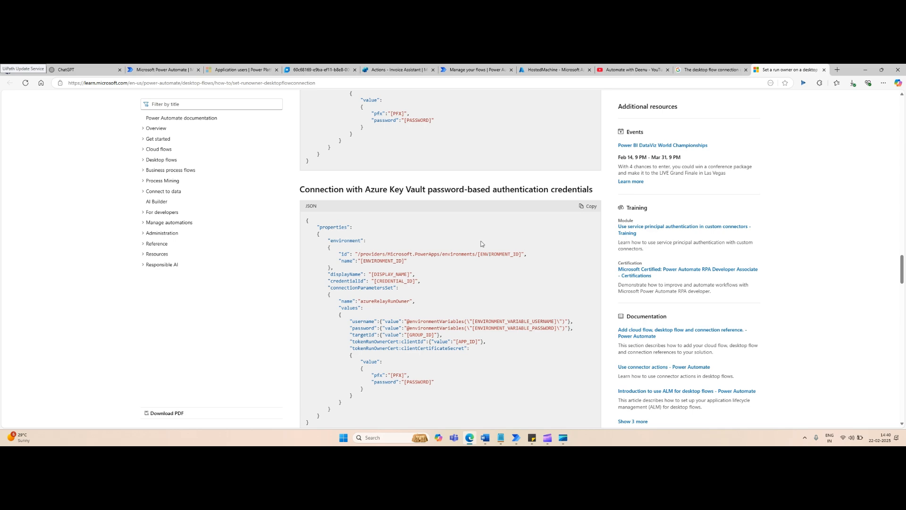
{"action": "scroll", "coordinate": [518, 231], "scroll_direction": "up", "scroll_amount": 8}
{"action": "scroll", "coordinate": [548, 213], "scroll_direction": "up", "scroll_amount": 12}
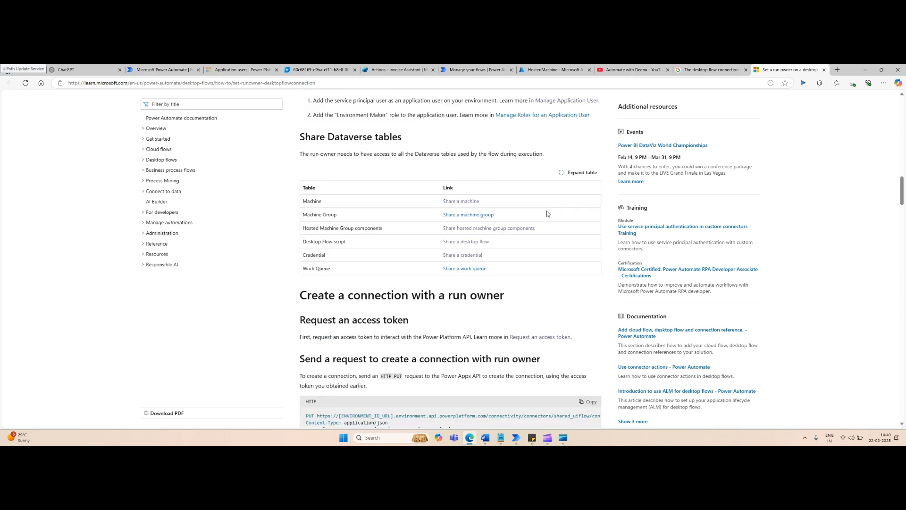
{"action": "scroll", "coordinate": [547, 212], "scroll_direction": "up", "scroll_amount": 9}
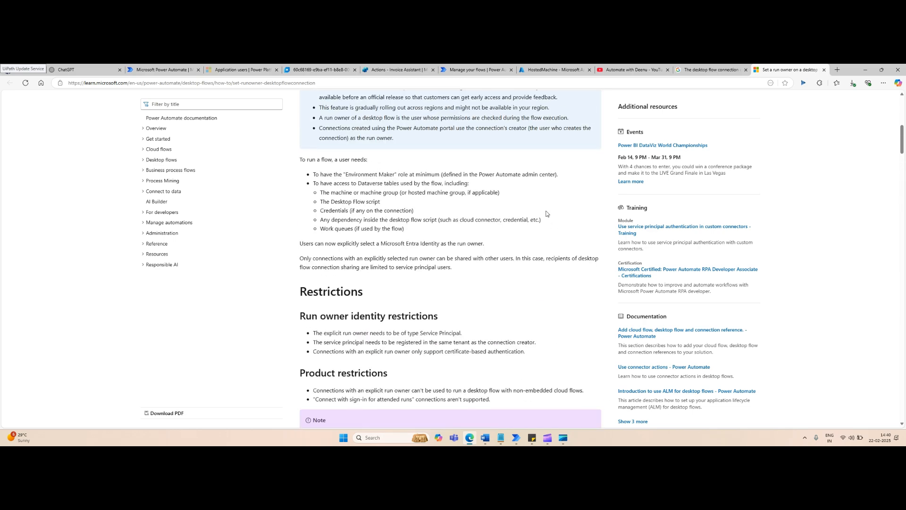
{"action": "scroll", "coordinate": [510, 251], "scroll_direction": "up", "scroll_amount": 2}
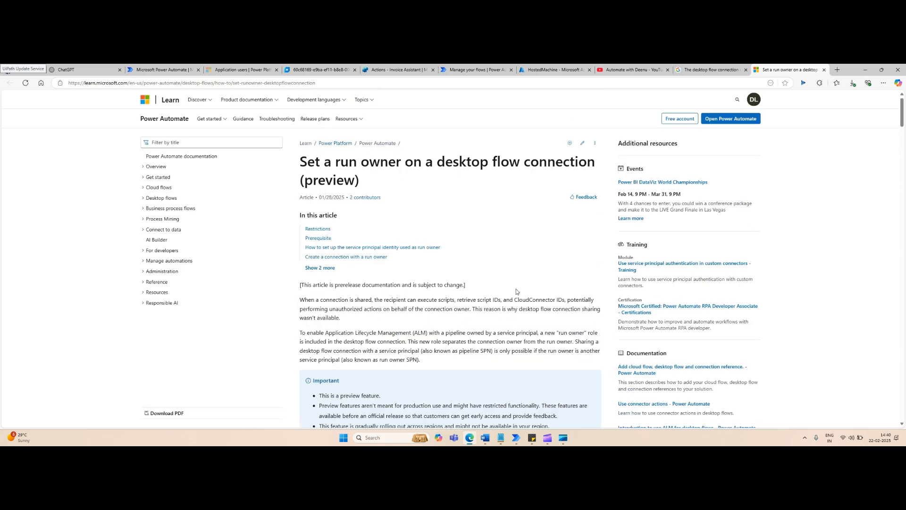
Review the article's prerequisites, service principal setup, Dataverse table sharing and connection request examples for a run owner
{"action": "scroll", "coordinate": [517, 309], "scroll_direction": "down", "scroll_amount": 8}
{"action": "scroll", "coordinate": [516, 309], "scroll_direction": "down", "scroll_amount": 6}
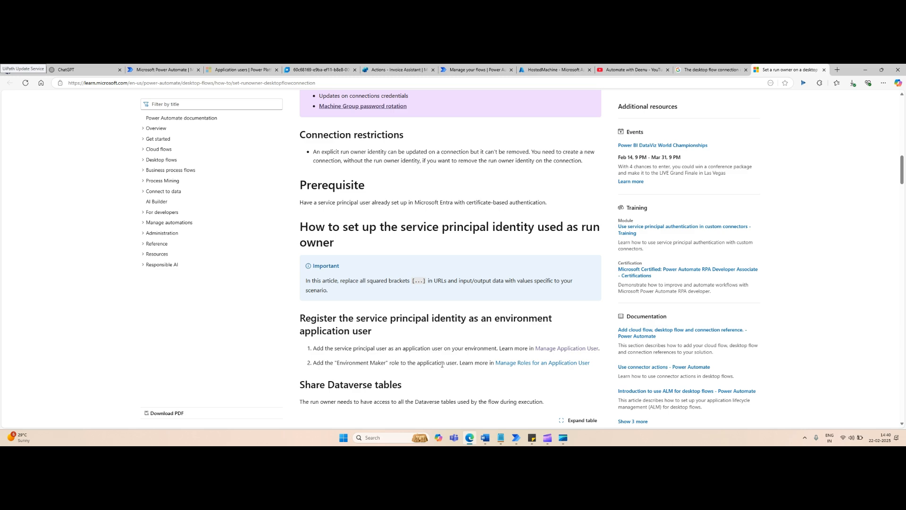
{"action": "scroll", "coordinate": [442, 364], "scroll_direction": "down", "scroll_amount": 2}
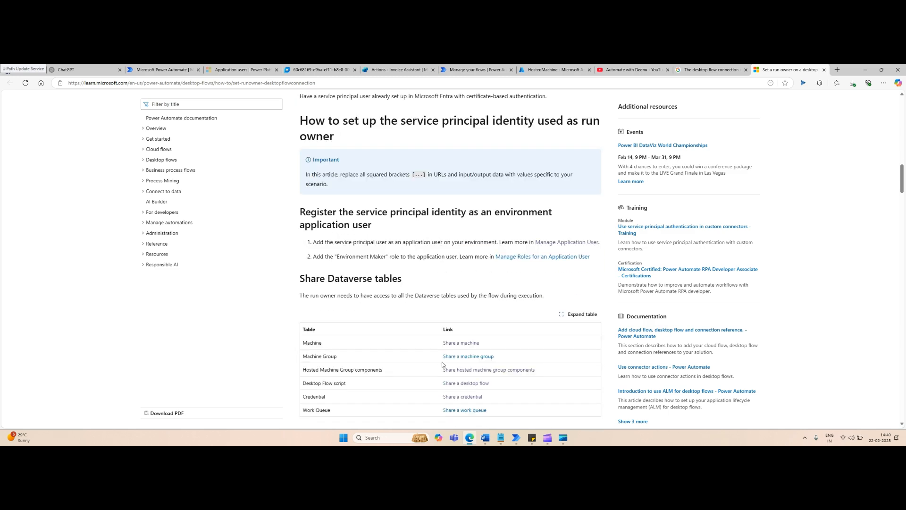
{"action": "scroll", "coordinate": [442, 364], "scroll_direction": "down", "scroll_amount": 2}
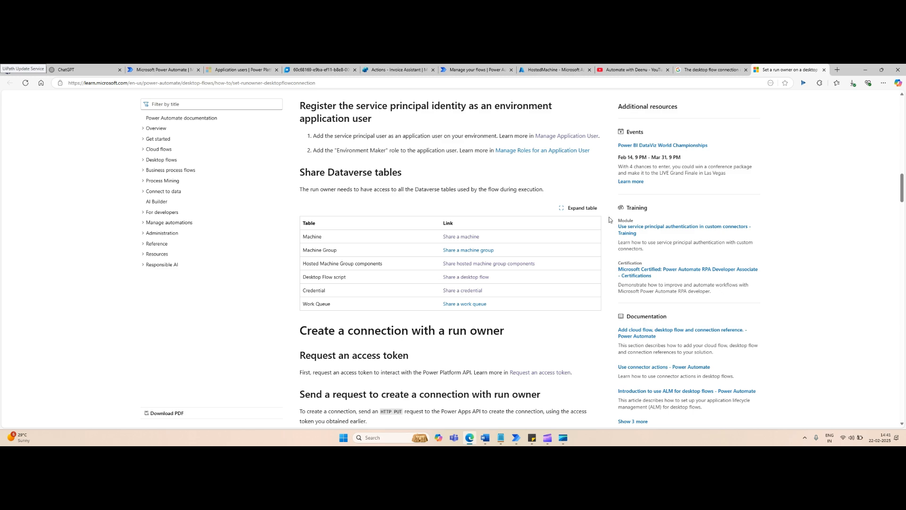
{"action": "scroll", "coordinate": [560, 281], "scroll_direction": "down", "scroll_amount": 3}
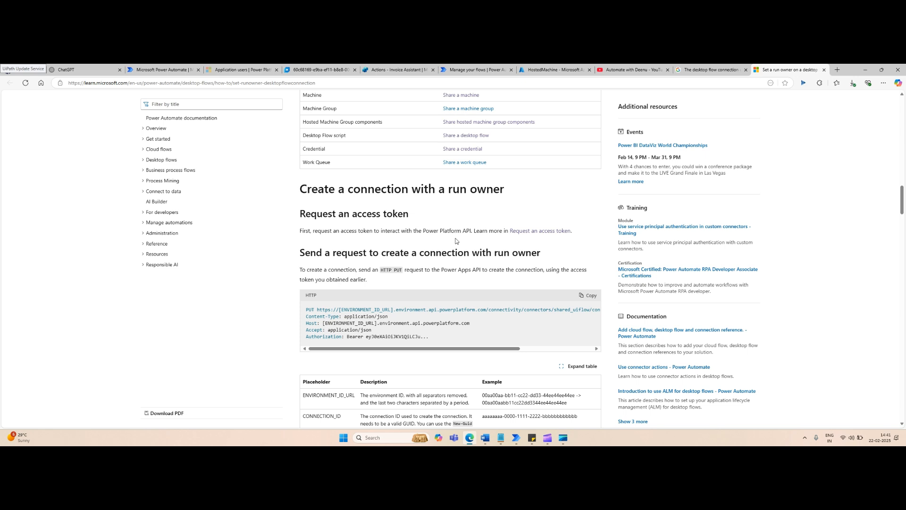
{"action": "scroll", "coordinate": [455, 241], "scroll_direction": "down", "scroll_amount": 2}
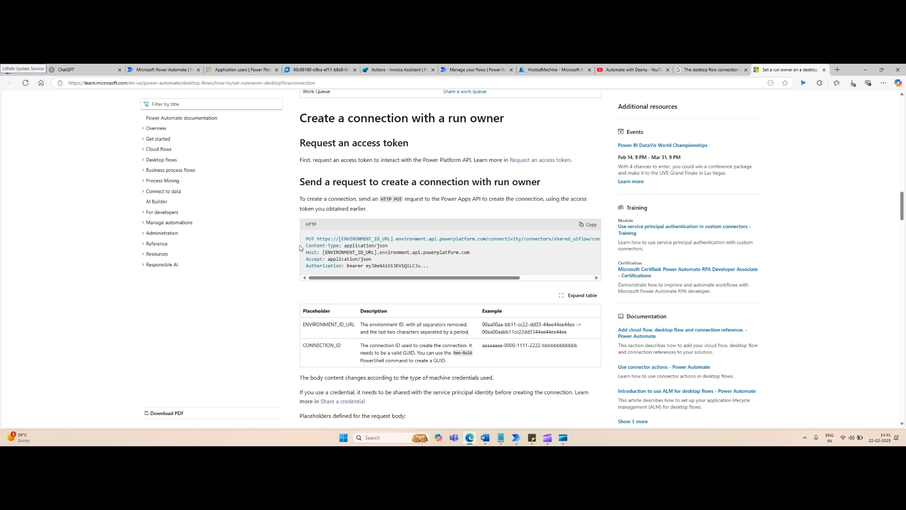
{"action": "scroll", "coordinate": [300, 247], "scroll_direction": "down", "scroll_amount": 4}
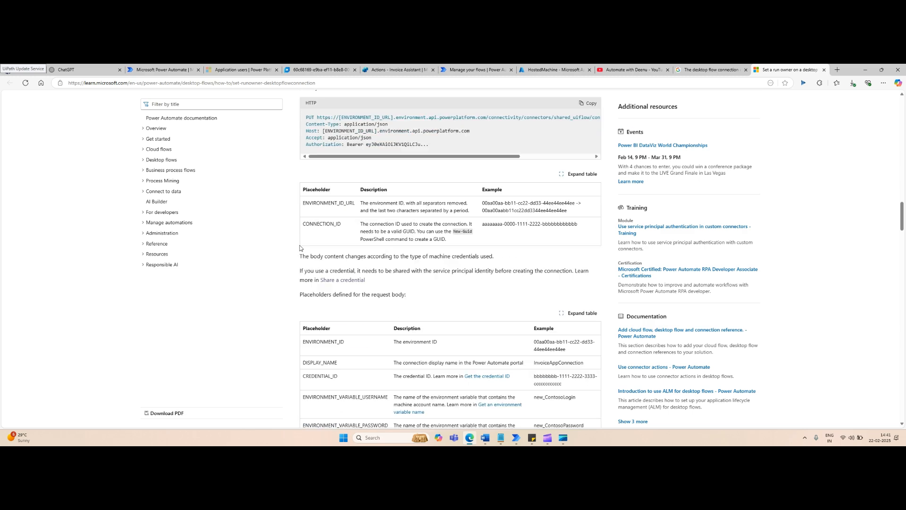
{"action": "scroll", "coordinate": [299, 247], "scroll_direction": "down", "scroll_amount": 10}
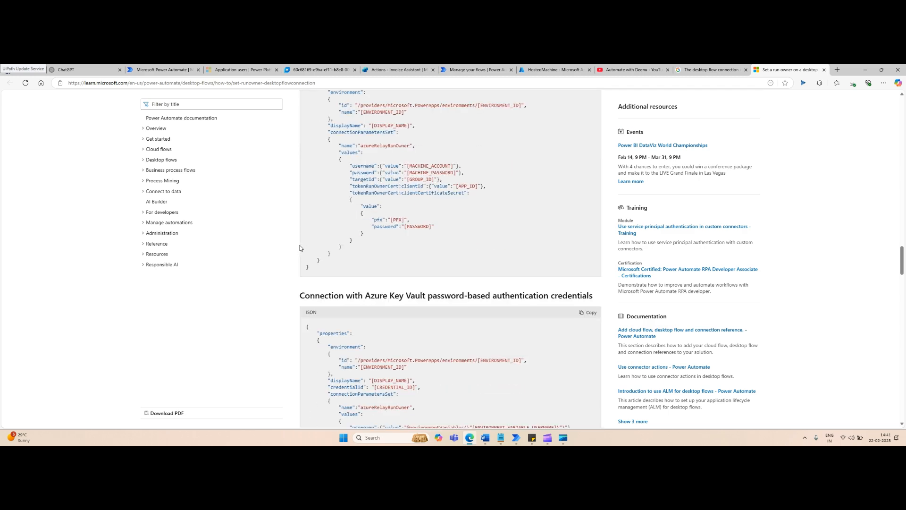
{"action": "scroll", "coordinate": [300, 247], "scroll_direction": "down", "scroll_amount": 9}
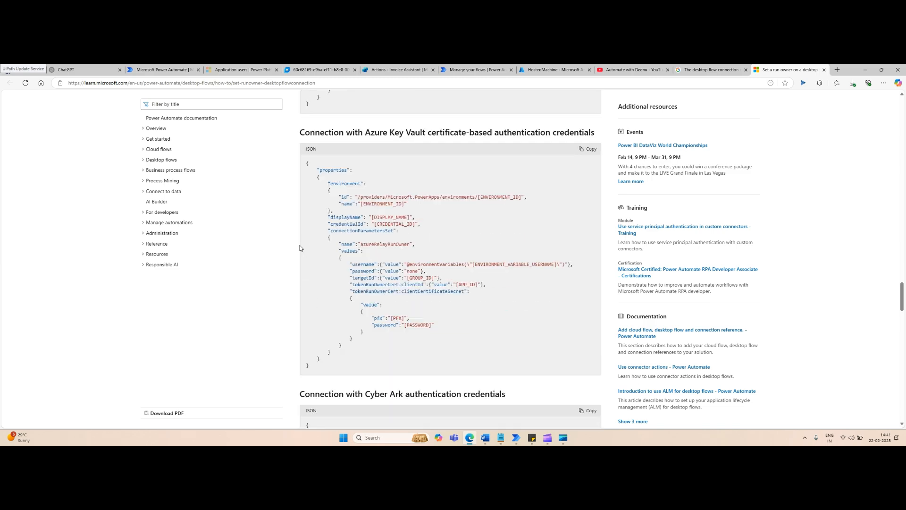
Return to the Invoice Assistant agent in Copilot Studio and leave the desktop flow action setup without saving
{"action": "left_click", "coordinate": [471, 70]}
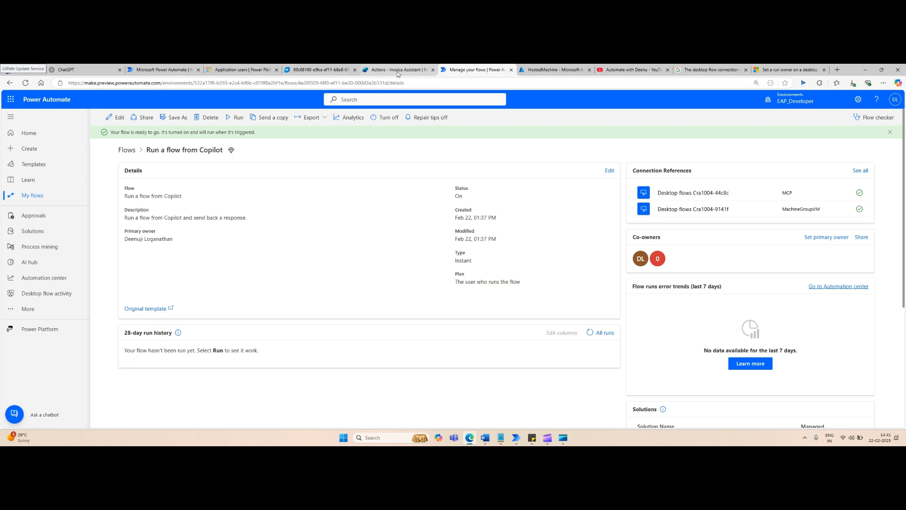
{"action": "left_click", "coordinate": [397, 71]}
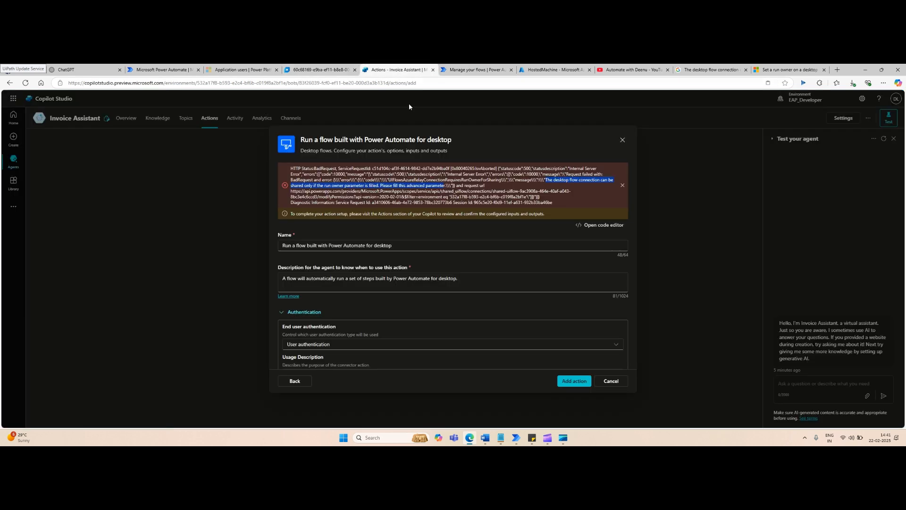
{"action": "left_click", "coordinate": [622, 141]}
{"action": "left_click", "coordinate": [493, 272]}
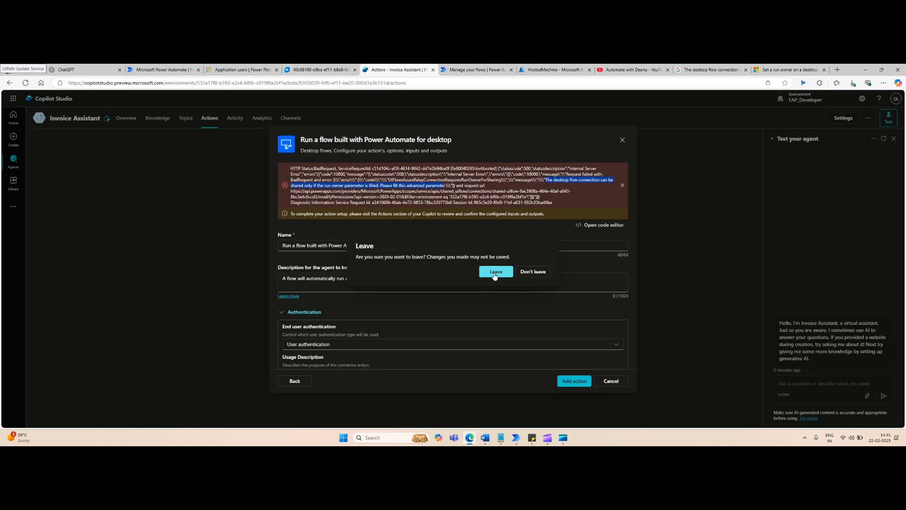
Create a blank topic for the Invoice Assistant agent
{"action": "left_click", "coordinate": [185, 118]}
{"action": "left_click", "coordinate": [58, 156]}
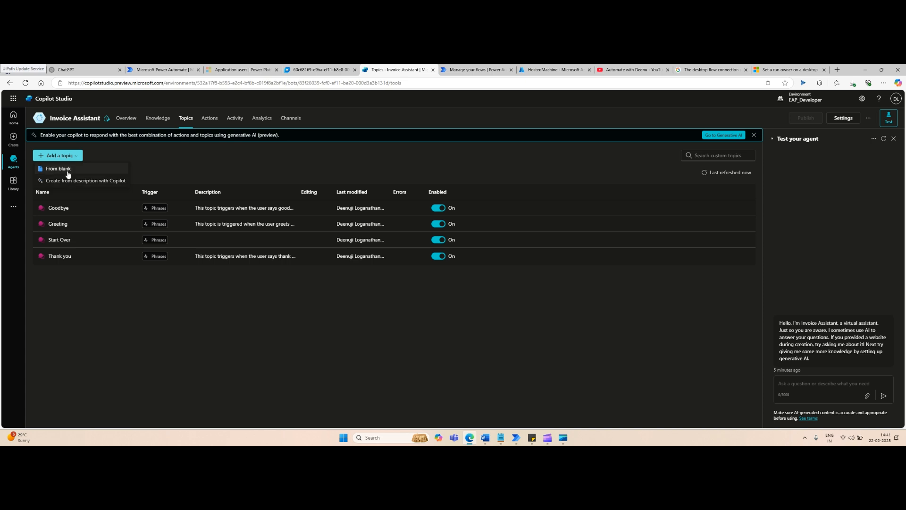
{"action": "left_click", "coordinate": [68, 170]}
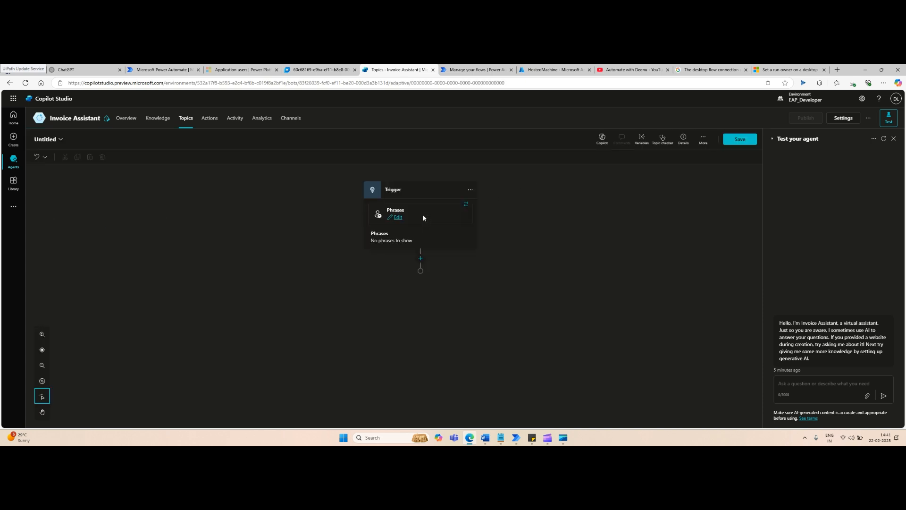
Add "Invoice Tracker" as a trigger phrase for the new topic
{"action": "left_click", "coordinate": [396, 217]}
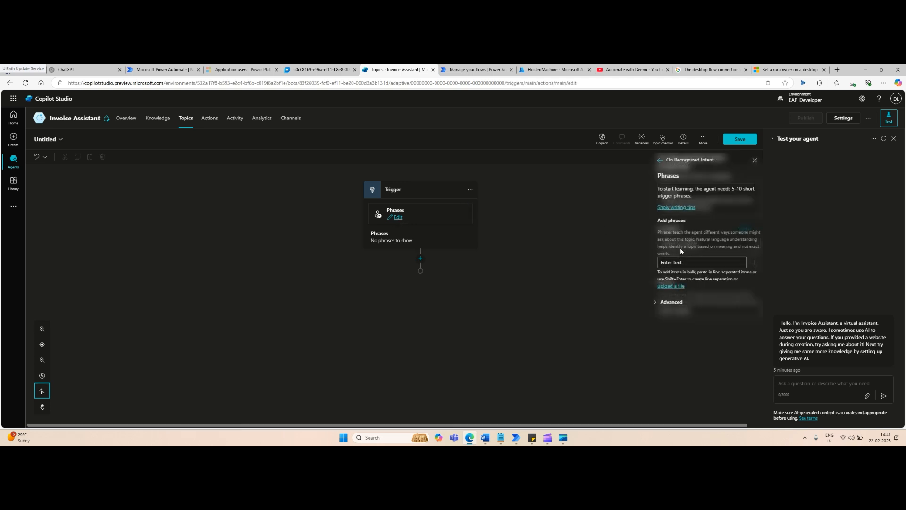
{"action": "left_click", "coordinate": [693, 262]}
{"action": "type", "text": "Invo"}
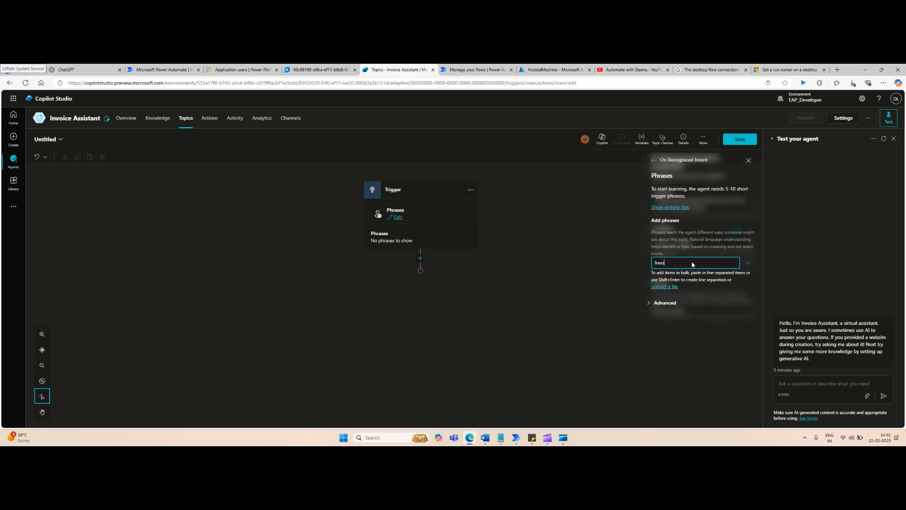
{"action": "type", "text": "ice Tracker"}
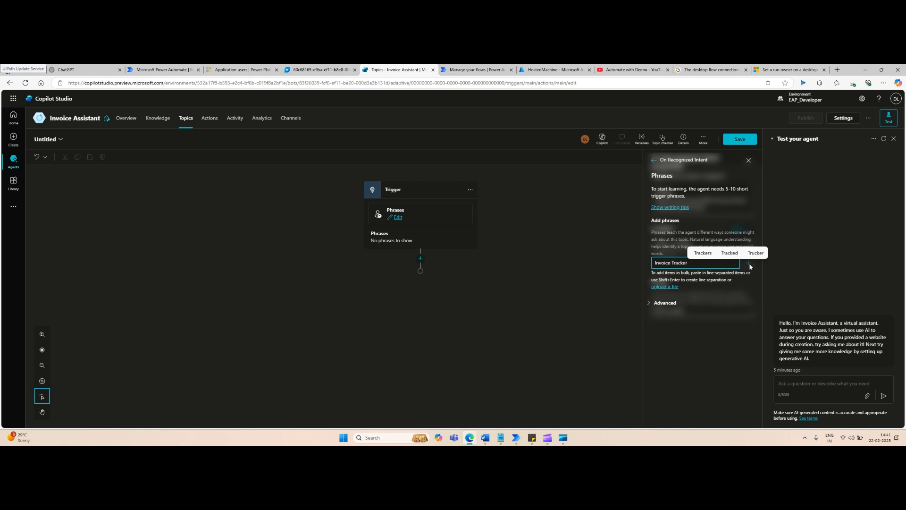
{"action": "left_click", "coordinate": [749, 265]}
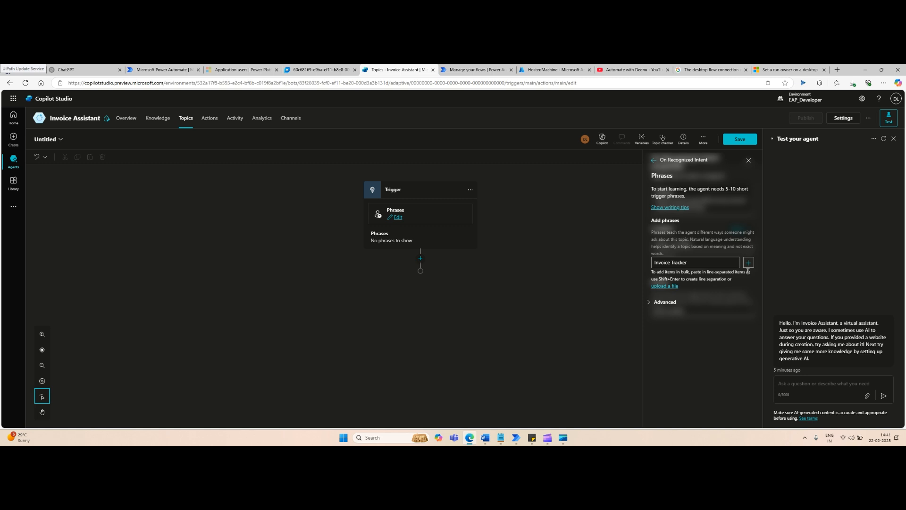
{"action": "left_click", "coordinate": [750, 267]}
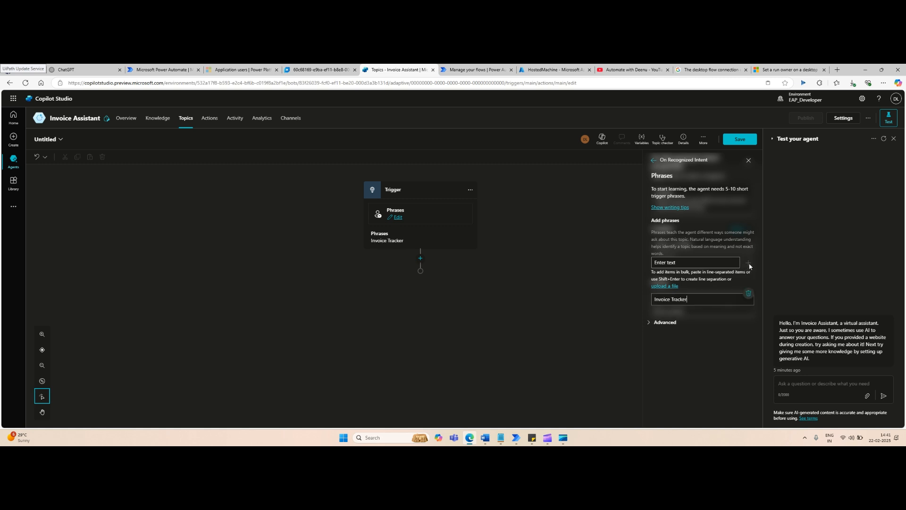
Add "Invoice" as a second trigger phrase and finish editing the topic's trigger
{"action": "left_click", "coordinate": [700, 264]}
{"action": "type", "text": "In"}
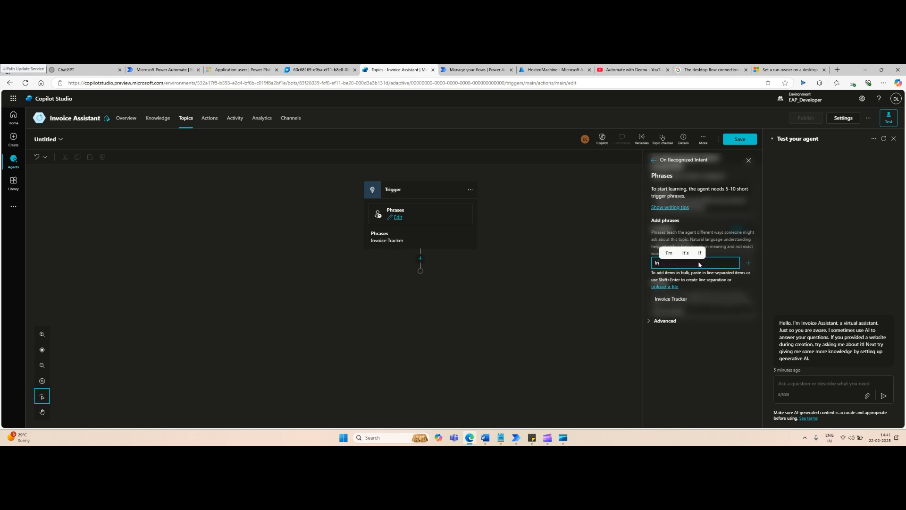
{"action": "type", "text": "voice"}
{"action": "key", "text": "Tab"}
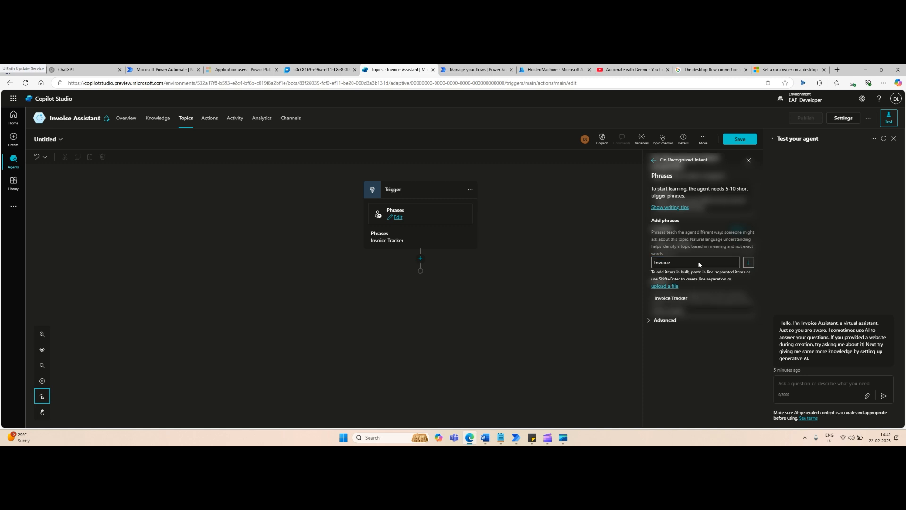
{"action": "left_click", "coordinate": [748, 262]}
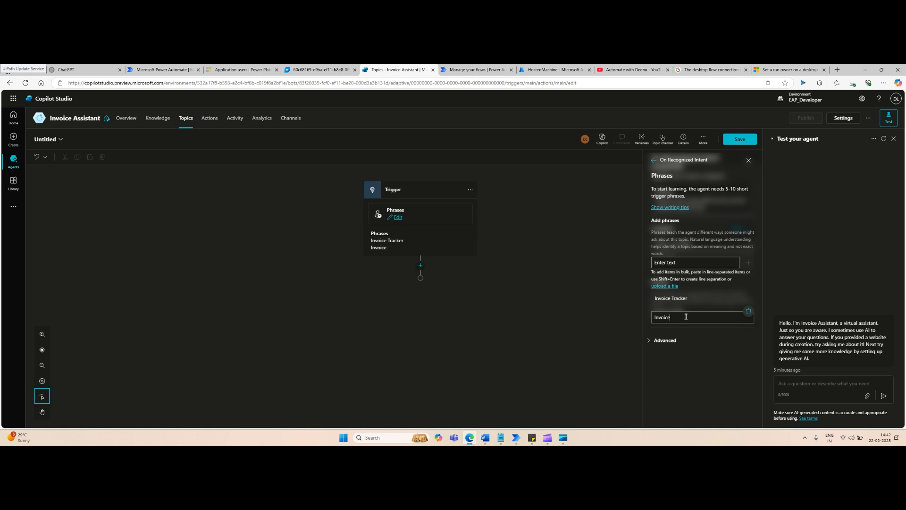
{"action": "type", "text": "e"}
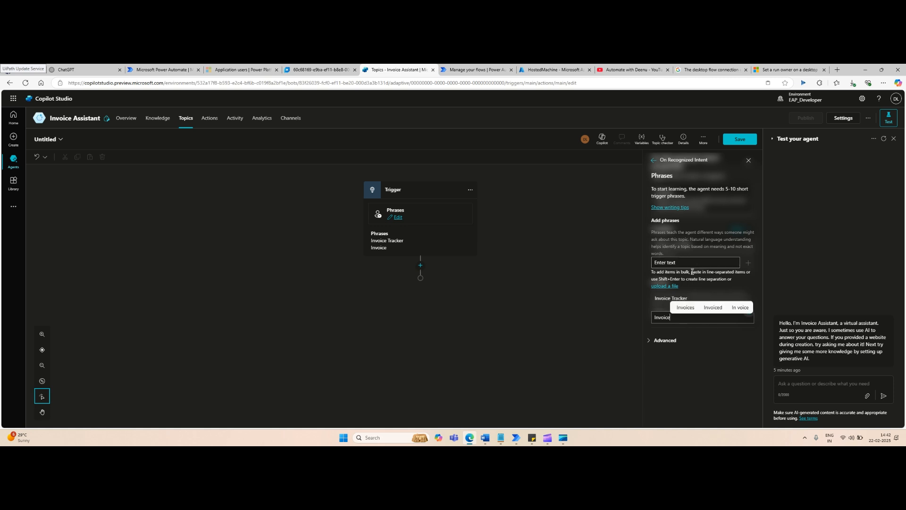
{"action": "left_click", "coordinate": [687, 348]}
{"action": "left_click", "coordinate": [689, 345]}
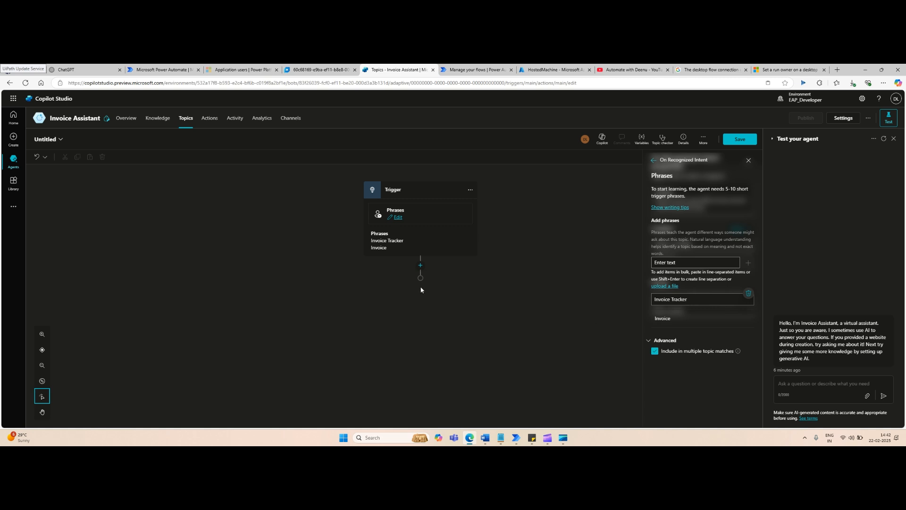
{"action": "left_click", "coordinate": [444, 293]}
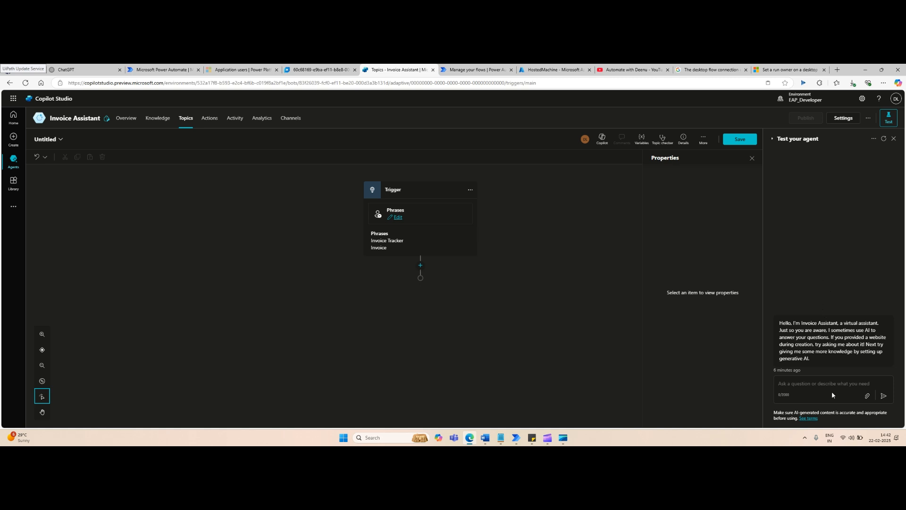
Add a new Power Automate flow action after the trigger and continue with the account already signed in
{"action": "left_click", "coordinate": [421, 265]}
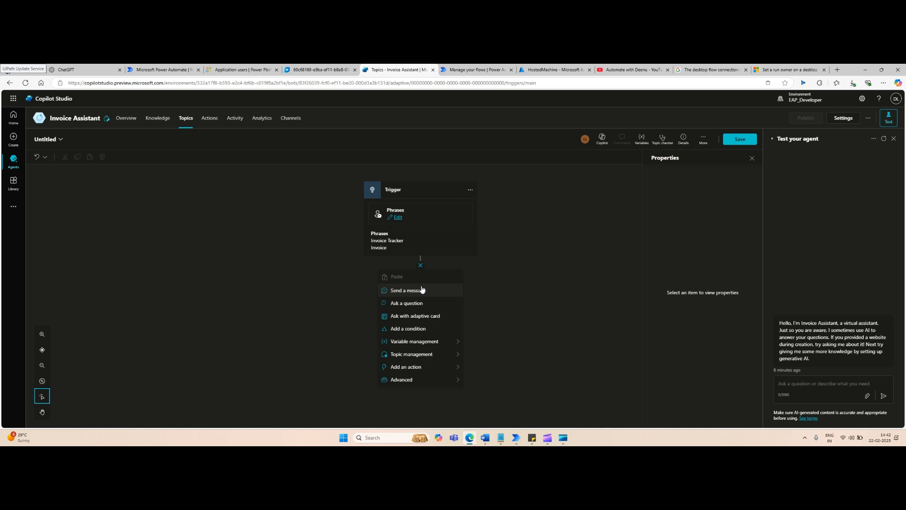
{"action": "mouse_move", "coordinate": [417, 367]}
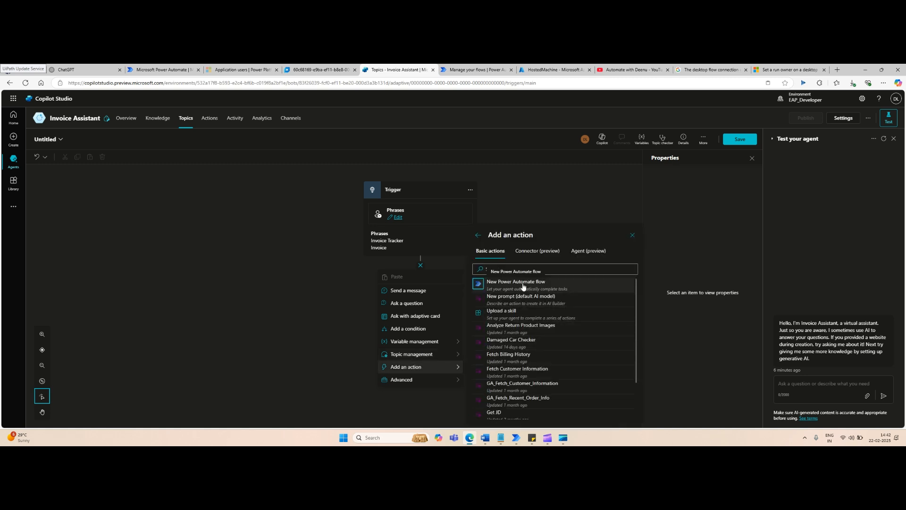
{"action": "left_click", "coordinate": [523, 286]}
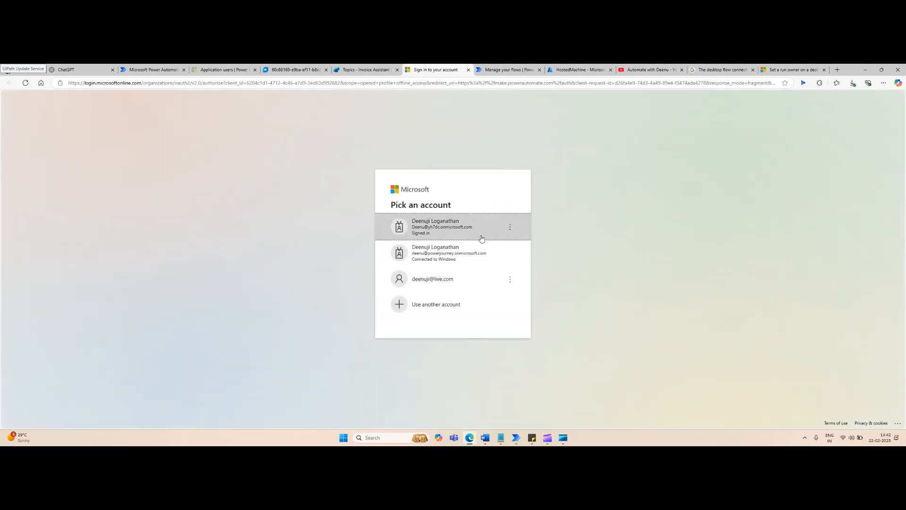
{"action": "left_click", "coordinate": [481, 239]}
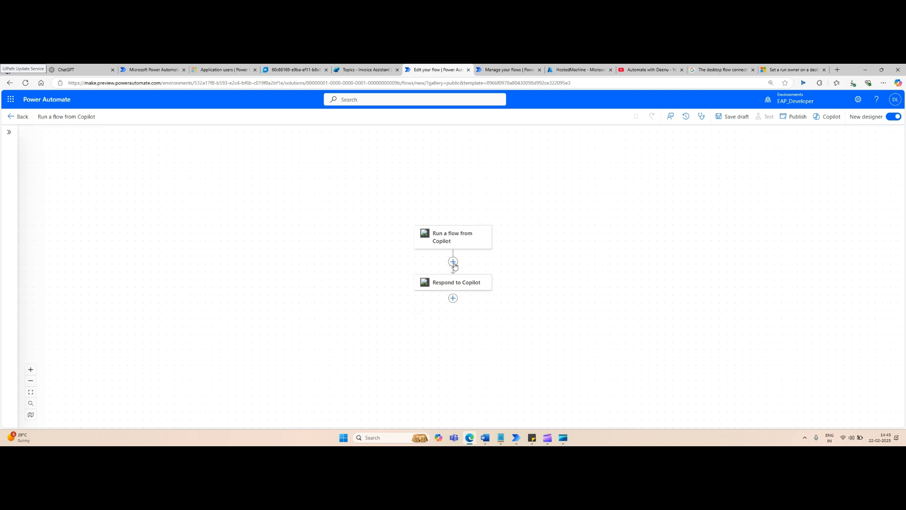
Rename the new cloud flow as "Constoso Application Invoker"
{"action": "left_click", "coordinate": [454, 263]}
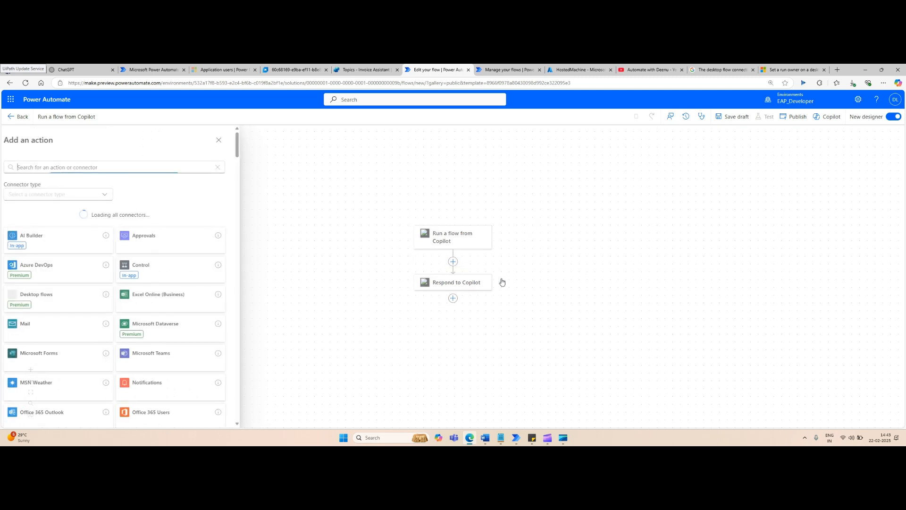
{"action": "left_click", "coordinate": [92, 117]}
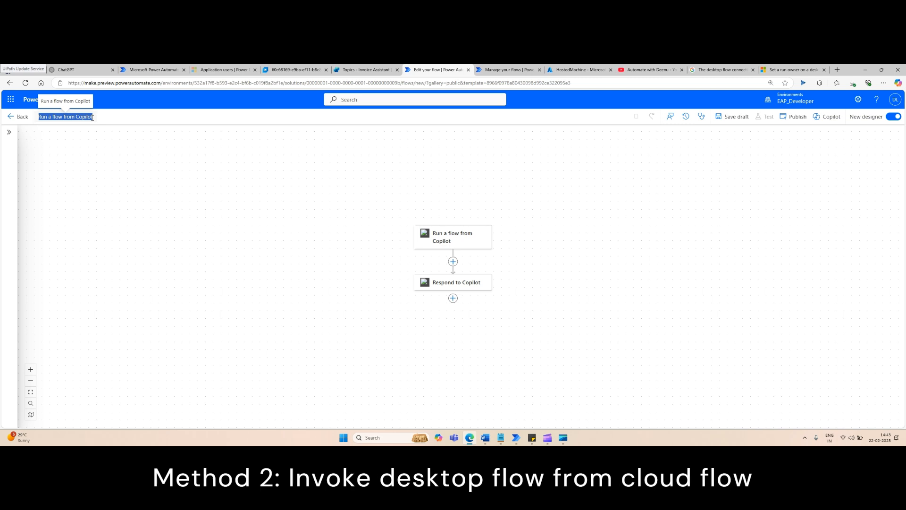
{"action": "type", "text": "Constos"}
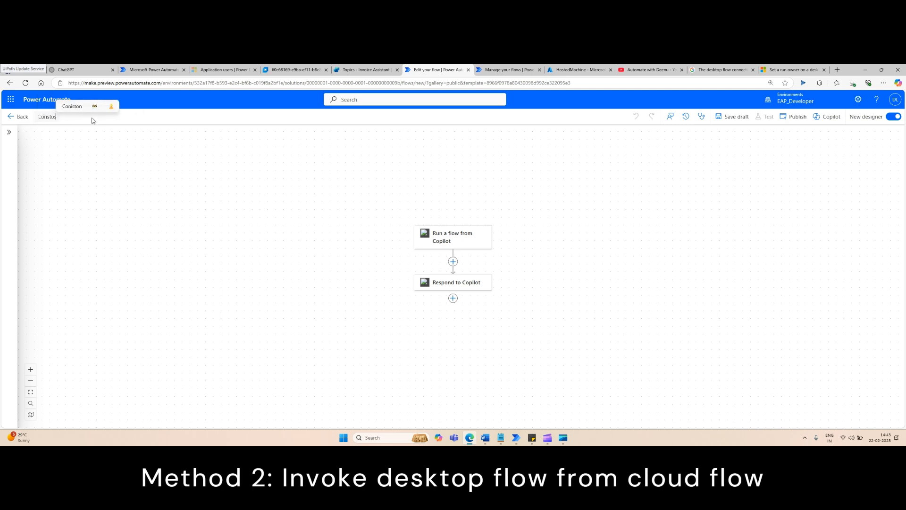
{"action": "type", "text": "o App"}
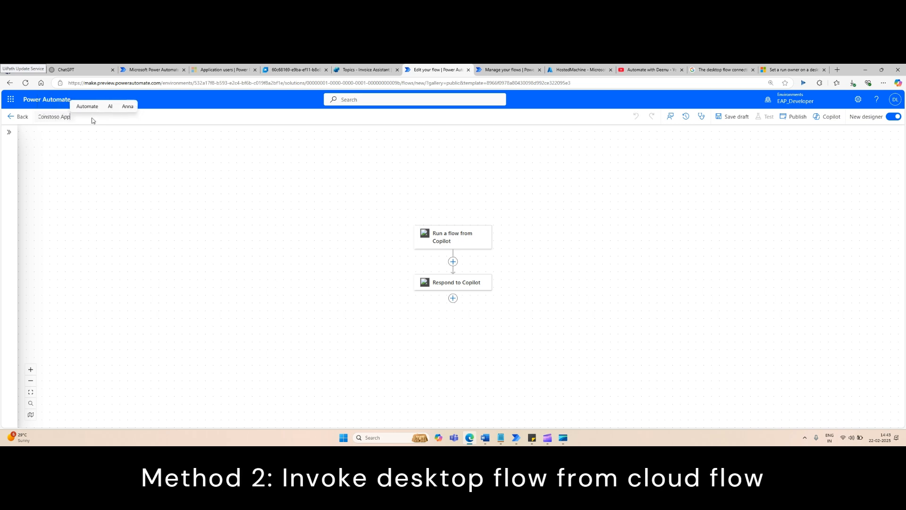
{"action": "type", "text": "lication Invoker"}
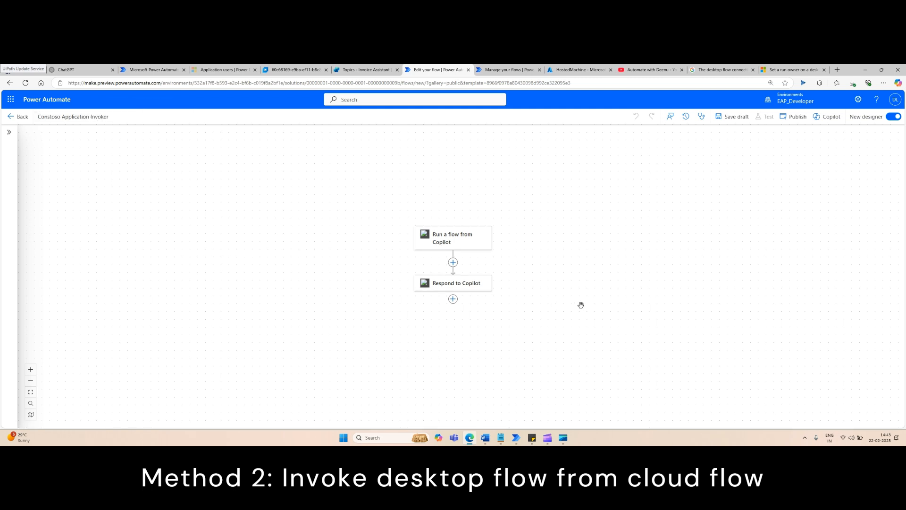
Insert the "Run a flow built with Power Automate for desktop" action between the Copilot trigger and the Respond to Copilot step
{"action": "left_click", "coordinate": [453, 262]}
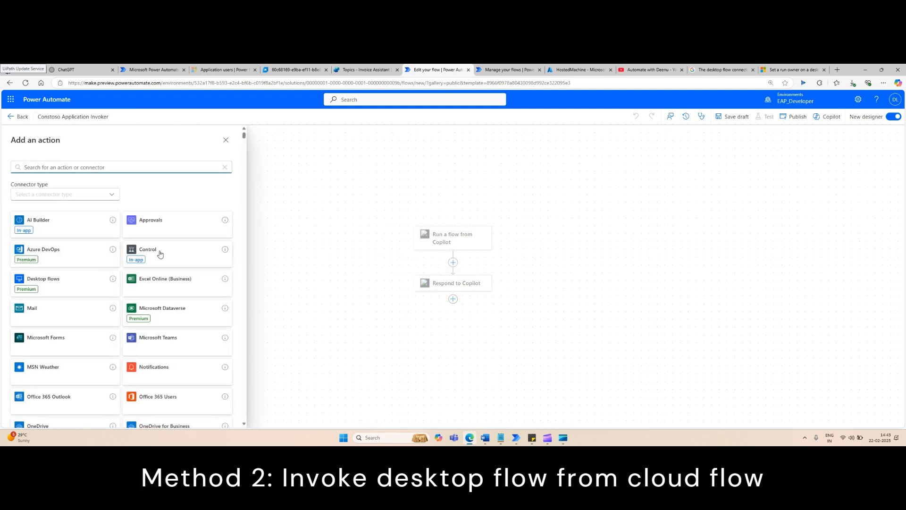
{"action": "left_click", "coordinate": [64, 280]}
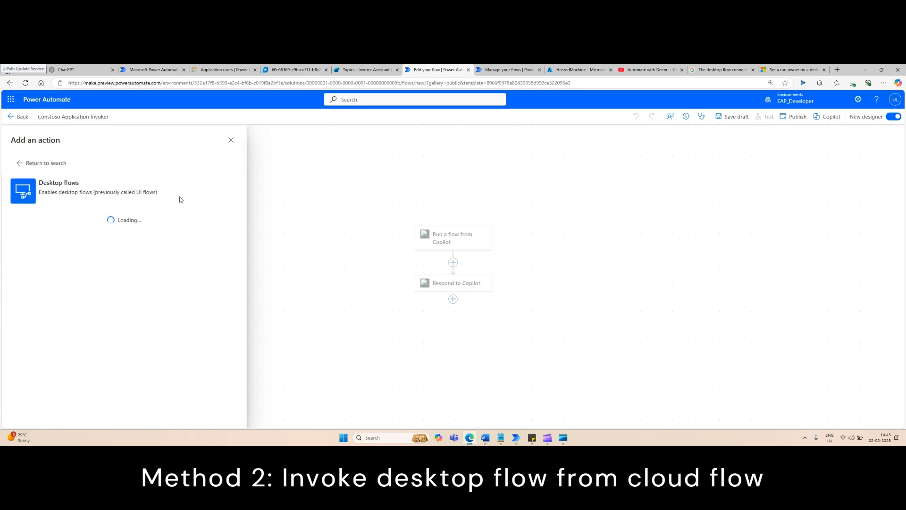
{"action": "left_click", "coordinate": [86, 218]}
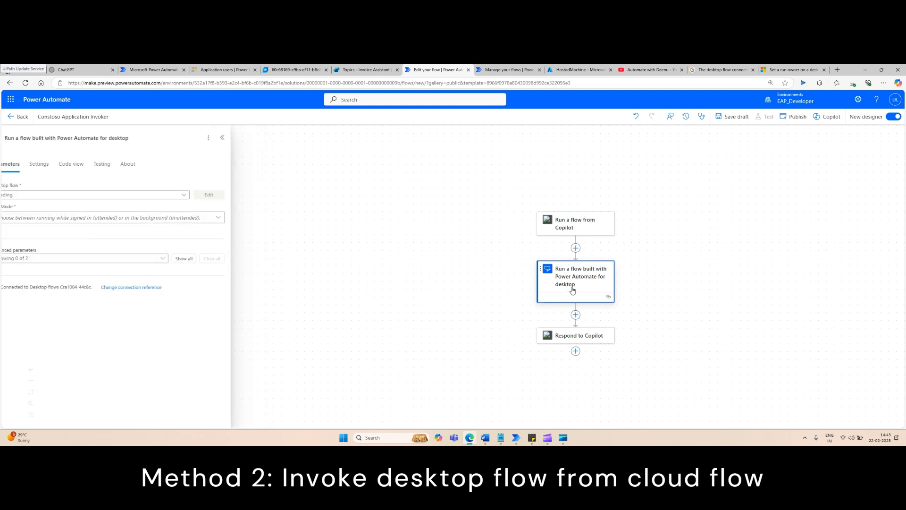
Choose Contoso_Process as the desktop flow that the new action runs
{"action": "left_click", "coordinate": [169, 199]}
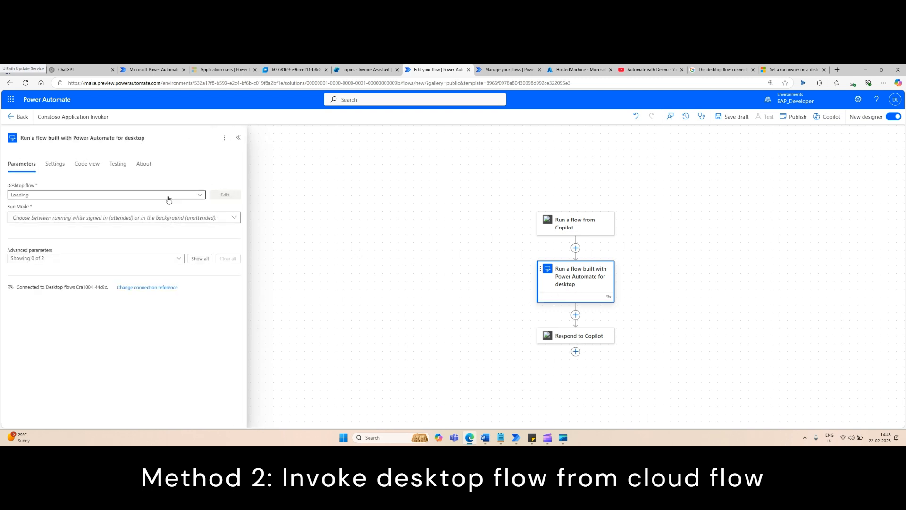
{"action": "left_click", "coordinate": [201, 195]}
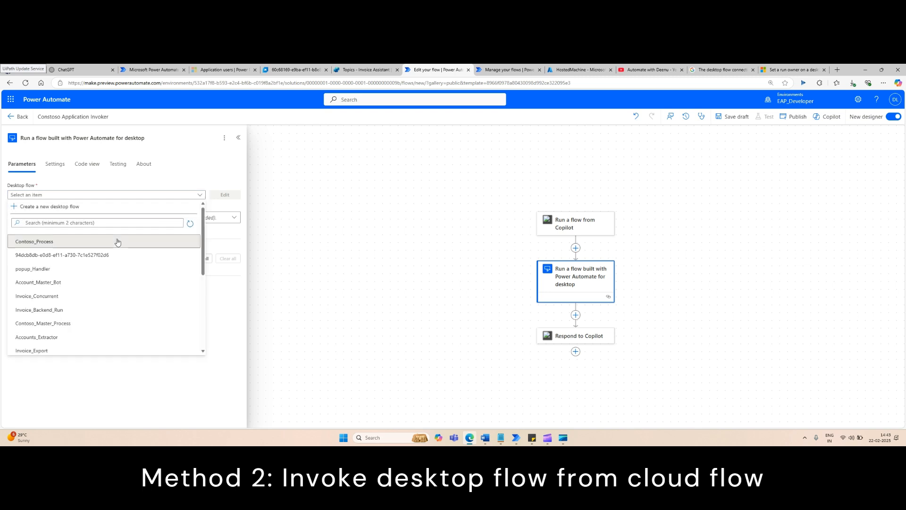
{"action": "left_click", "coordinate": [118, 242]}
{"action": "left_click", "coordinate": [236, 222]}
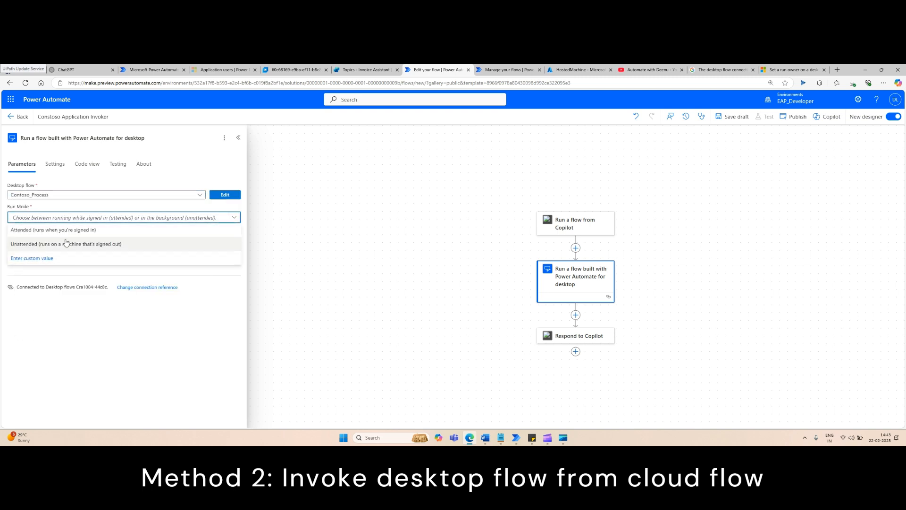
Set the action's InputQuery to "What is the status of invoice 1003? who is the customer?"
{"action": "left_click", "coordinate": [97, 242]}
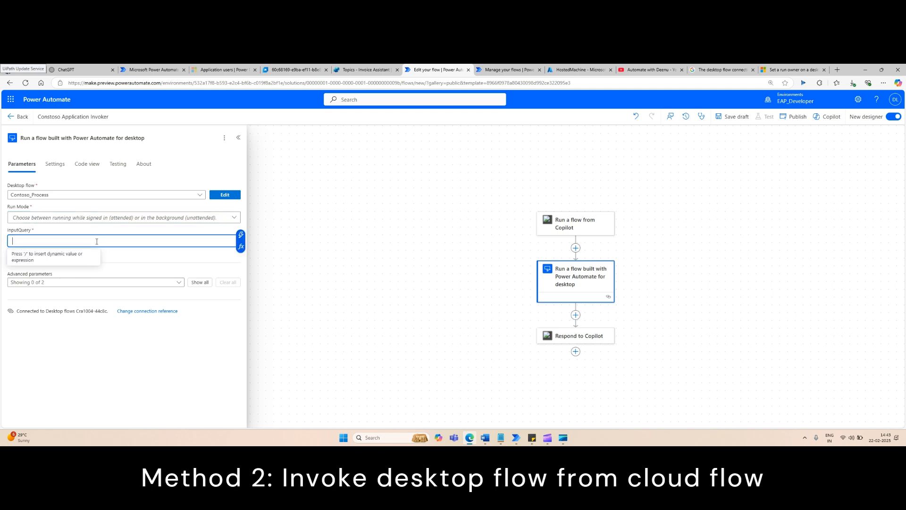
{"action": "type", "text": "What is "}
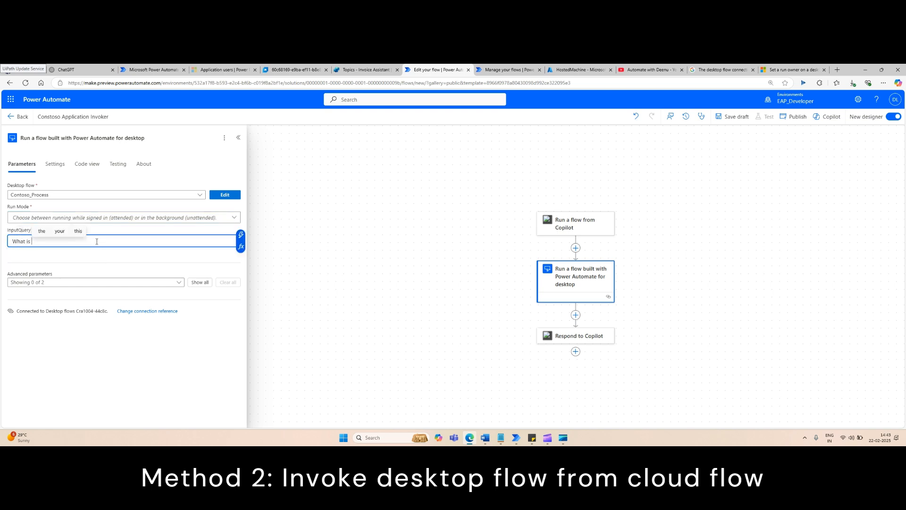
{"action": "type", "text": "ths status of inv"}
{"action": "type", "text": "oice 10"}
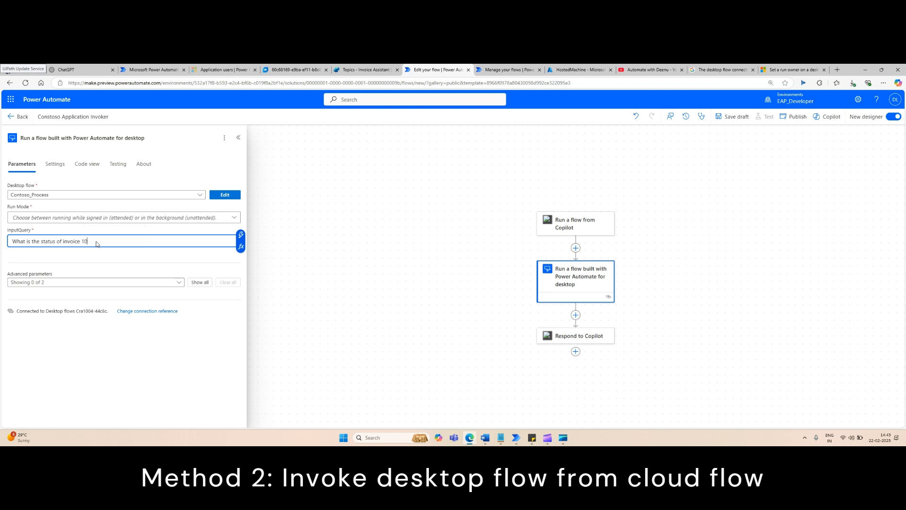
{"action": "type", "text": "03? who is the customer"}
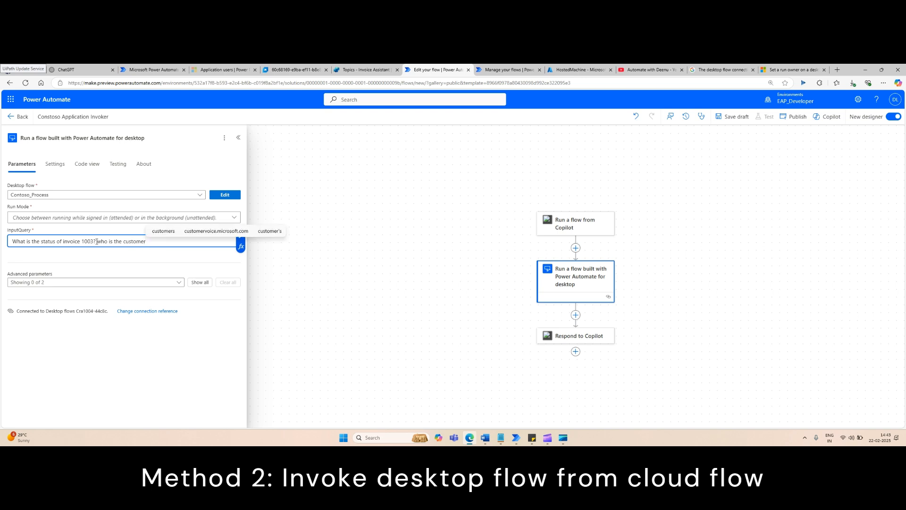
{"action": "type", "text": "?"}
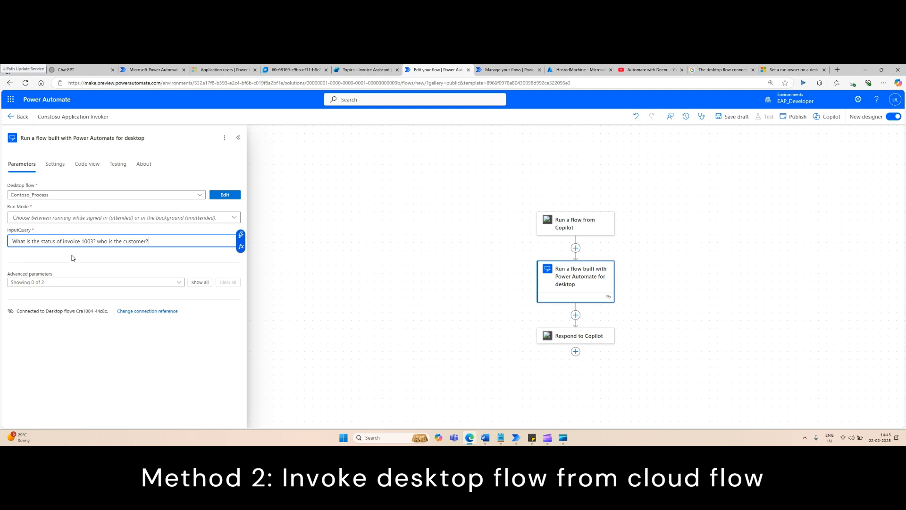
Save the flow as a draft and try to publish it, then dismiss the flow checker results
{"action": "left_click", "coordinate": [424, 257]}
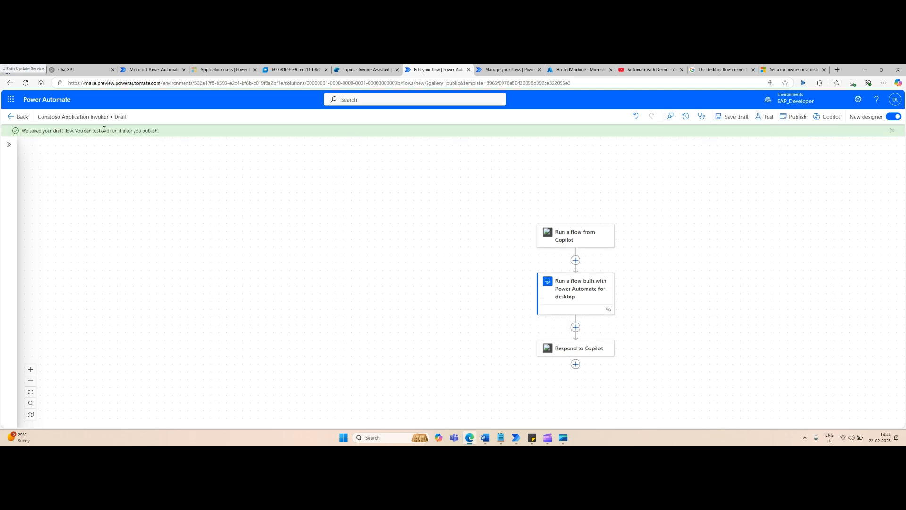
{"action": "left_click", "coordinate": [795, 117]}
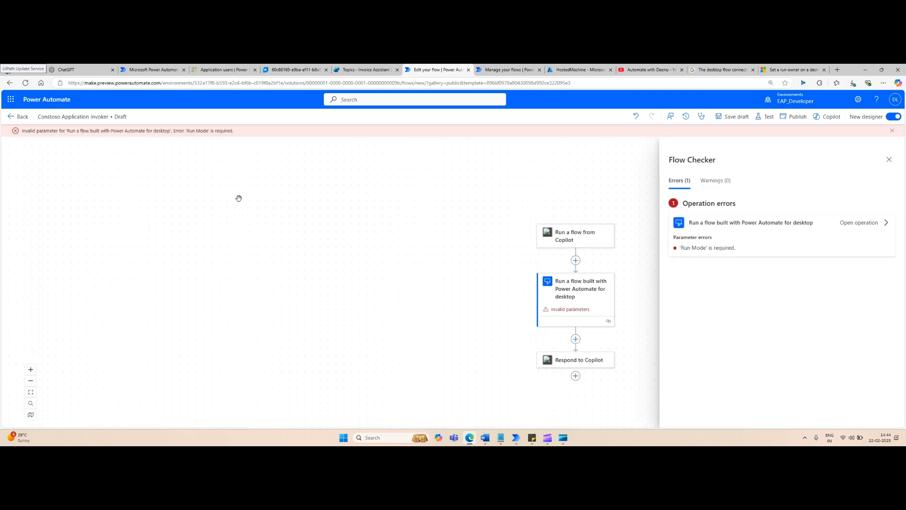
{"action": "left_click", "coordinate": [889, 159]}
{"action": "left_click", "coordinate": [893, 131]}
Set the desktop flow action's Run Mode to "Attended (runs when you're signed in)"
{"action": "left_click", "coordinate": [583, 285]}
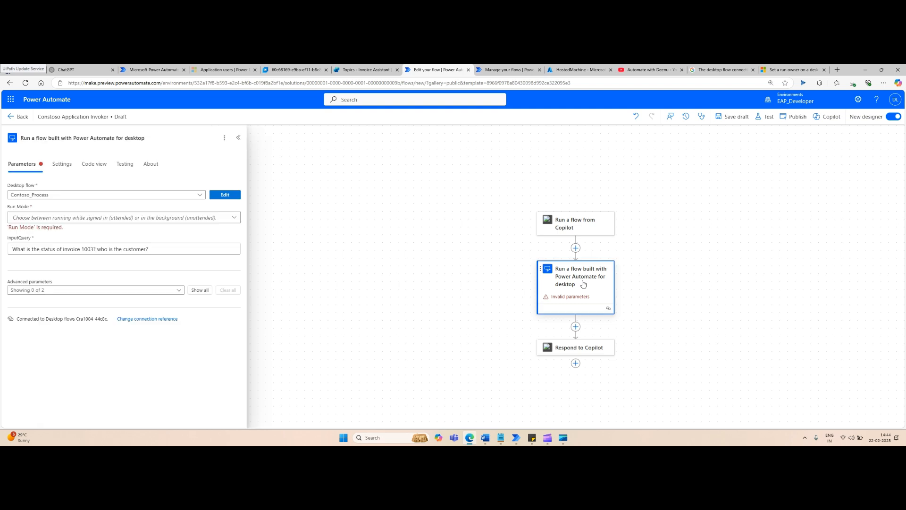
{"action": "left_click", "coordinate": [234, 217]}
{"action": "key", "text": "Return"}
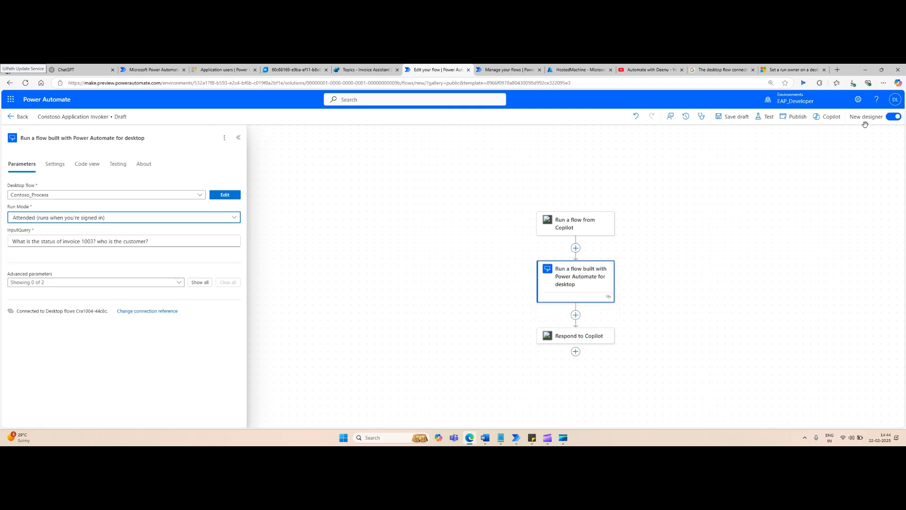
Save the Constoso Application Invoker flow as a draft and publish it
{"action": "left_click", "coordinate": [732, 117]}
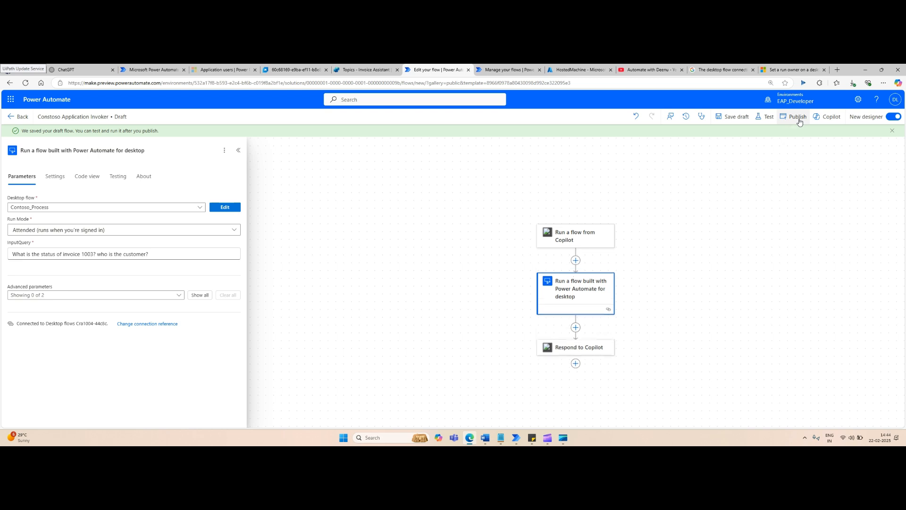
{"action": "left_click", "coordinate": [797, 118]}
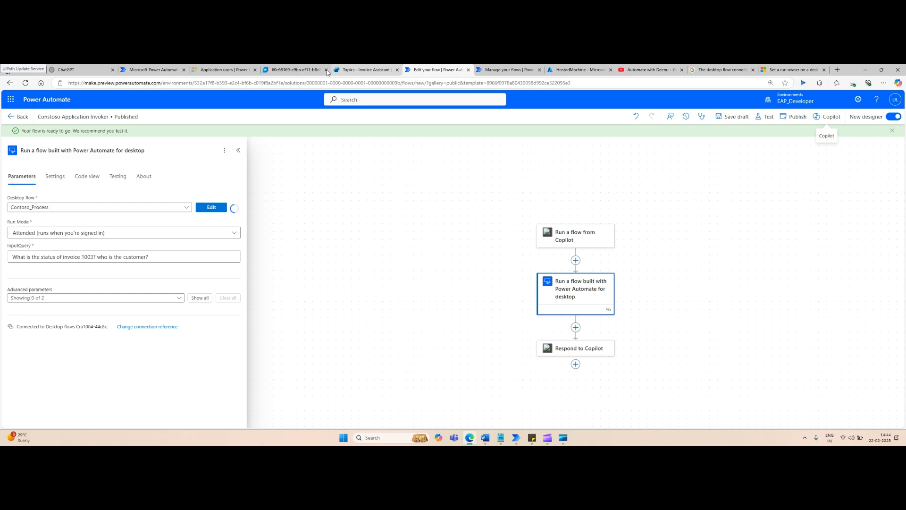
Return to the Invoice Assistant topic, refresh its flow list and add Constoso Application Invoker as the action after the trigger
{"action": "left_click", "coordinate": [308, 71]}
{"action": "left_click", "coordinate": [366, 72]}
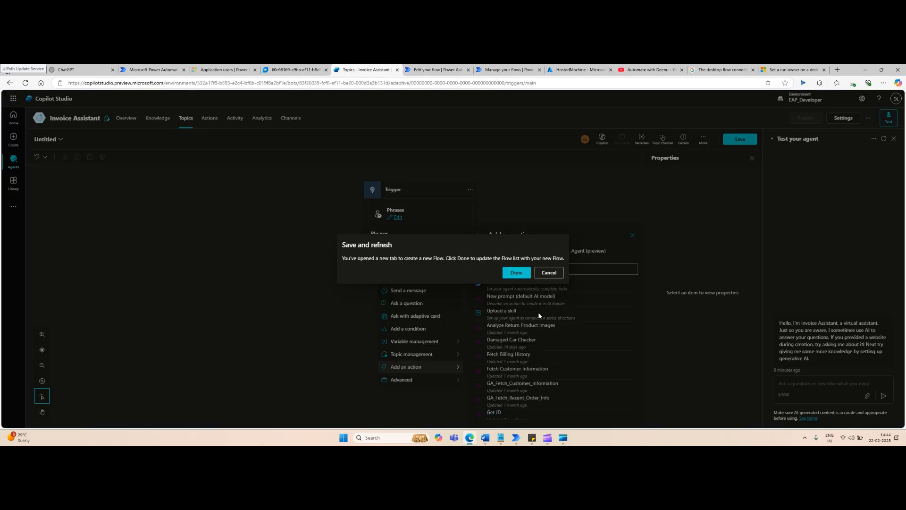
{"action": "left_click", "coordinate": [515, 275]}
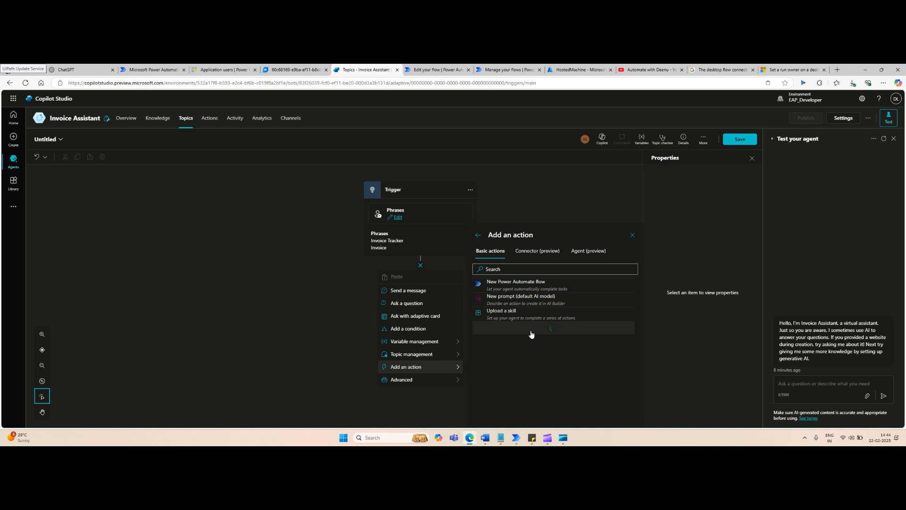
{"action": "scroll", "coordinate": [557, 319], "scroll_direction": "down", "scroll_amount": 1}
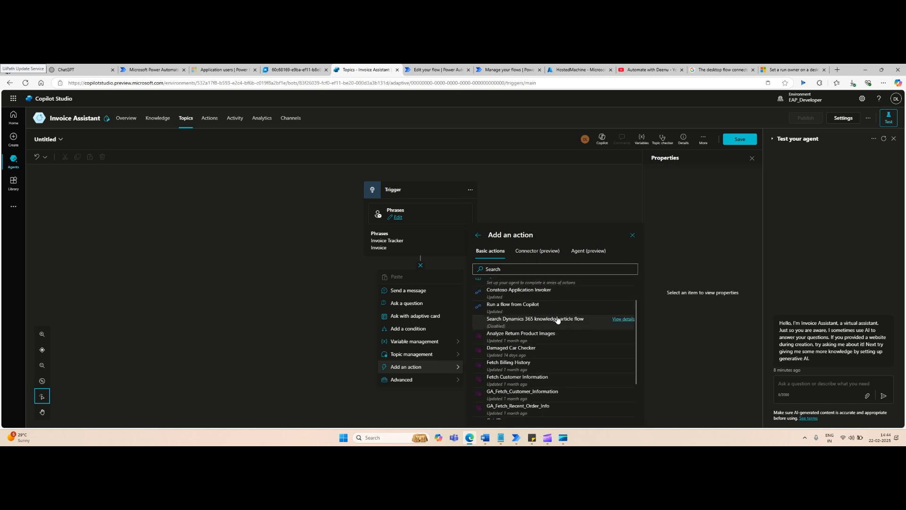
{"action": "left_click", "coordinate": [536, 294]}
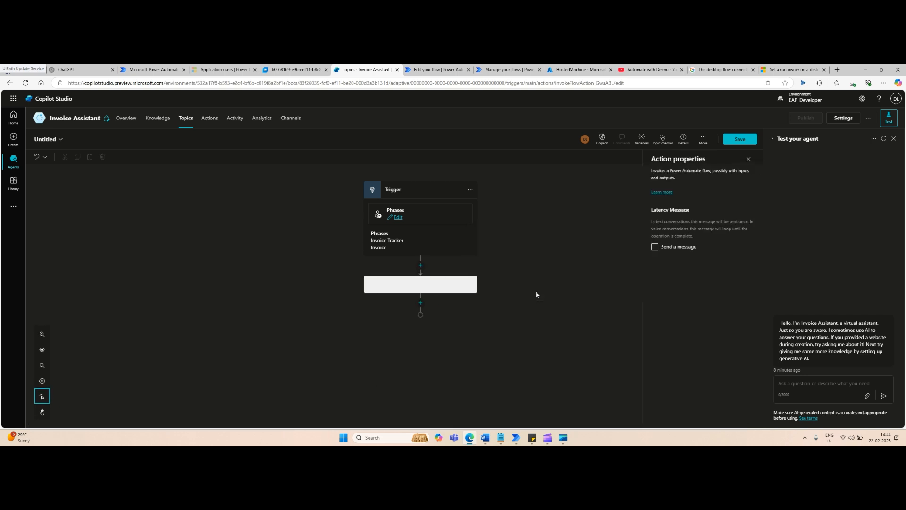
Save the topic under the name "Invoice Tracker" and dismiss the notification
{"action": "left_click", "coordinate": [735, 140]}
{"action": "left_click", "coordinate": [480, 265]}
{"action": "key", "text": "ctrl+a"}
{"action": "type", "text": "Invoice "}
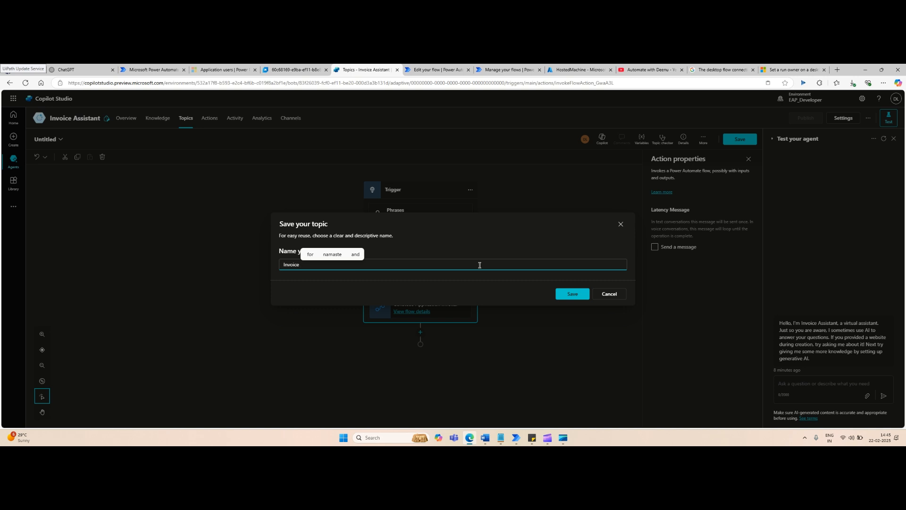
{"action": "type", "text": "Tracker"}
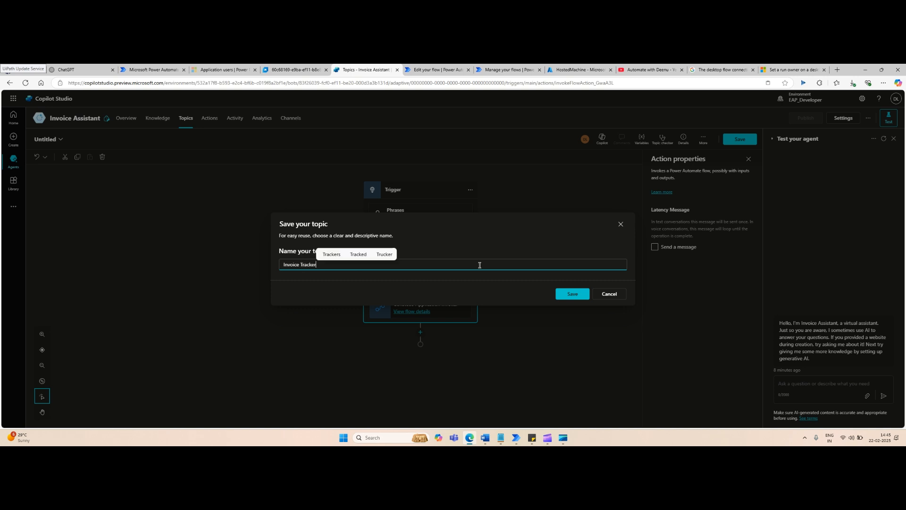
{"action": "left_click", "coordinate": [581, 295]}
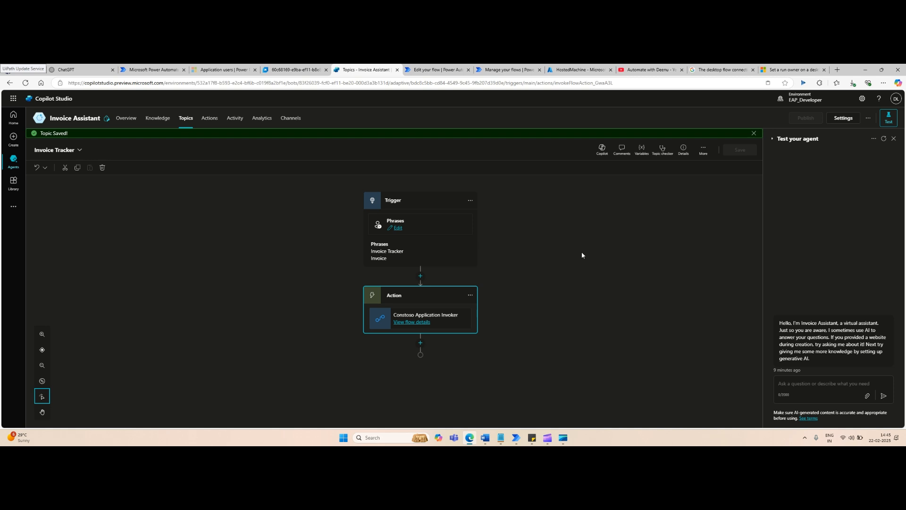
{"action": "left_click", "coordinate": [754, 133]}
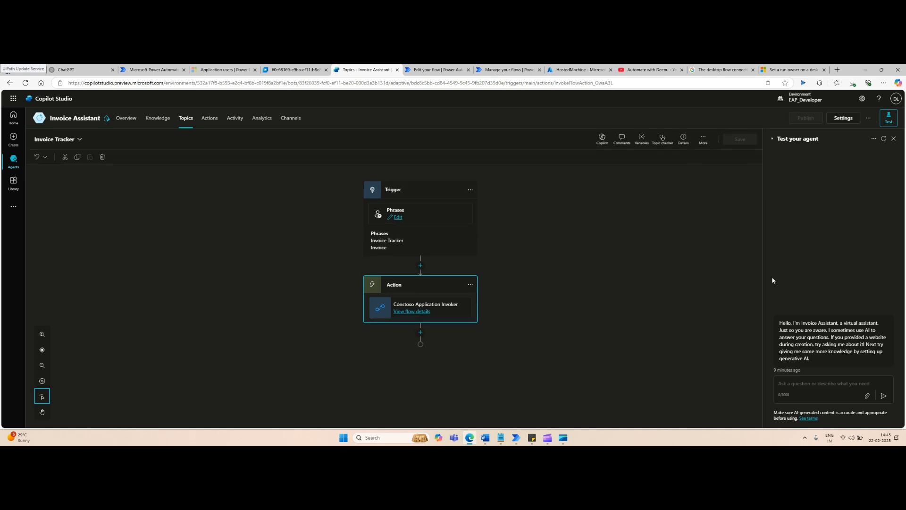
Test the agent by sending it the message "Invoice"
{"action": "left_click", "coordinate": [821, 385]}
{"action": "type", "text": "Invoice"}
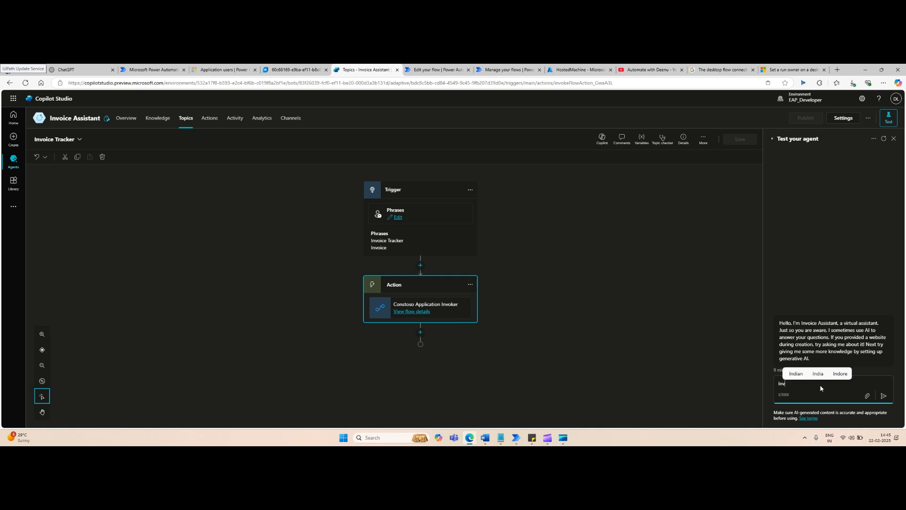
{"action": "key", "text": "Return"}
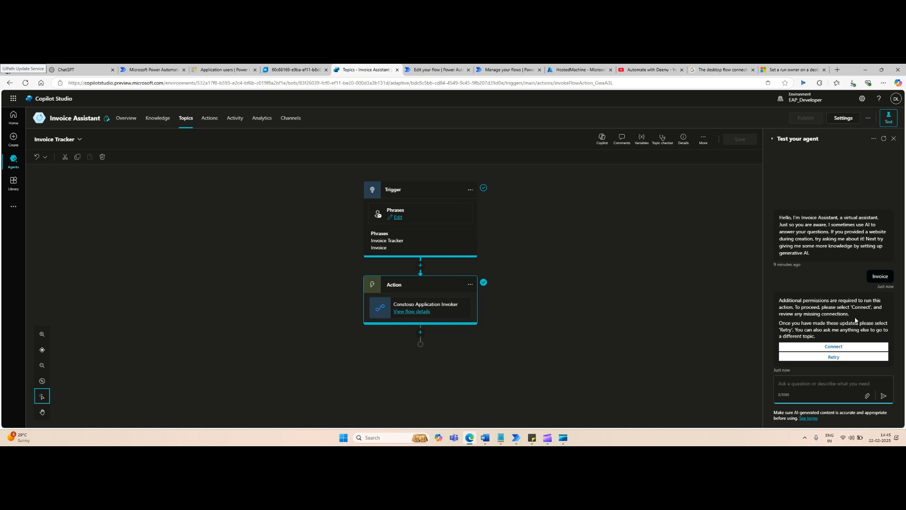
Open the agent's connections page with the already signed-in account and check which action uses the Constoso Application Invoker connection
{"action": "left_click", "coordinate": [838, 347]}
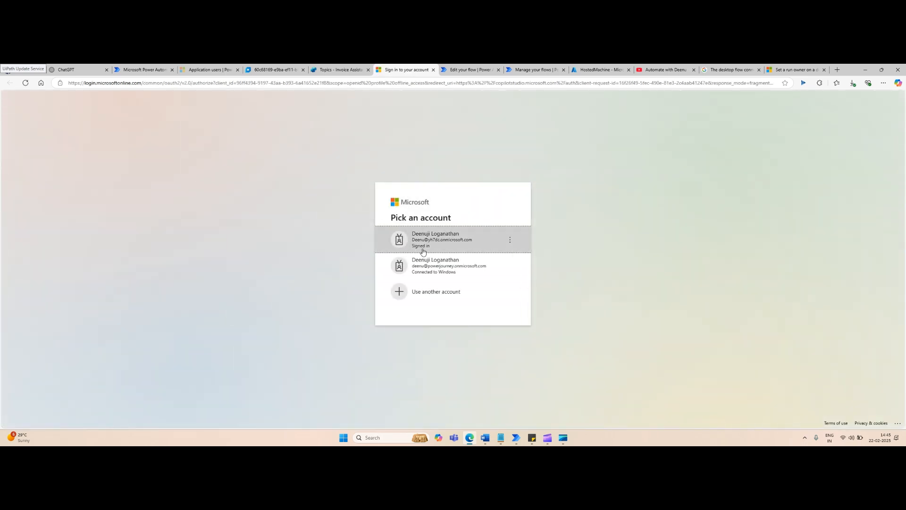
{"action": "left_click", "coordinate": [423, 252]}
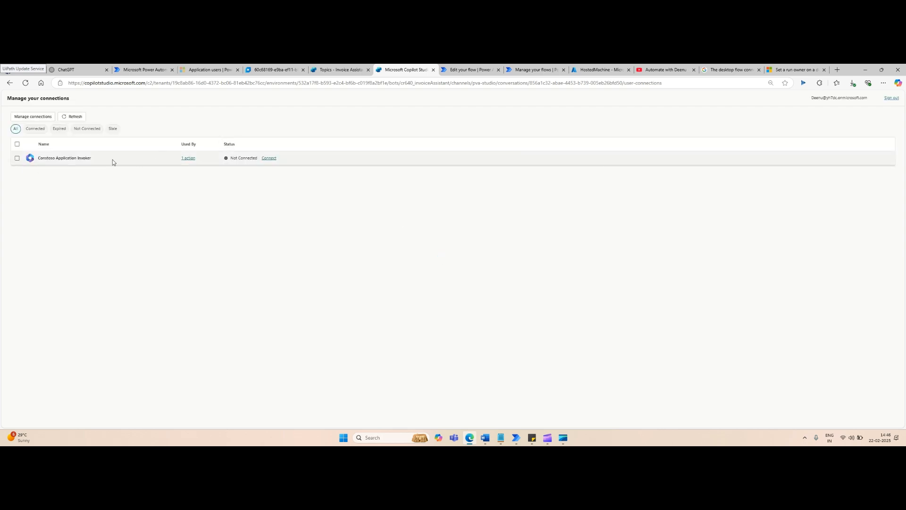
{"action": "left_click_drag", "start_coordinate": [47, 159], "coordinate": [92, 158]}
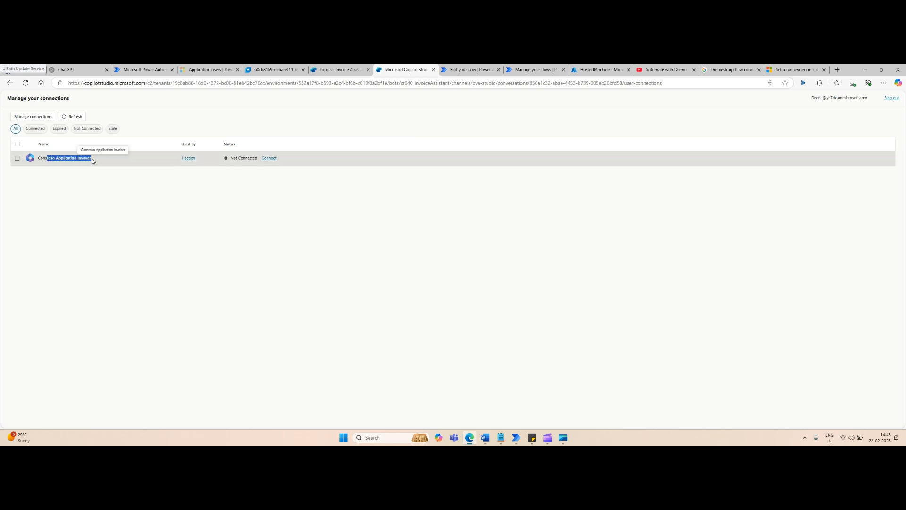
{"action": "left_click", "coordinate": [191, 159]}
{"action": "left_click", "coordinate": [518, 276]}
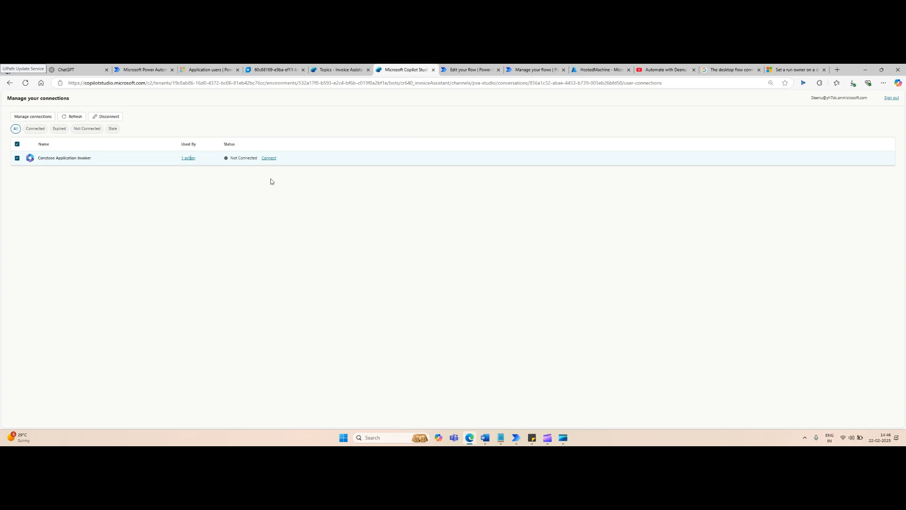
Connect Constoso Application Invoker using the preselected MCP desktop flows connection, then refresh the connection list
{"action": "left_click", "coordinate": [268, 159]}
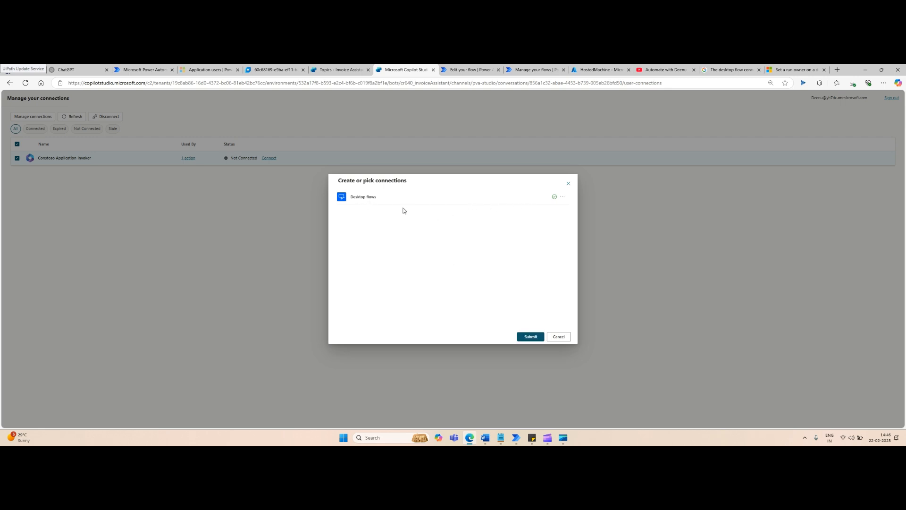
{"action": "left_click", "coordinate": [562, 196]}
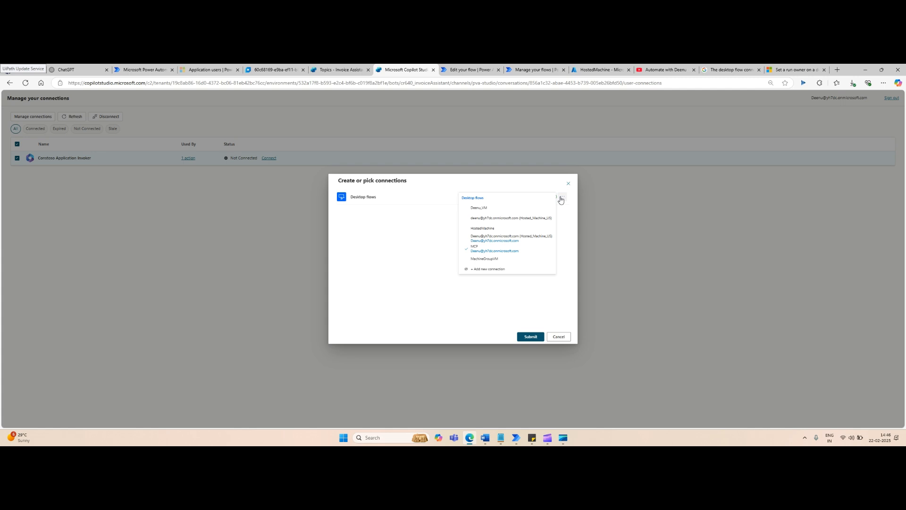
{"action": "left_click", "coordinate": [417, 301]}
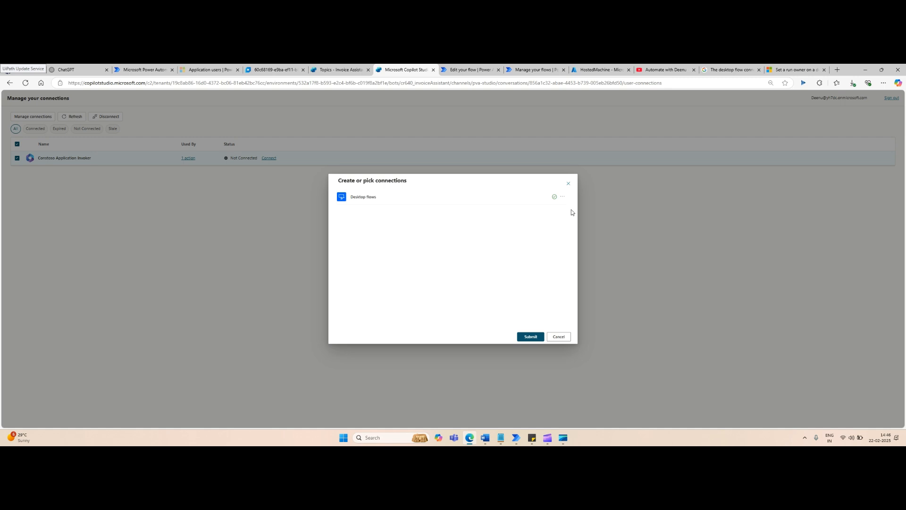
{"action": "left_click", "coordinate": [532, 337]}
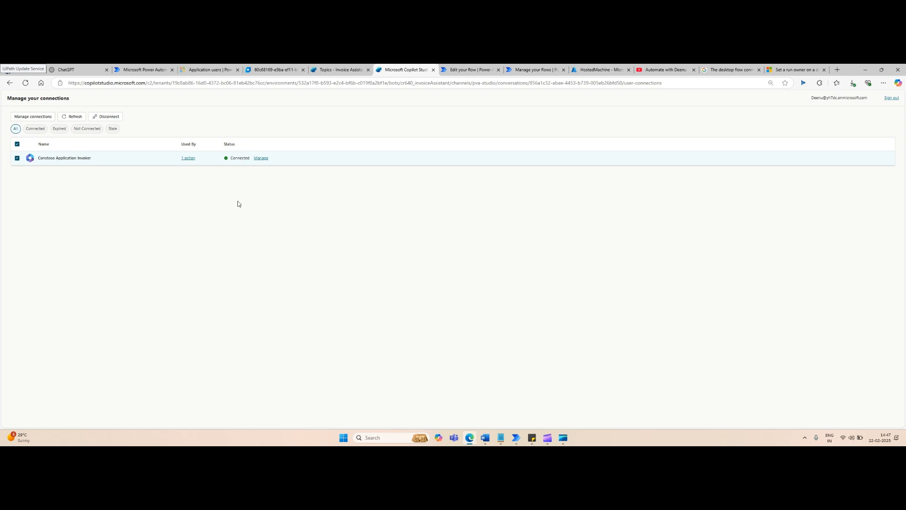
{"action": "left_click", "coordinate": [74, 116]}
Retry the agent's pending action in the Invoice Tracker test chat, and recheck the connection status while it processes
{"action": "left_click", "coordinate": [348, 70]}
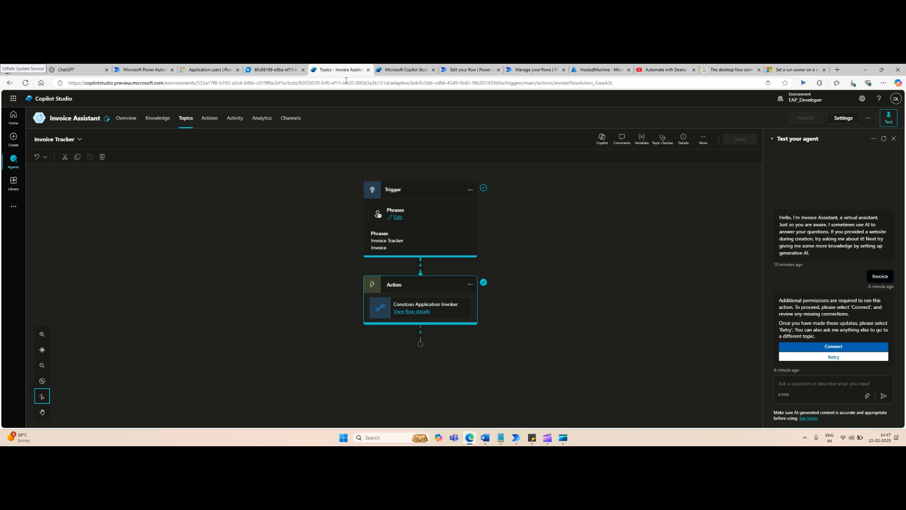
{"action": "left_click", "coordinate": [835, 357]}
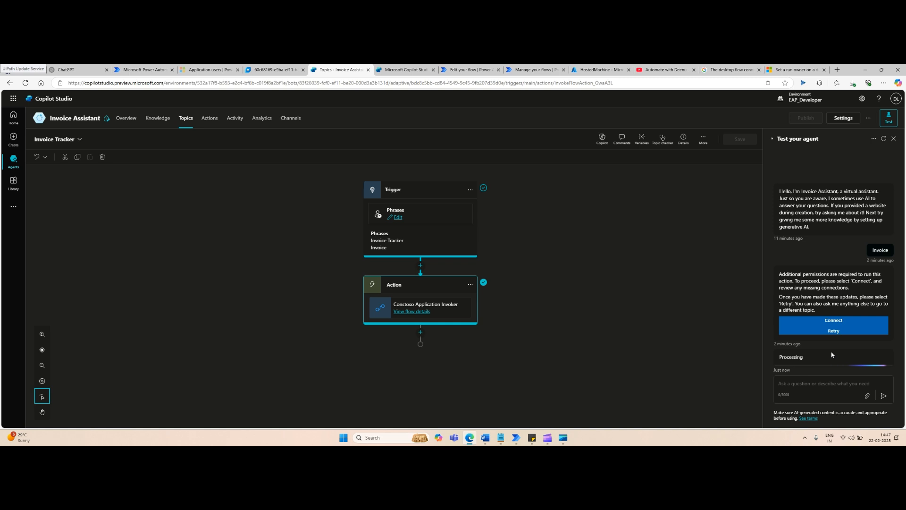
{"action": "left_click", "coordinate": [419, 70]}
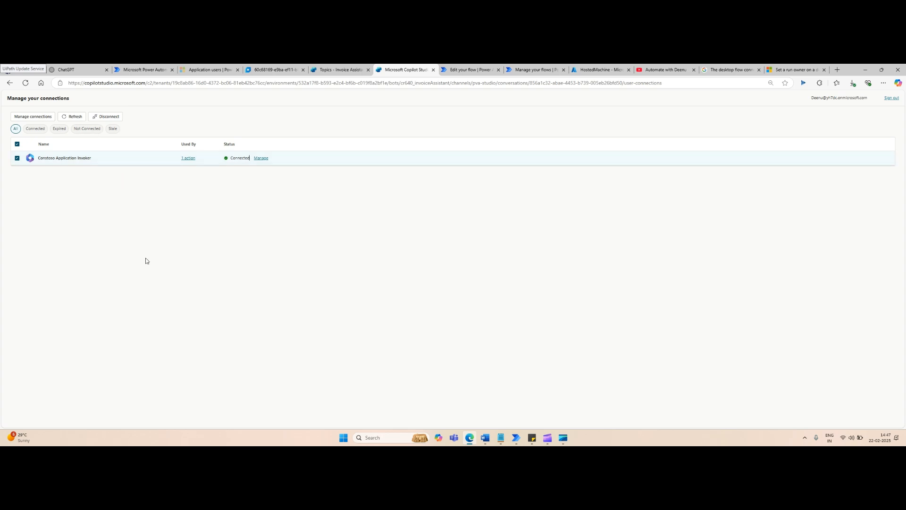
{"action": "left_click", "coordinate": [340, 71]}
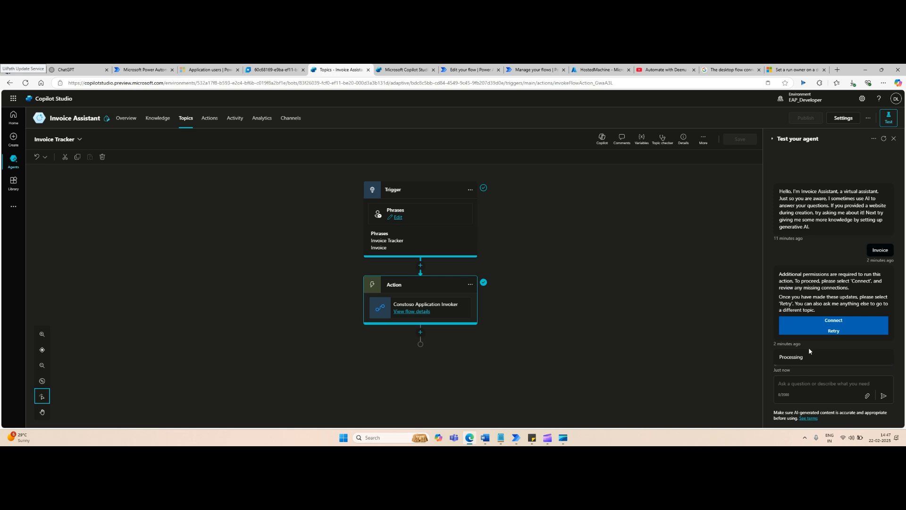
Check the hosted machine and the Constoso Application Invoker run history, and open the latest flow run
{"action": "left_click", "coordinate": [144, 70]}
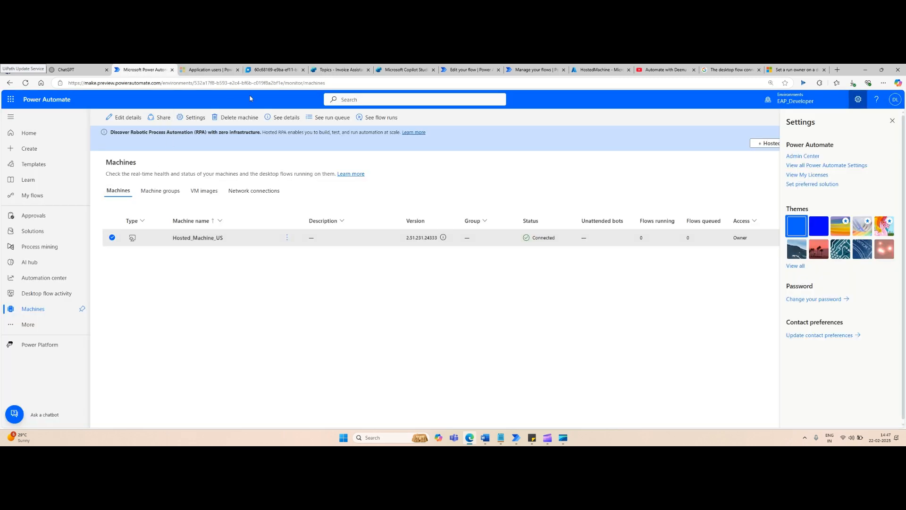
{"action": "left_click", "coordinate": [470, 69]}
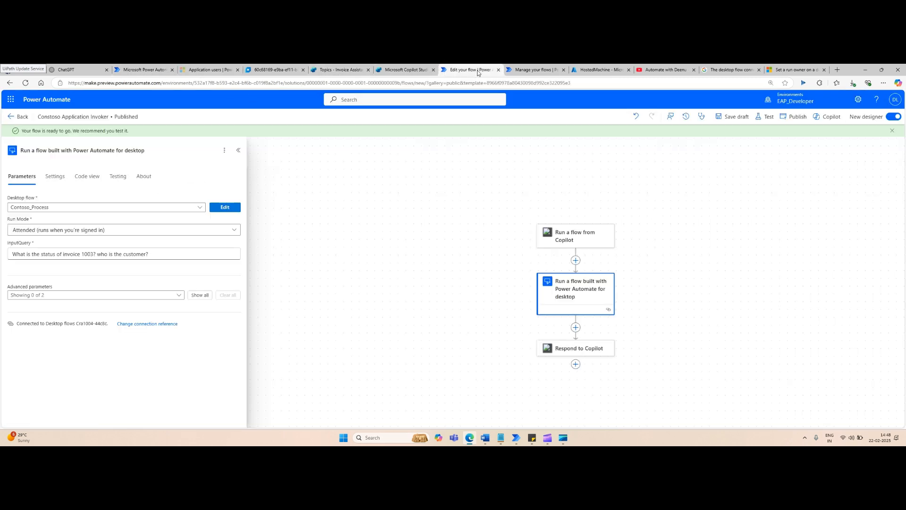
{"action": "left_click", "coordinate": [15, 116]}
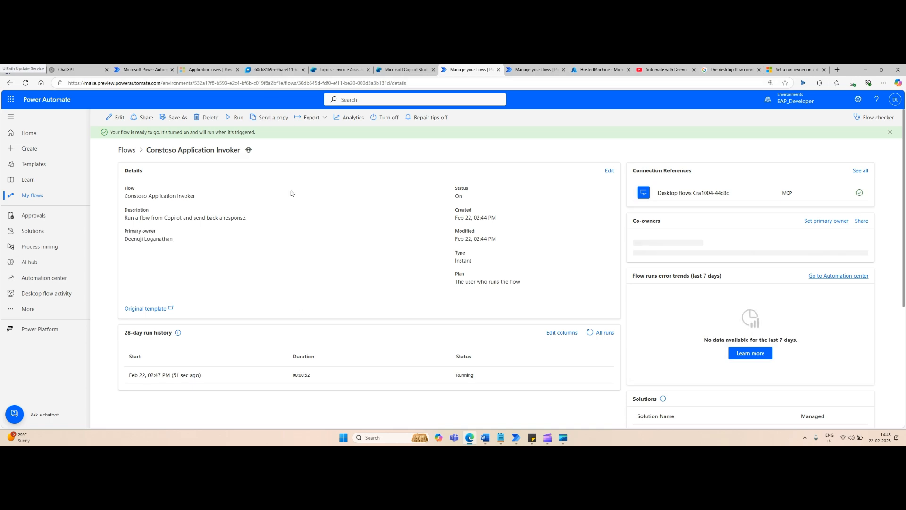
{"action": "left_click", "coordinate": [278, 72]}
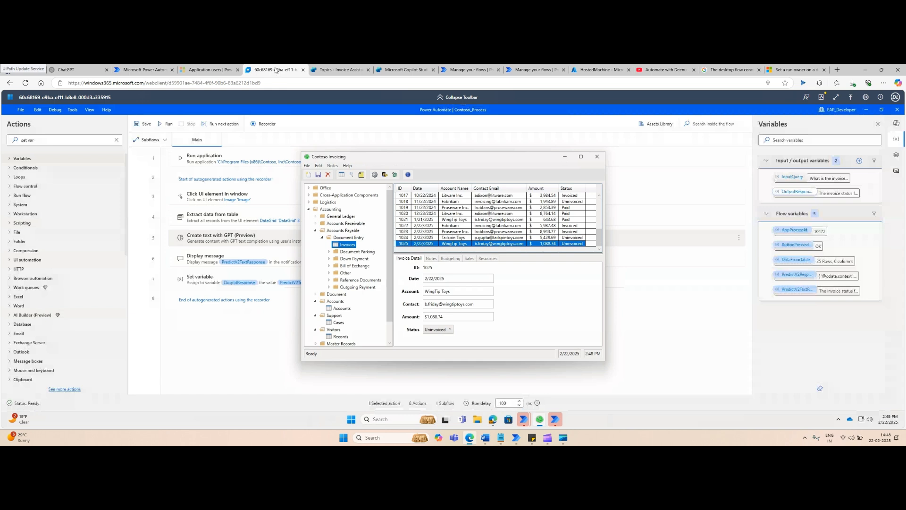
{"action": "left_click", "coordinate": [199, 70]}
{"action": "left_click", "coordinate": [150, 71]}
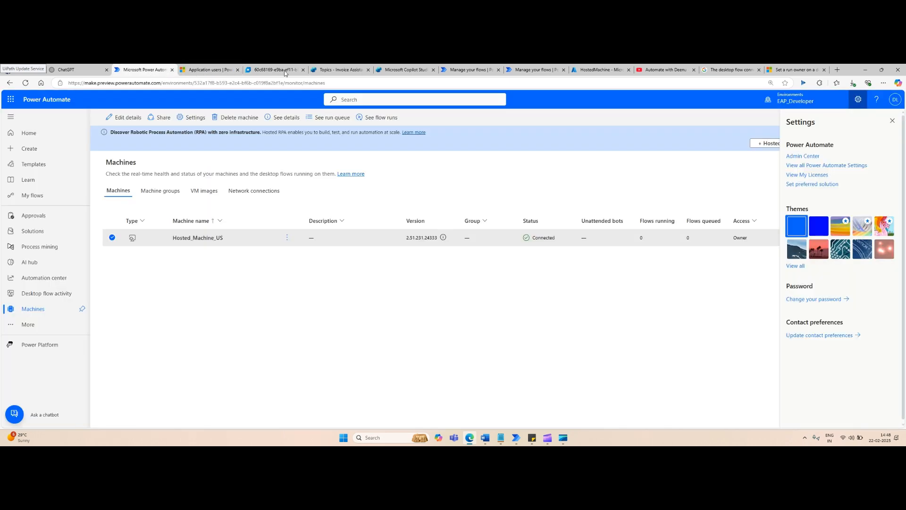
{"action": "left_click", "coordinate": [470, 69]}
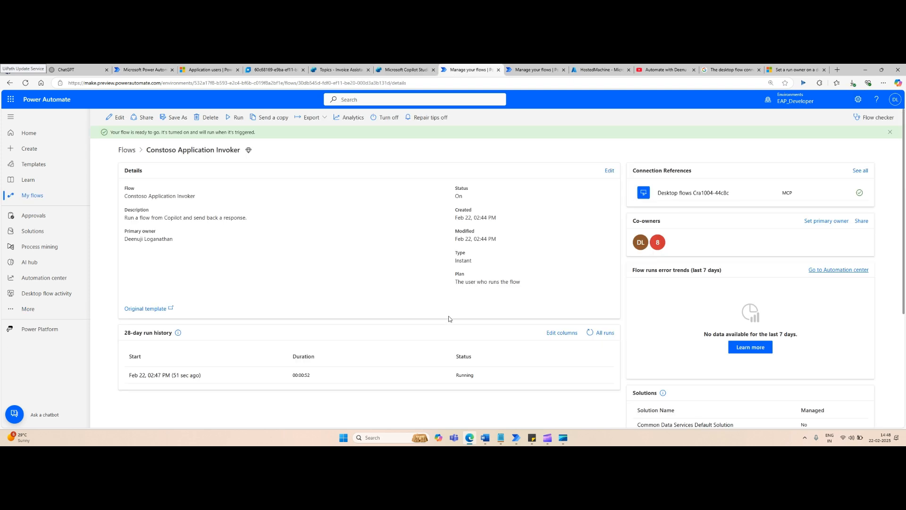
{"action": "left_click", "coordinate": [590, 332]}
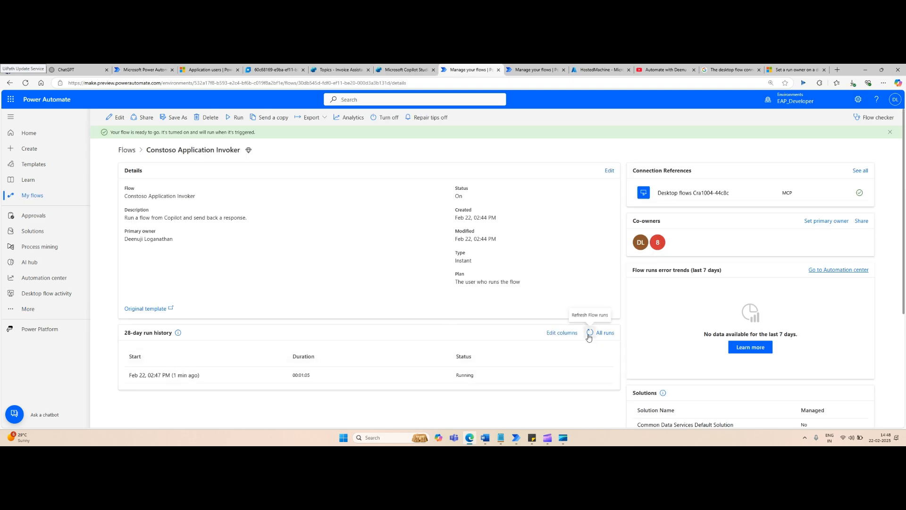
{"action": "left_click", "coordinate": [183, 374]}
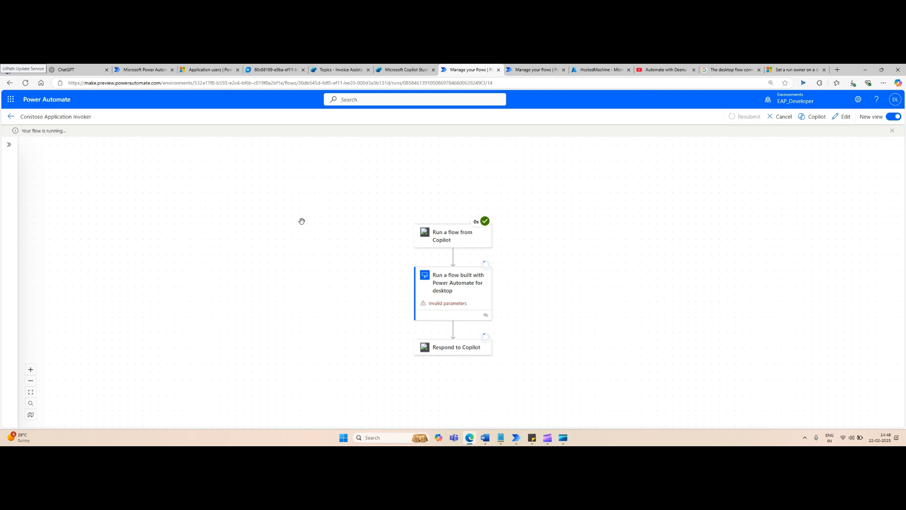
Check the Contoso_Process desktop flow on the hosted machine and inspect its OutputResponse variable
{"action": "left_click", "coordinate": [533, 71]}
{"action": "left_click", "coordinate": [282, 71]}
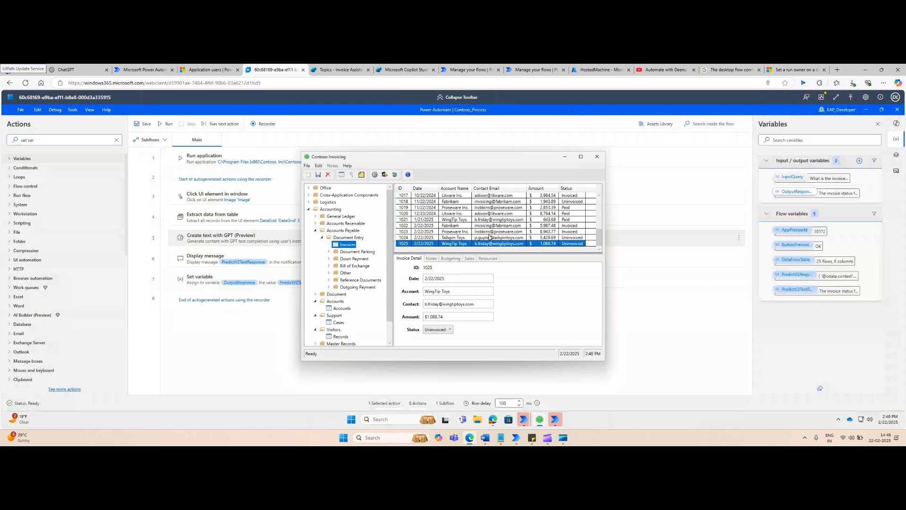
{"action": "double_click", "coordinate": [802, 193]}
{"action": "left_click", "coordinate": [539, 319]}
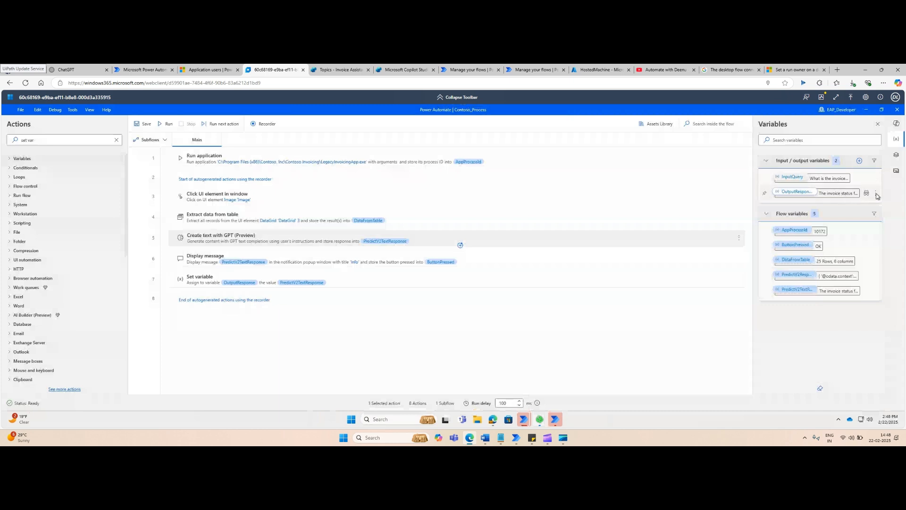
{"action": "left_click", "coordinate": [876, 195]}
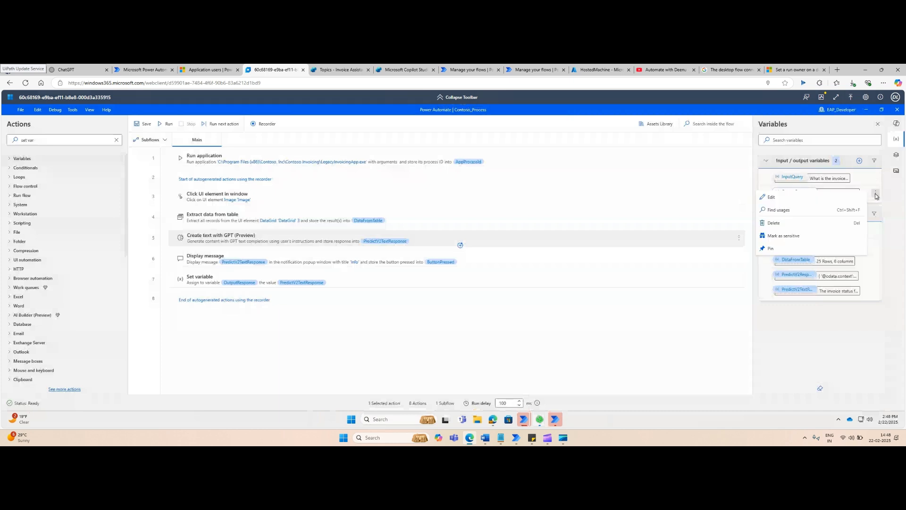
{"action": "left_click", "coordinate": [781, 314]}
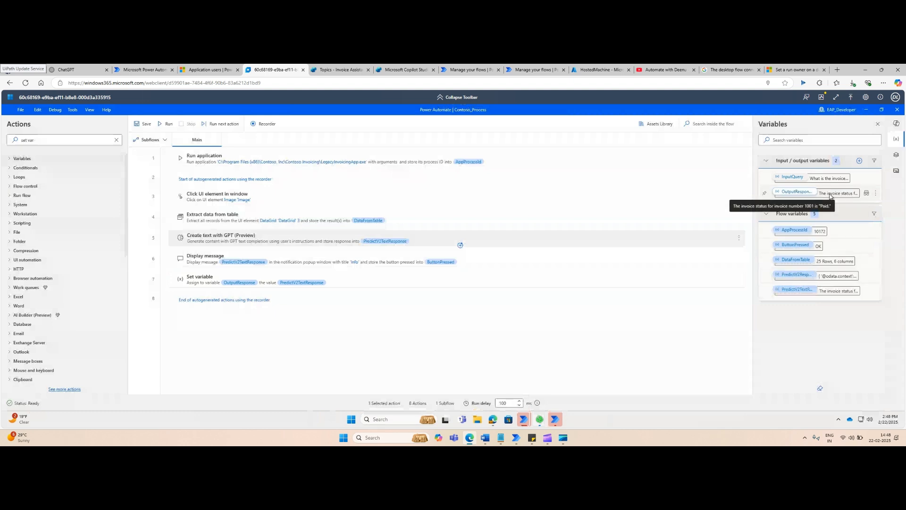
Exit the Contoso_Process designer without saving, then dismiss the invoice status message and close Contoso Invoicing
{"action": "left_click", "coordinate": [897, 110]}
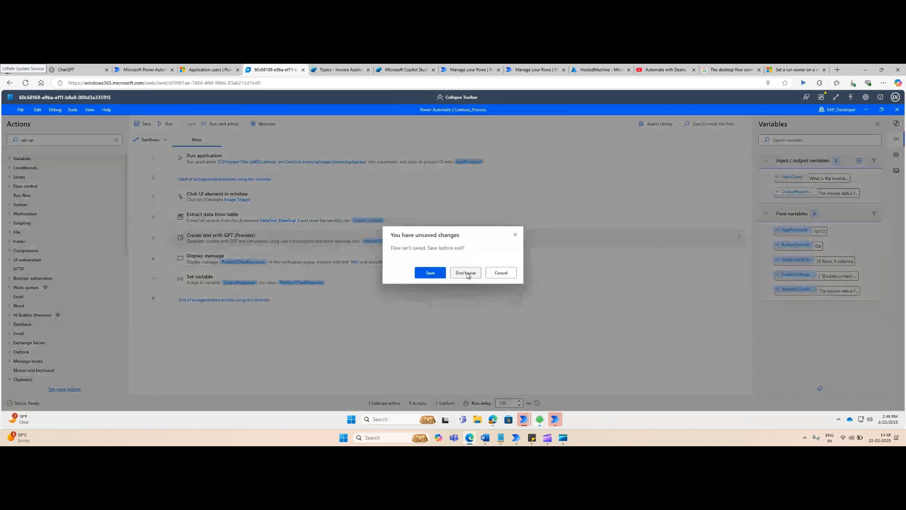
{"action": "left_click", "coordinate": [467, 273]}
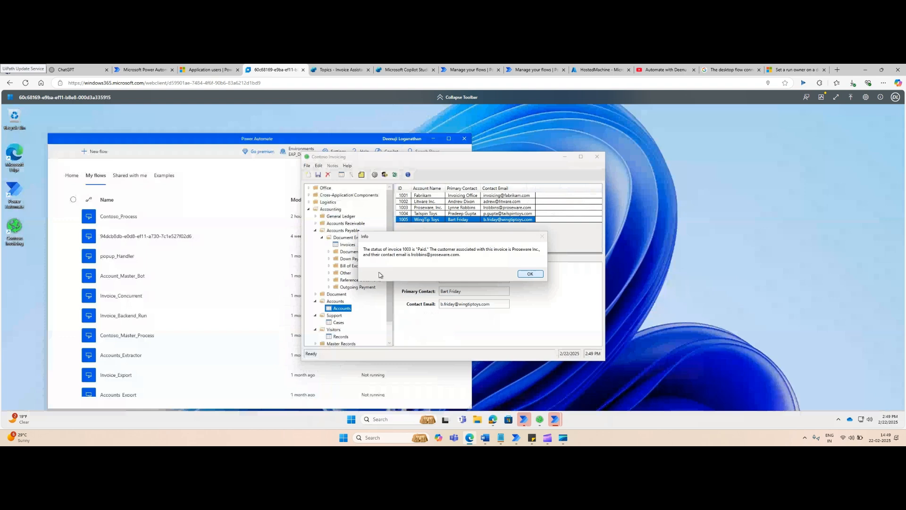
{"action": "left_click", "coordinate": [531, 275]}
{"action": "left_click", "coordinate": [597, 156]}
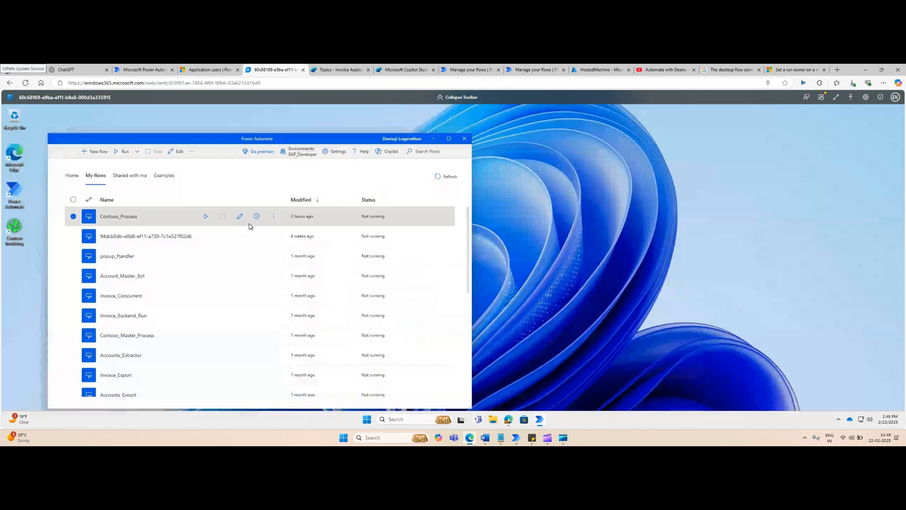
Reopen Contoso_Process, set its Display message action to close automatically with a timeout of 1 second, and save the flow
{"action": "left_click", "coordinate": [240, 219]}
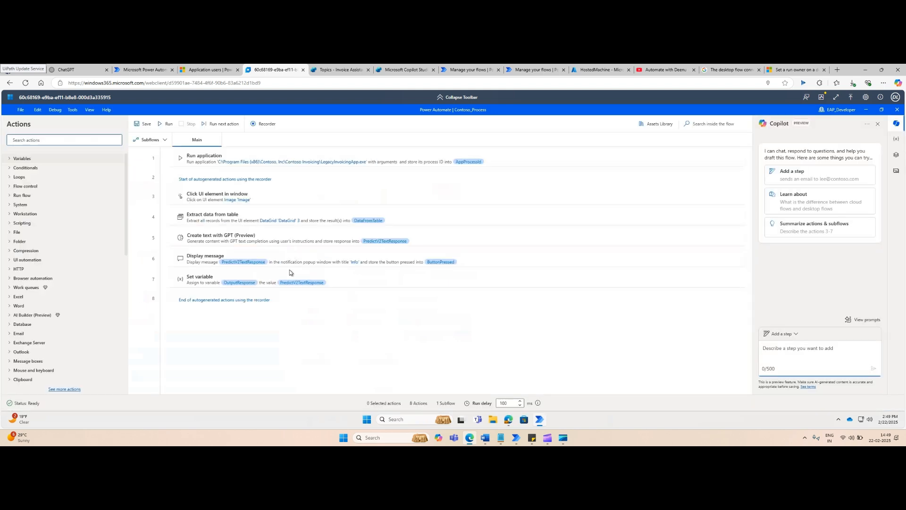
{"action": "double_click", "coordinate": [217, 259]}
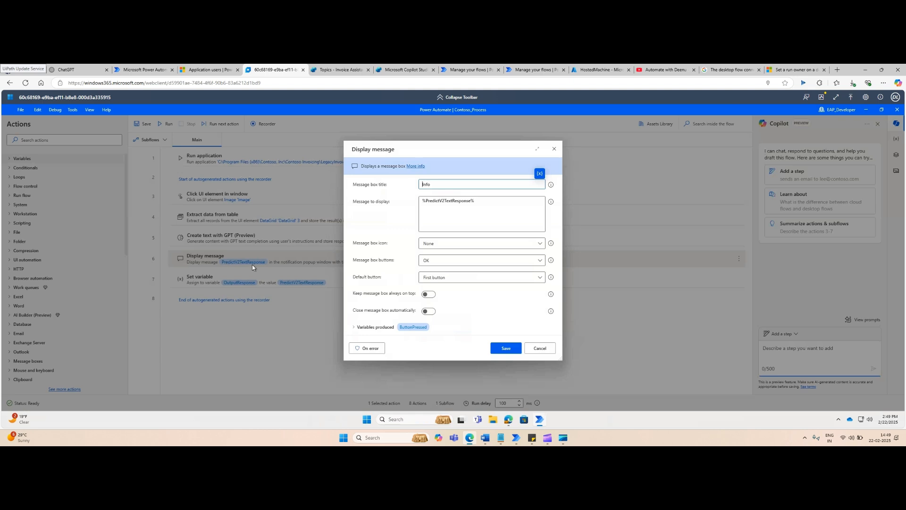
{"action": "left_click", "coordinate": [430, 312]}
{"action": "scroll", "coordinate": [378, 277], "scroll_direction": "down", "scroll_amount": 1}
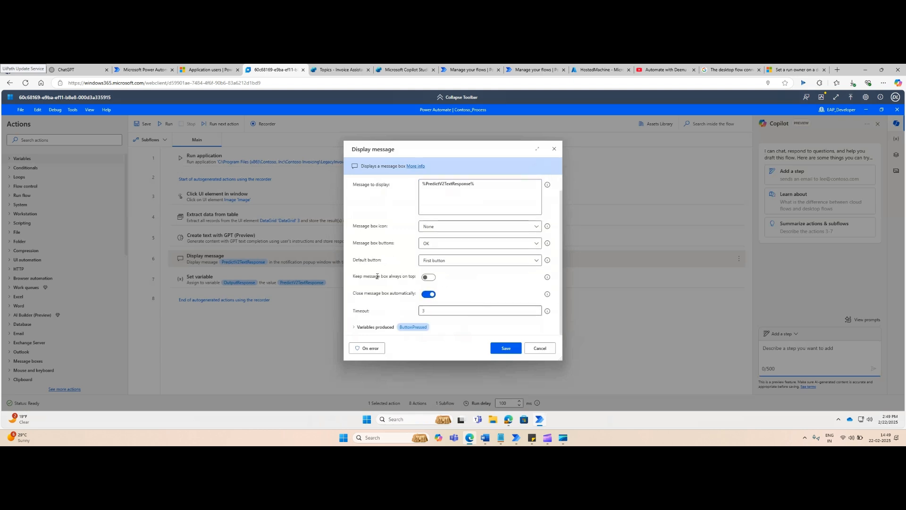
{"action": "double_click", "coordinate": [435, 312]}
{"action": "type", "text": "1"}
{"action": "left_click", "coordinate": [500, 350]}
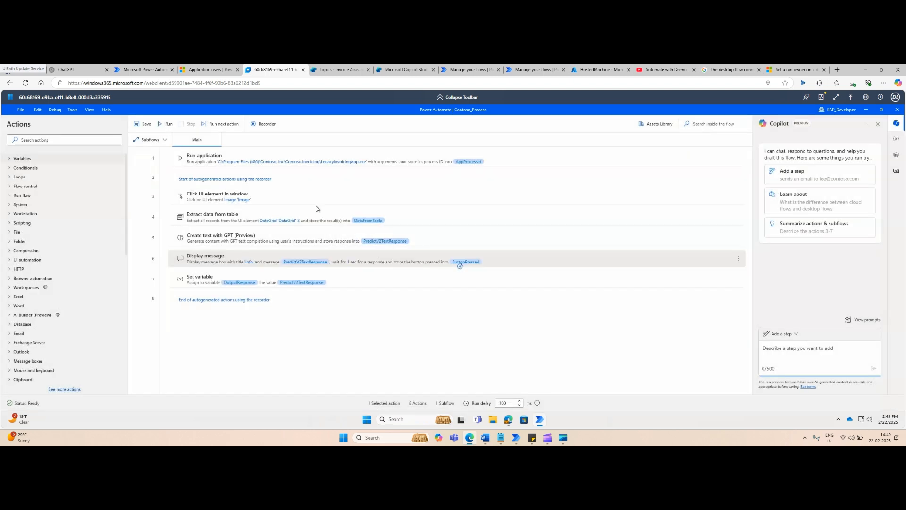
{"action": "left_click", "coordinate": [143, 123]}
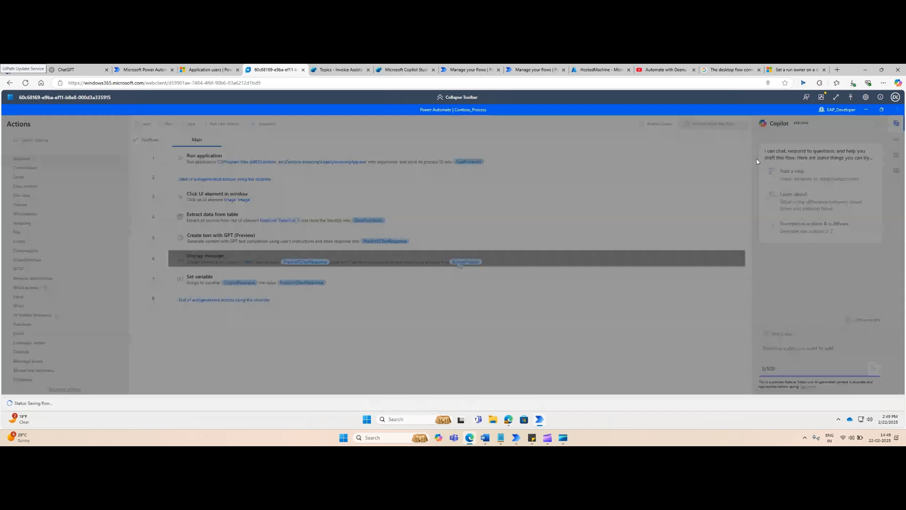
Review the Constoso Application Invoker run and its run history, and check the hosted machine's status
{"action": "left_click", "coordinate": [472, 74]}
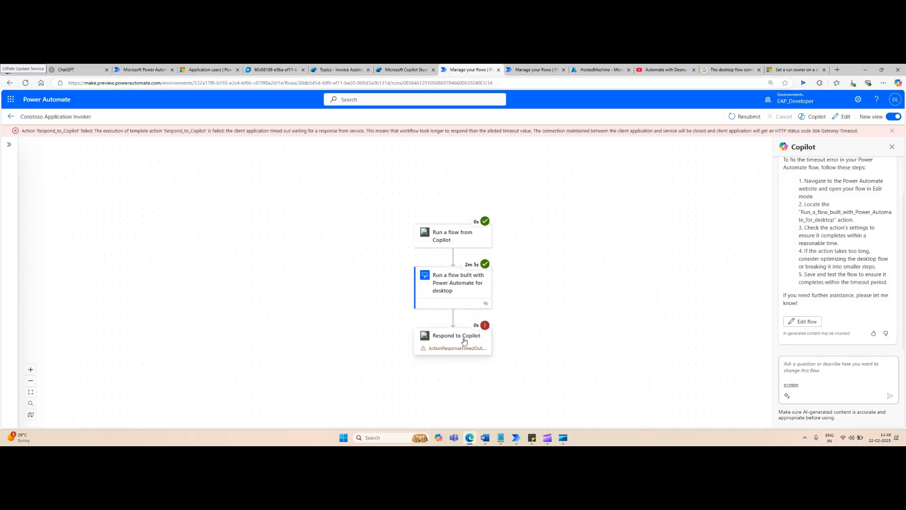
{"action": "left_click", "coordinate": [11, 116]}
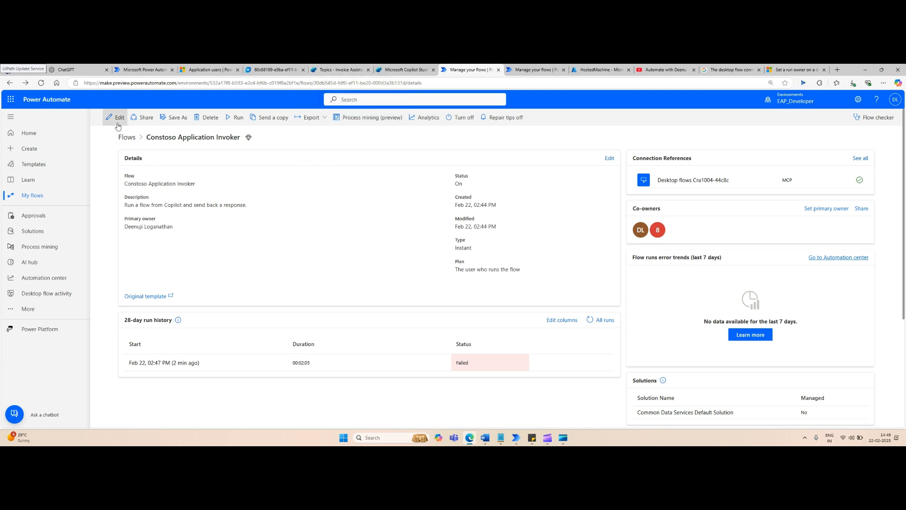
{"action": "left_click", "coordinate": [142, 69]}
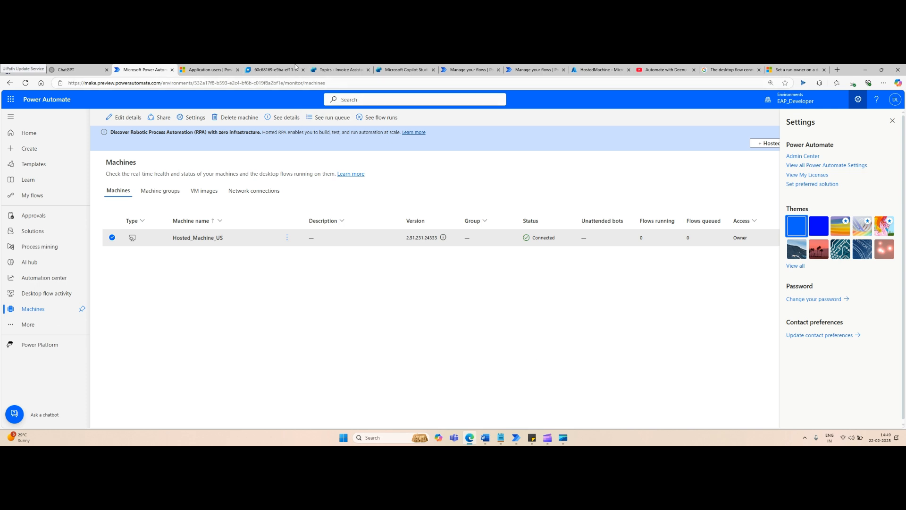
Save Contoso_Process again on the hosted machine, close its designer, and refresh the desktop flow list
{"action": "left_click", "coordinate": [279, 69]}
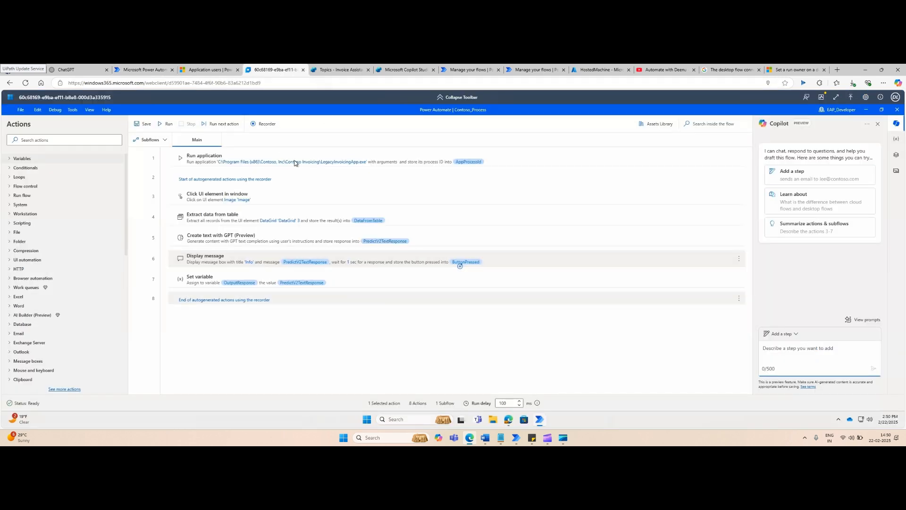
{"action": "left_click", "coordinate": [142, 124]}
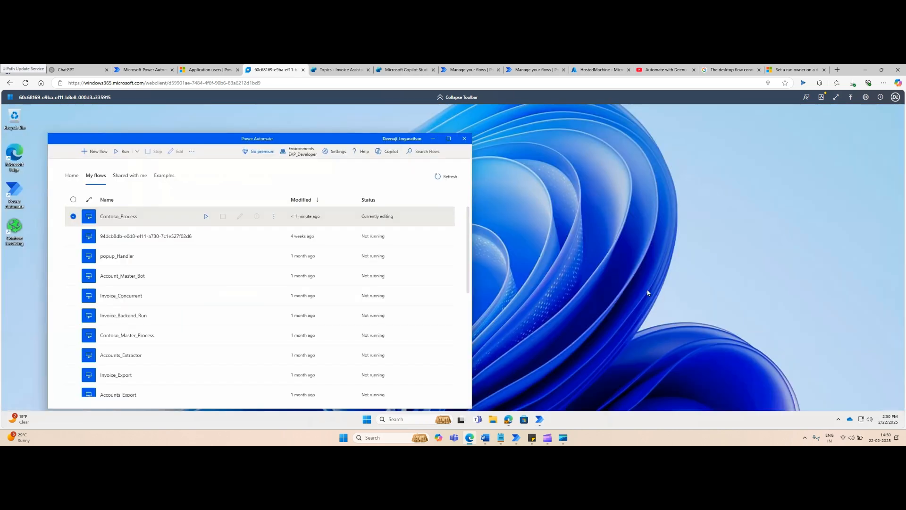
{"action": "left_click", "coordinate": [446, 176]}
Restart the Invoice Assistant test chat and send "invoice" to trigger the Invoice Tracker topic
{"action": "left_click", "coordinate": [342, 71]}
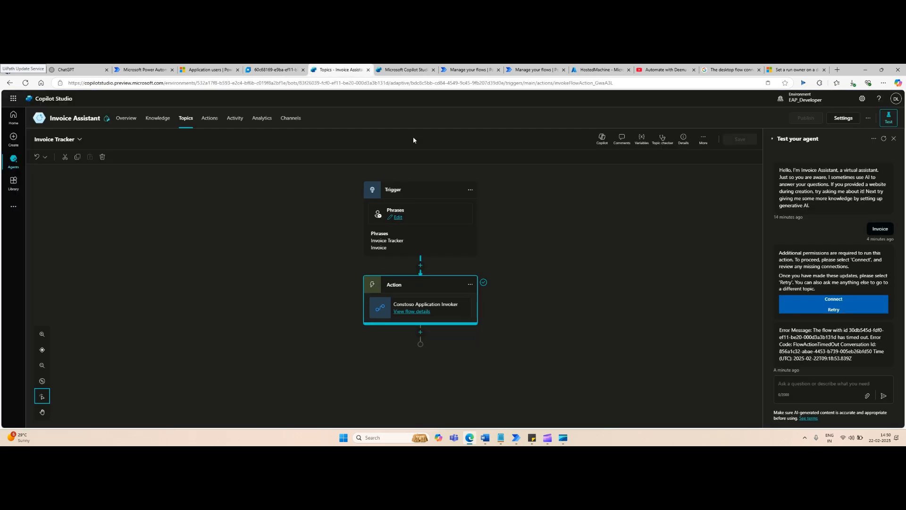
{"action": "left_click", "coordinate": [884, 138]}
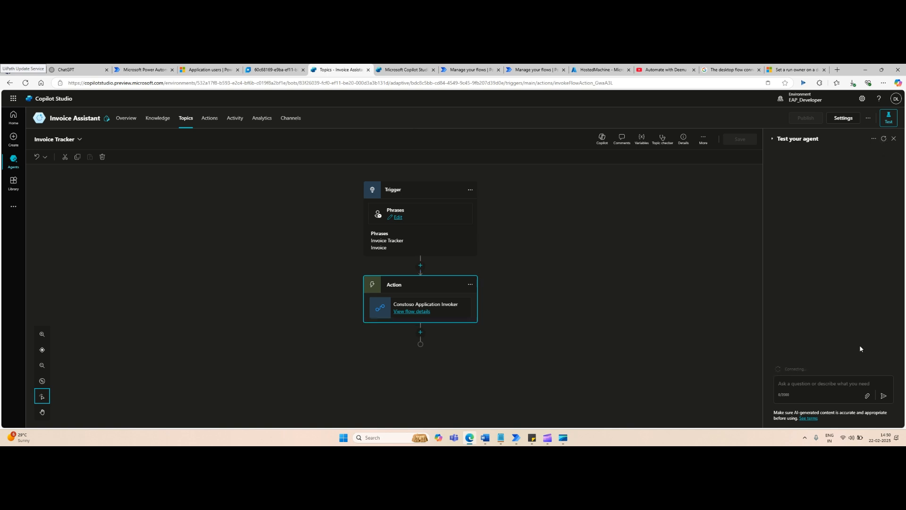
{"action": "left_click", "coordinate": [829, 385]}
{"action": "type", "text": "invoice"}
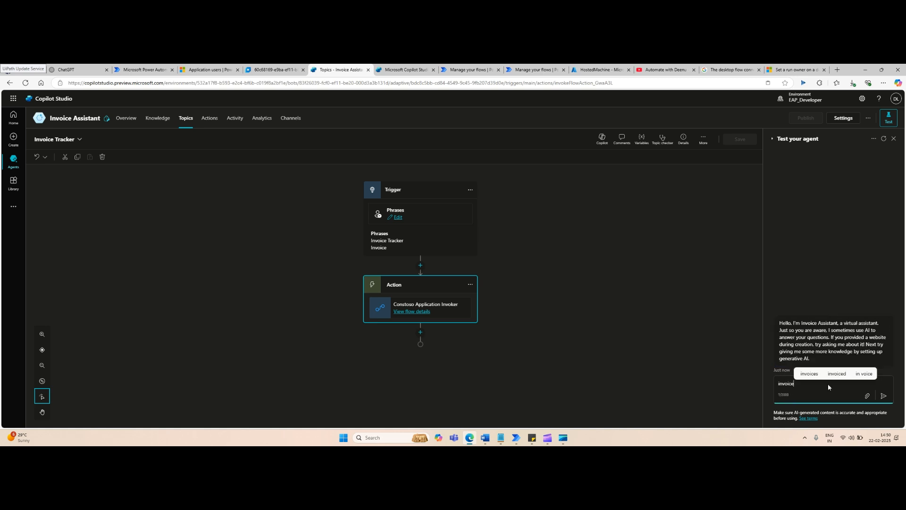
{"action": "key", "text": "Return"}
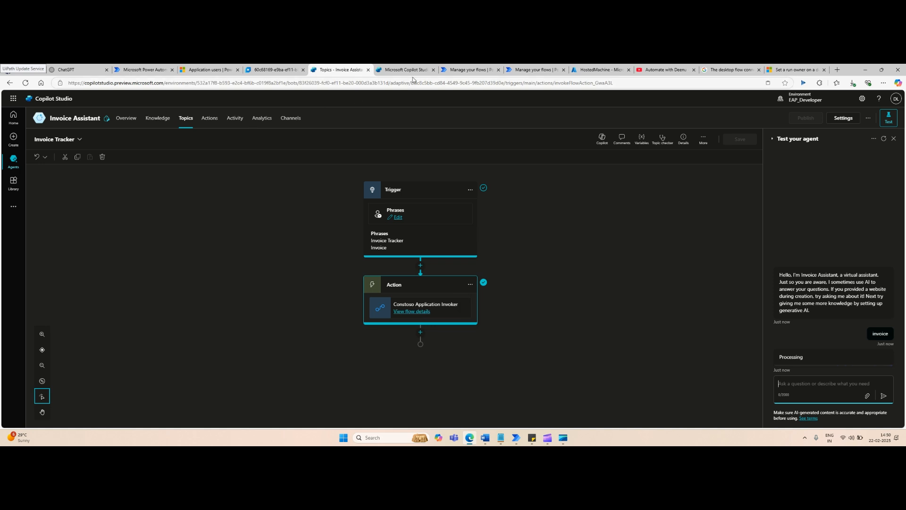
Monitor the new Constoso Application Invoker run by refreshing its run history and watching Contoso Invoicing on the hosted machine
{"action": "left_click", "coordinate": [473, 70]}
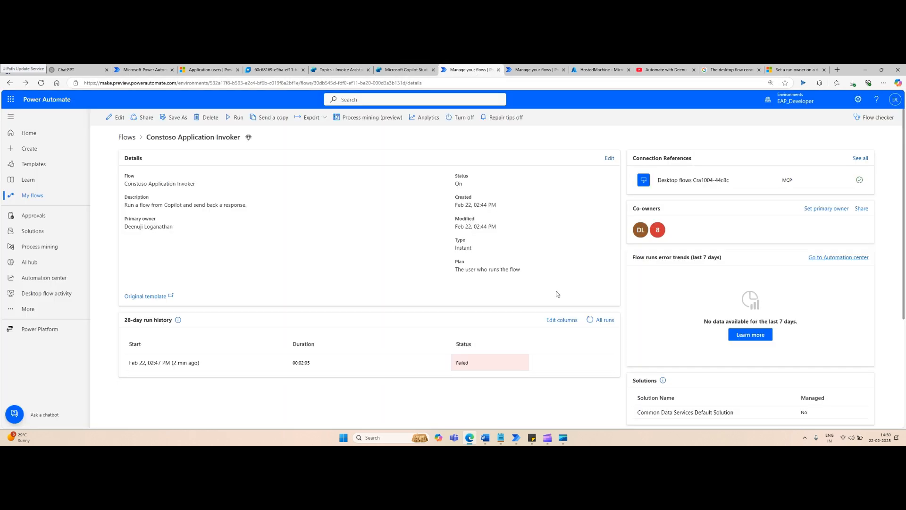
{"action": "left_click", "coordinate": [590, 320]}
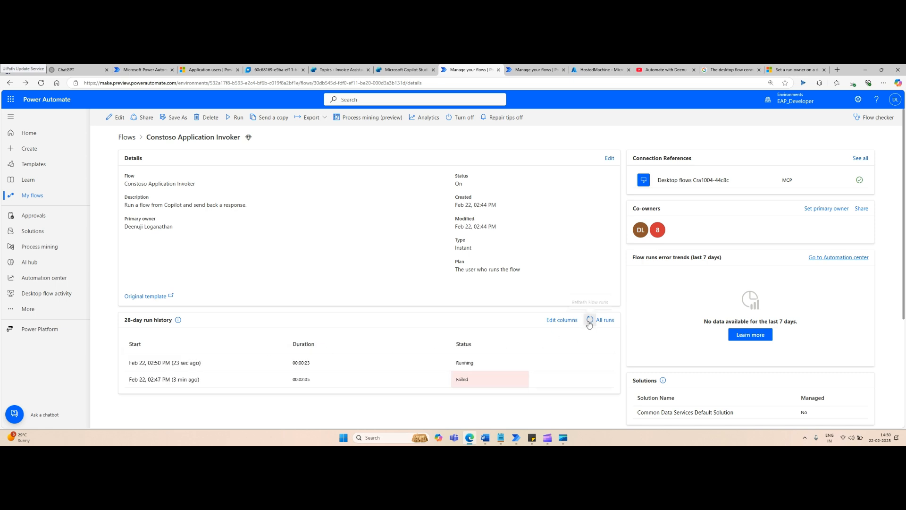
{"action": "left_click", "coordinate": [590, 320]}
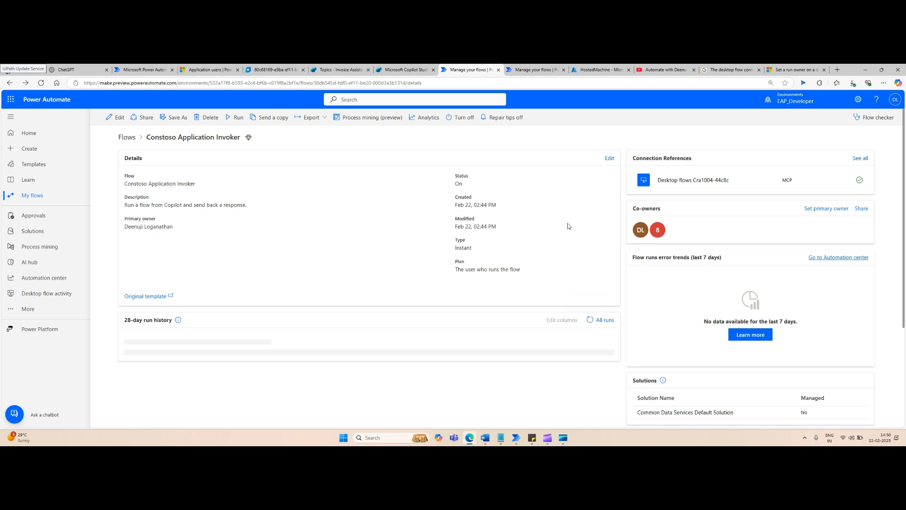
{"action": "left_click", "coordinate": [260, 70]}
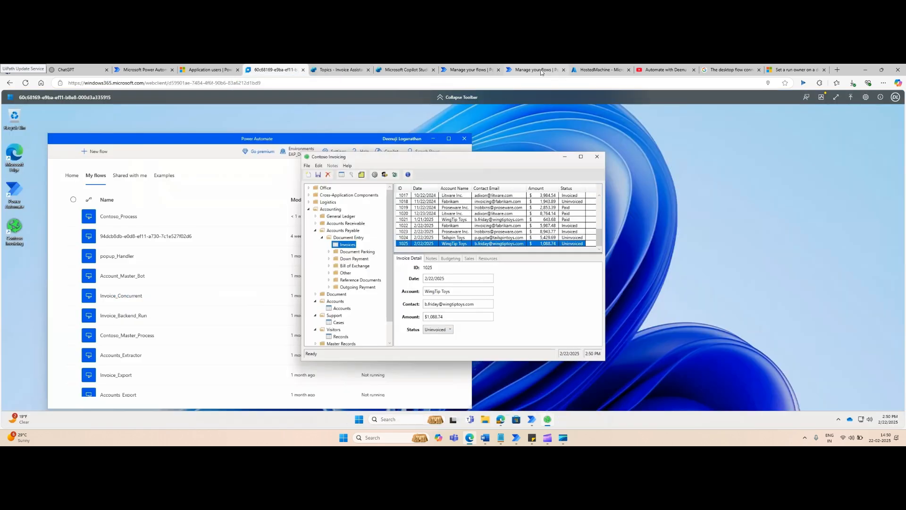
{"action": "left_click", "coordinate": [560, 72]}
{"action": "left_click", "coordinate": [467, 71]}
{"action": "left_click", "coordinate": [589, 322]}
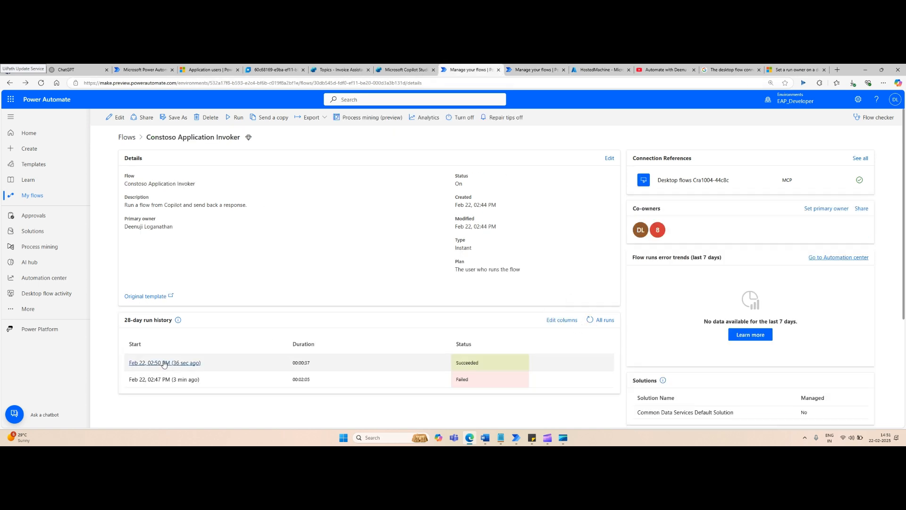
Open the latest flow run and read the OutputResponse in the desktop flow action's raw outputs
{"action": "left_click", "coordinate": [180, 367]}
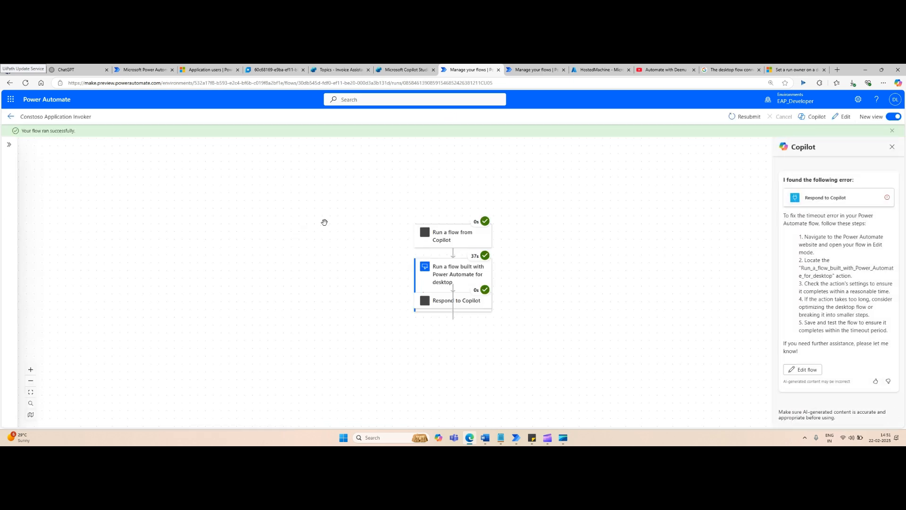
{"action": "left_click", "coordinate": [450, 285]}
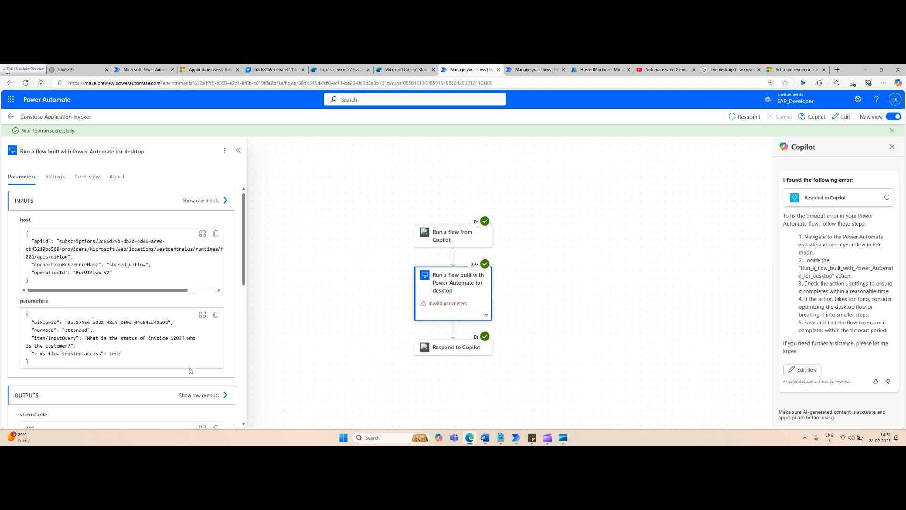
{"action": "scroll", "coordinate": [127, 391], "scroll_direction": "down", "scroll_amount": 5}
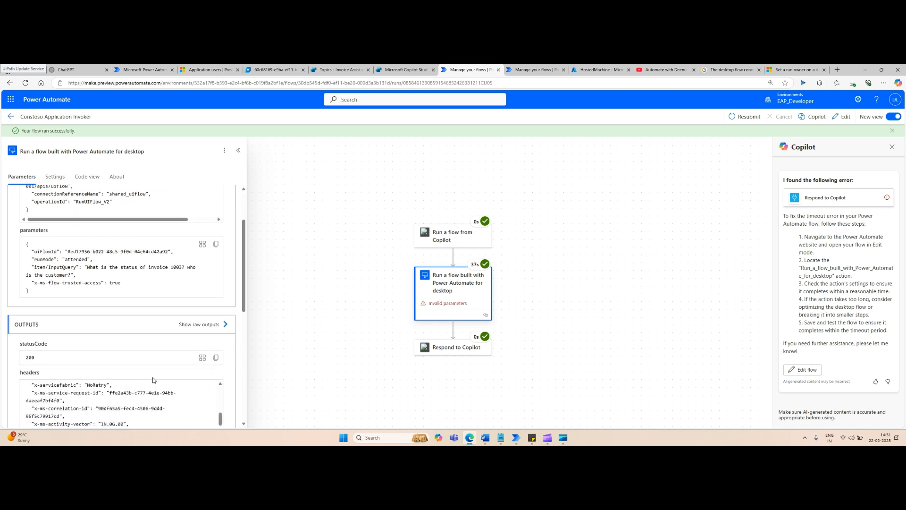
{"action": "left_click", "coordinate": [221, 324]}
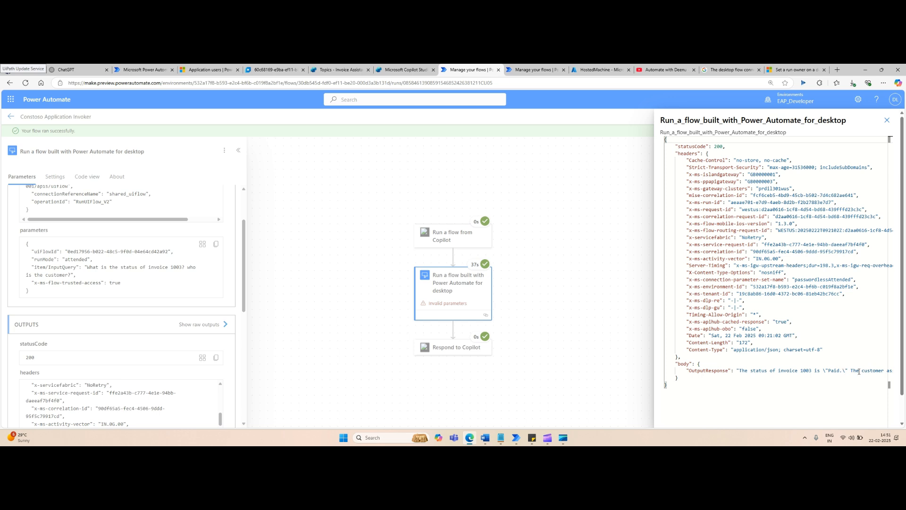
{"action": "left_click_drag", "start_coordinate": [859, 372], "coordinate": [893, 375]}
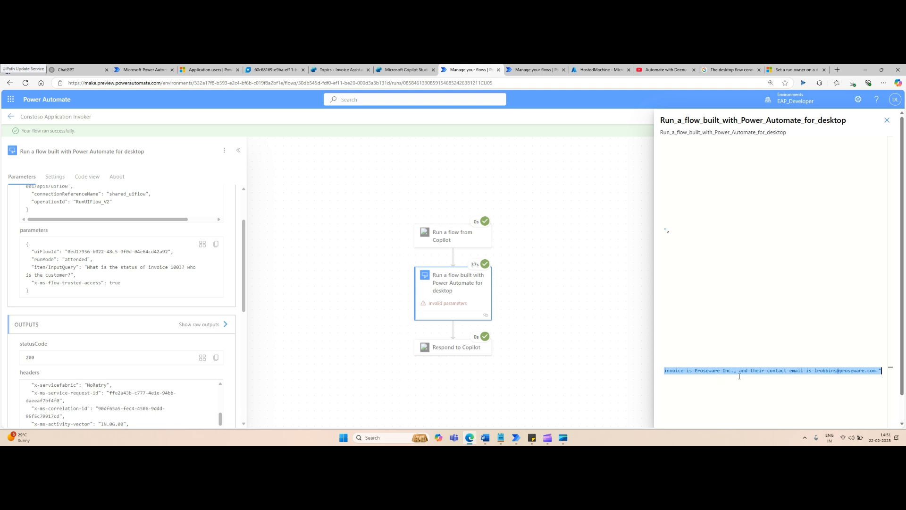
{"action": "double_click", "coordinate": [876, 370]}
{"action": "left_click", "coordinate": [888, 120]}
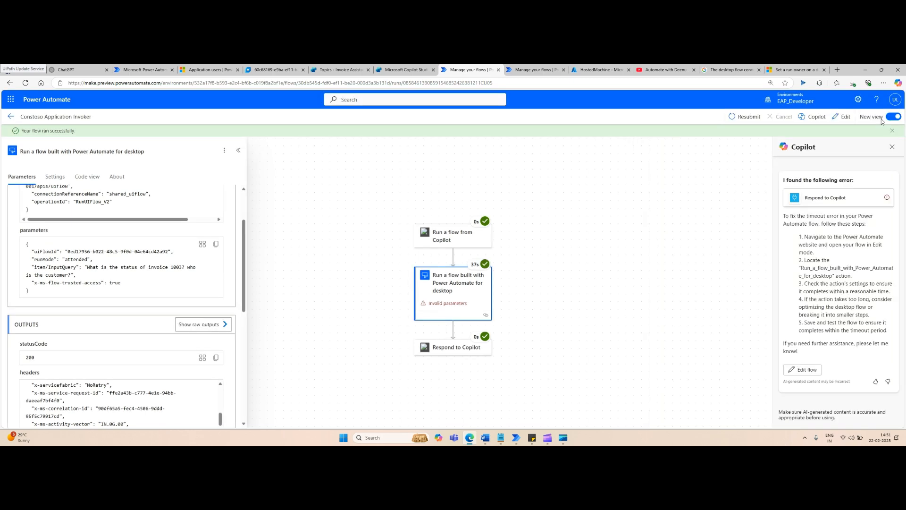
Edit the Constoso Application Invoker flow and add a text input named InputQuery to the Run a flow from Copilot trigger
{"action": "left_click", "coordinate": [841, 117]}
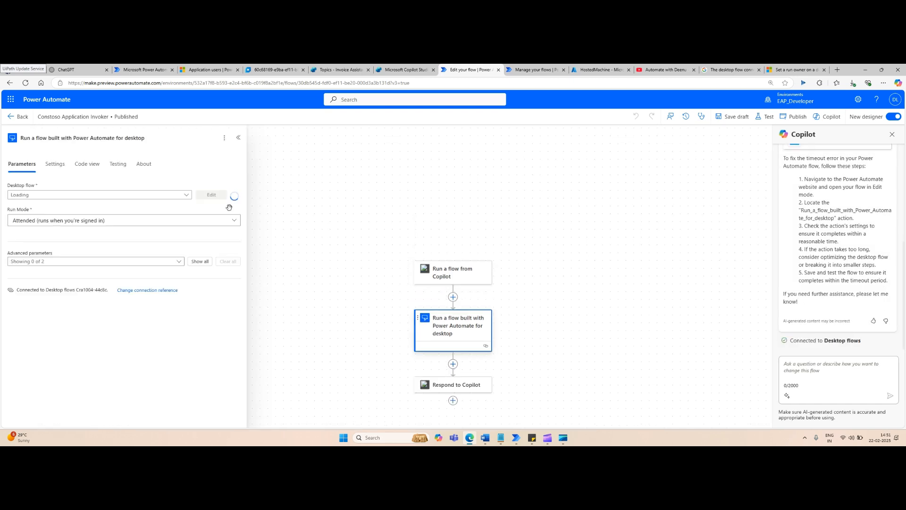
{"action": "left_click", "coordinate": [475, 279]}
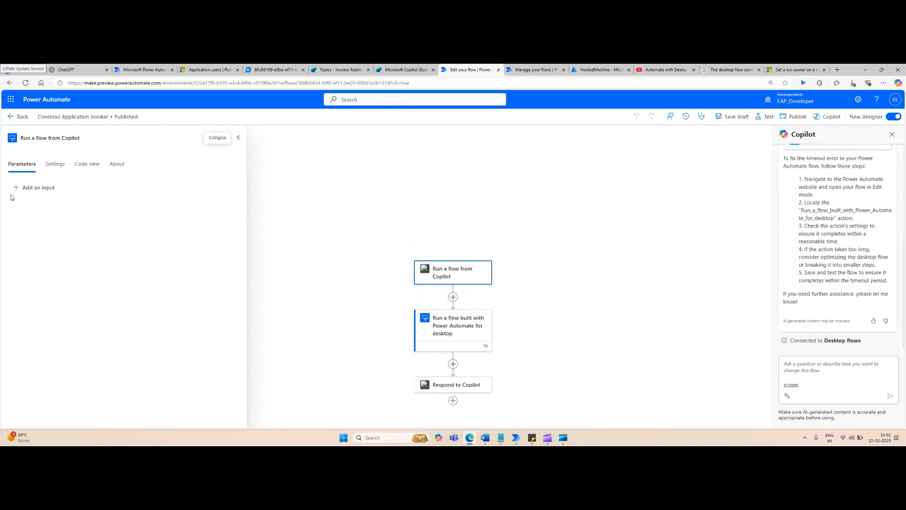
{"action": "left_click", "coordinate": [35, 187]}
{"action": "left_click", "coordinate": [24, 210]}
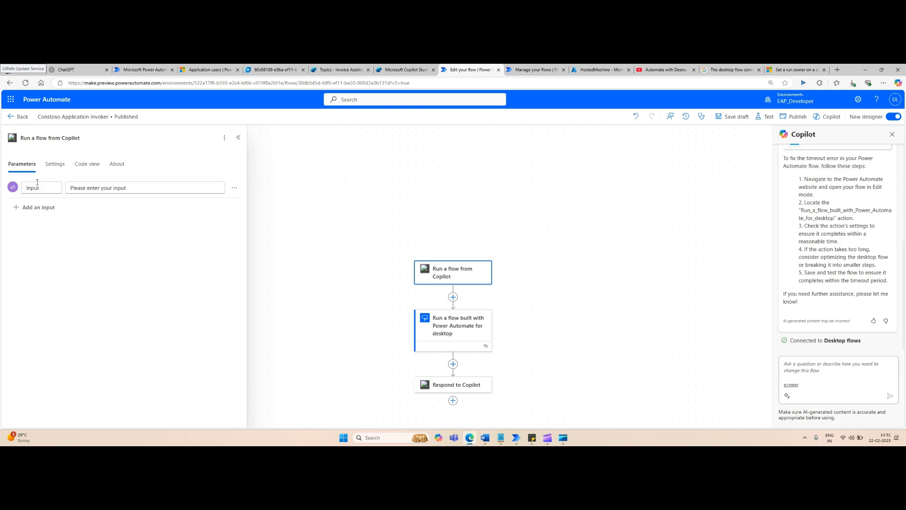
{"action": "left_click_drag", "start_coordinate": [43, 190], "coordinate": [26, 188]}
{"action": "key", "text": "Right"}
{"action": "type", "text": "Query"}
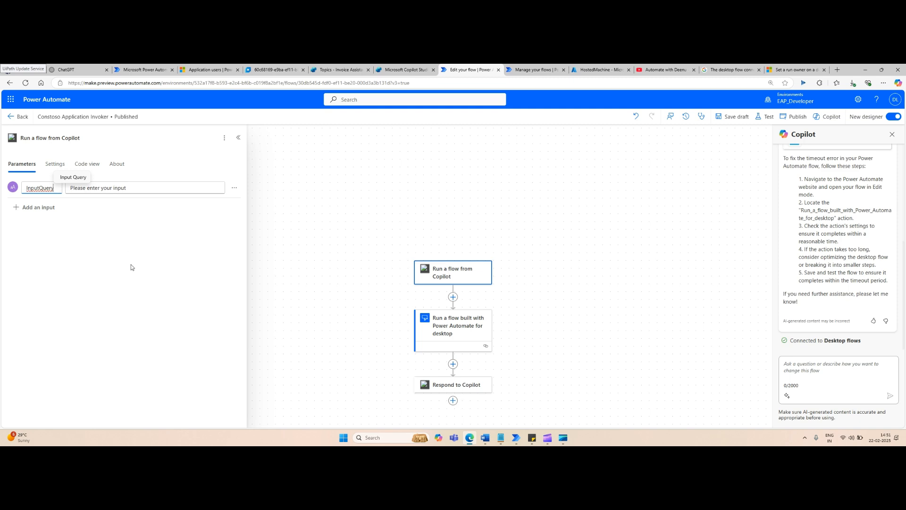
{"action": "left_click", "coordinate": [32, 214]}
Add a text output named InvoiceStatus to the Respond to Copilot action
{"action": "left_click", "coordinate": [450, 389]}
{"action": "left_click", "coordinate": [59, 187]}
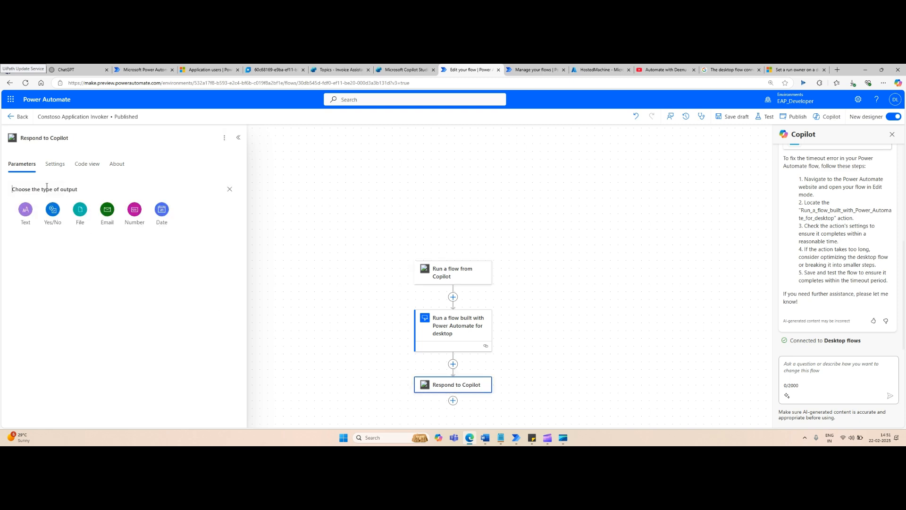
{"action": "left_click", "coordinate": [26, 210]}
{"action": "left_click", "coordinate": [49, 189]}
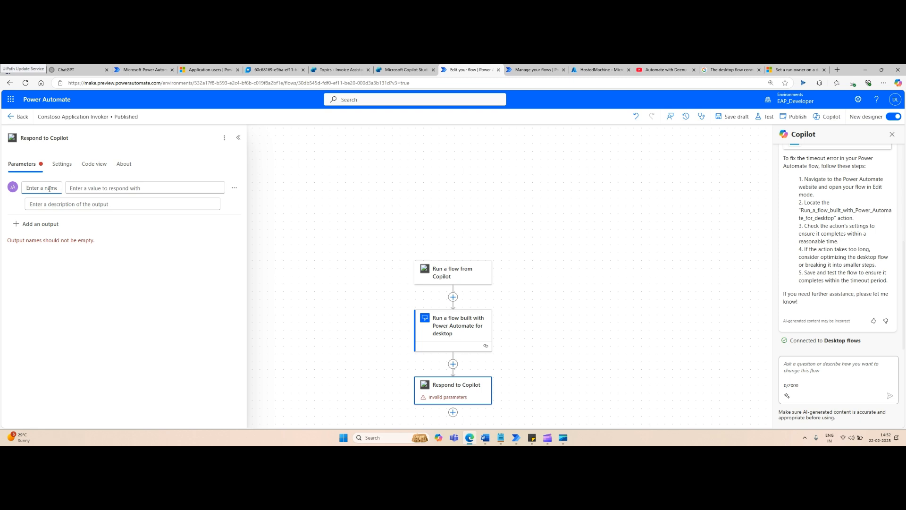
{"action": "type", "text": "InvoiceStatus"}
Set the InvoiceStatus value to the desktop flow action's Body and save the draft
{"action": "left_click", "coordinate": [104, 188]}
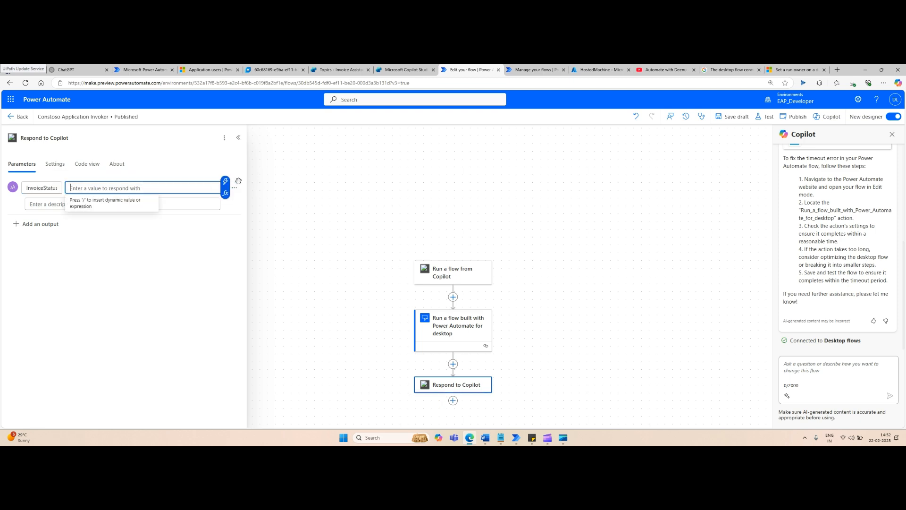
{"action": "left_click", "coordinate": [228, 185]}
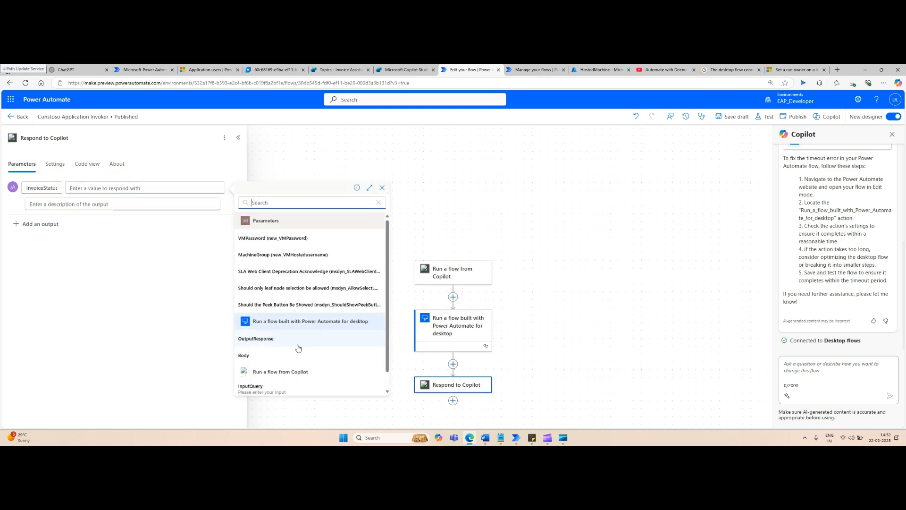
{"action": "scroll", "coordinate": [285, 348], "scroll_direction": "down", "scroll_amount": 1}
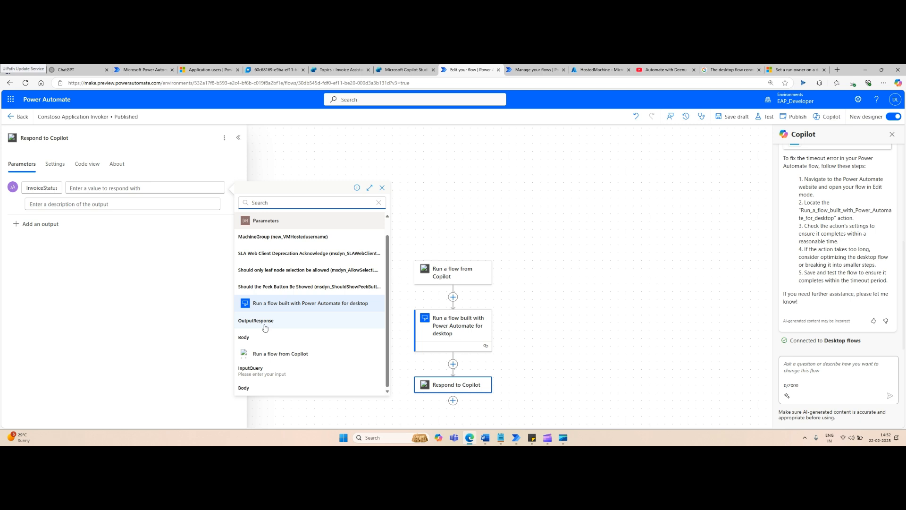
{"action": "left_click", "coordinate": [263, 338]}
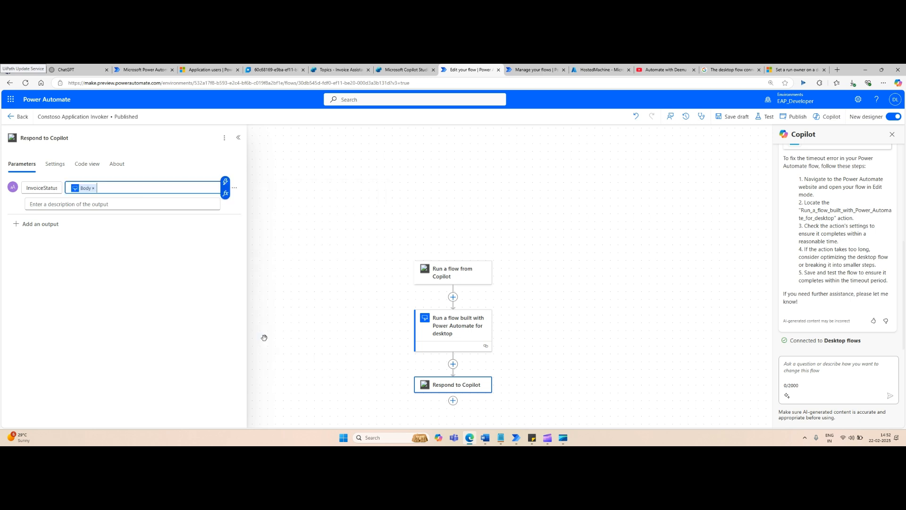
{"action": "left_click", "coordinate": [737, 118]}
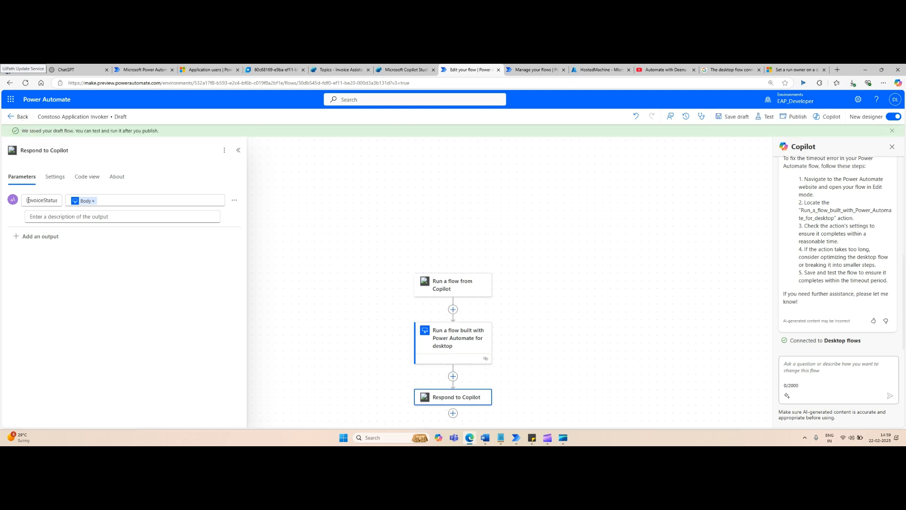
Return to the flow's details, open the succeeded 02:50 PM run, and examine the raw outputs of Respond to Copilot
{"action": "left_click_drag", "start_coordinate": [28, 200], "coordinate": [53, 199]}
{"action": "left_click", "coordinate": [17, 117]}
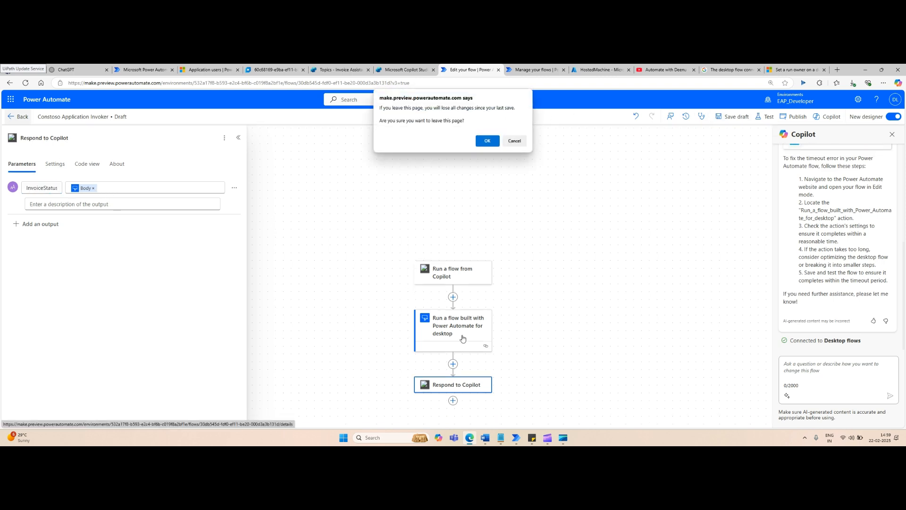
{"action": "left_click", "coordinate": [514, 141]}
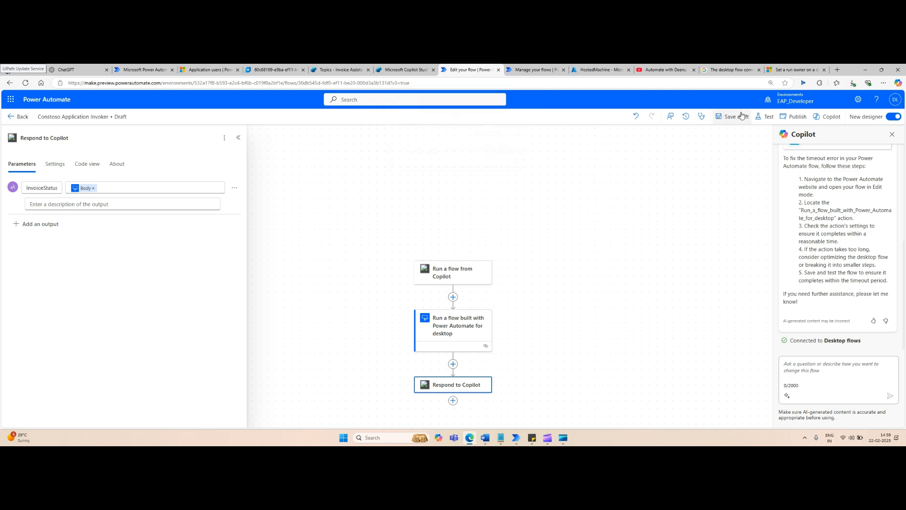
{"action": "left_click", "coordinate": [15, 121]}
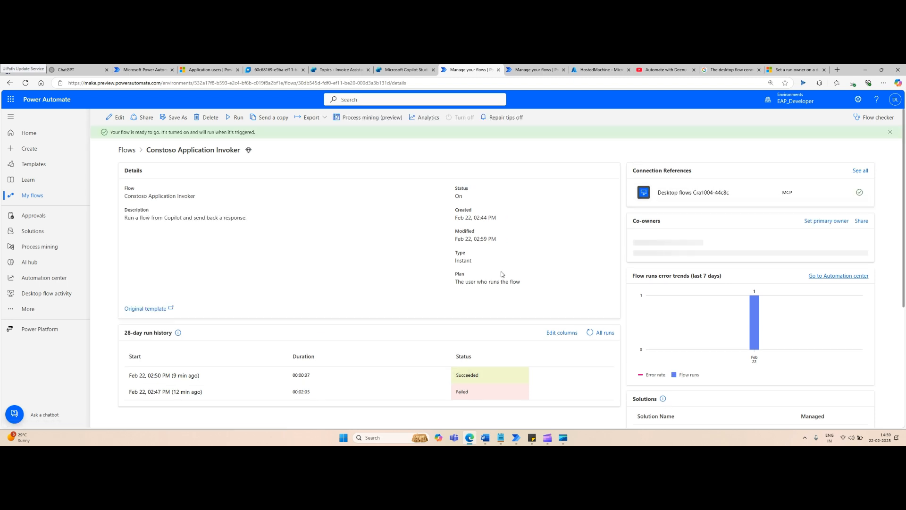
{"action": "left_click", "coordinate": [178, 375]}
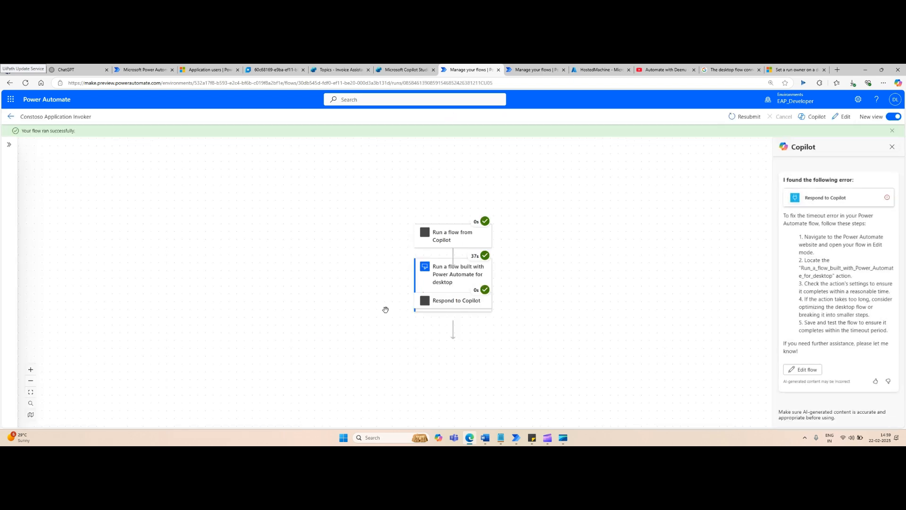
{"action": "left_click", "coordinate": [454, 348]}
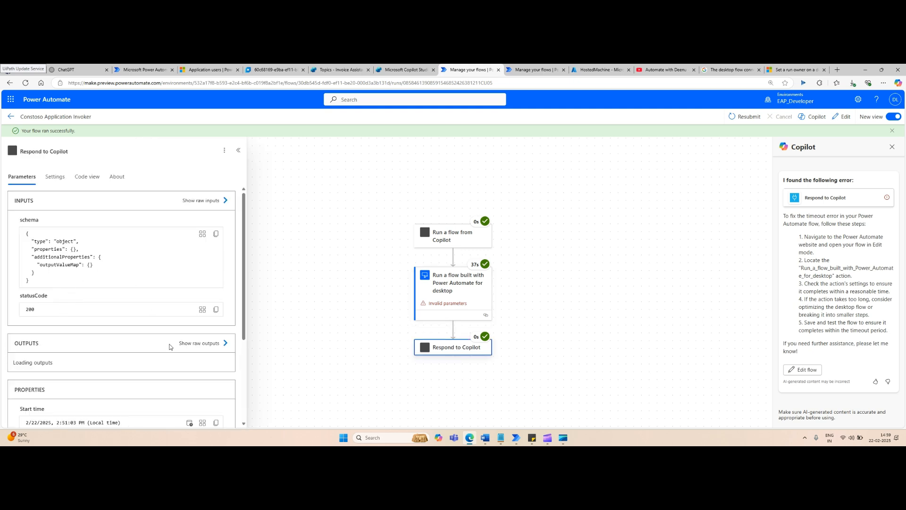
{"action": "left_click", "coordinate": [214, 344]}
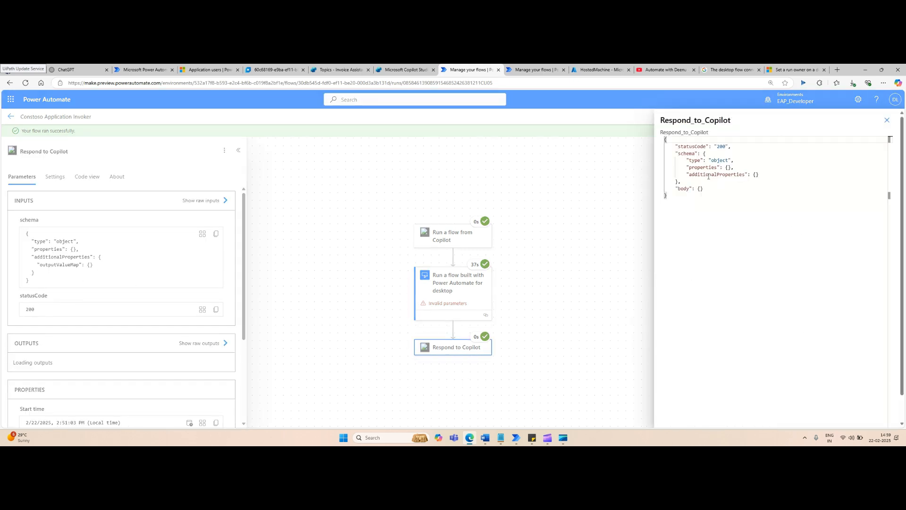
{"action": "left_click", "coordinate": [887, 120]}
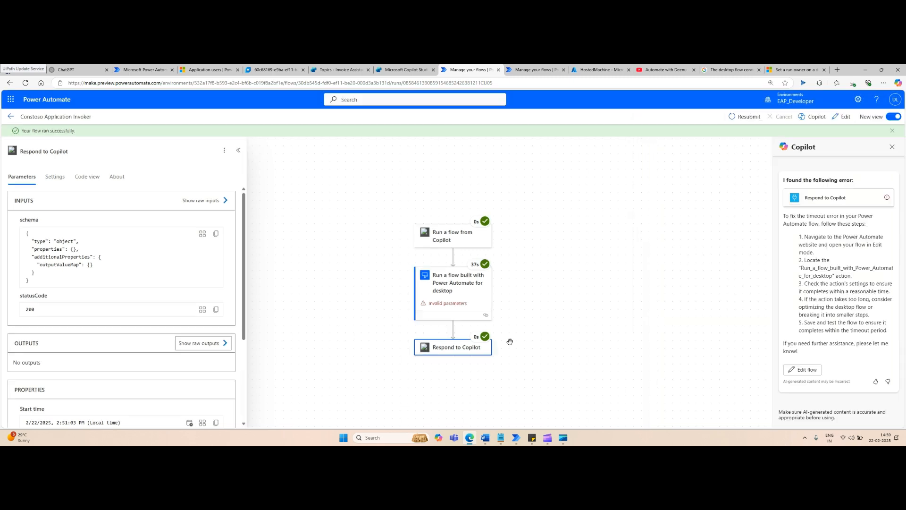
{"action": "left_click", "coordinate": [211, 345]}
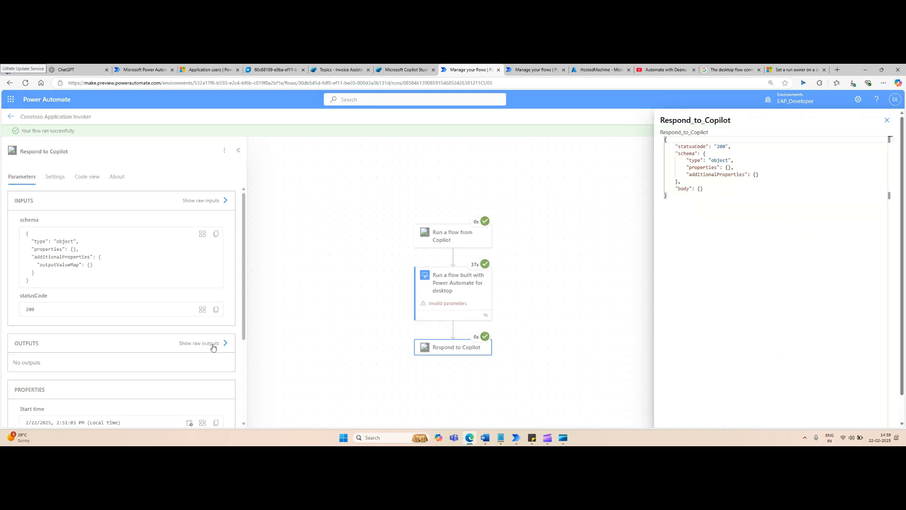
{"action": "left_click", "coordinate": [887, 120]}
Examine the OutputResponse entry in the raw outputs of the run's desktop flow action
{"action": "left_click", "coordinate": [476, 279]}
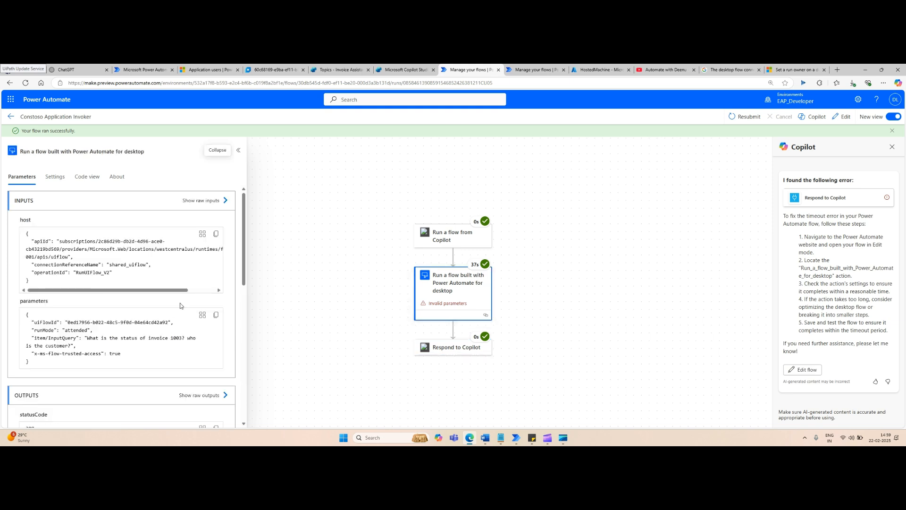
{"action": "scroll", "coordinate": [178, 361], "scroll_direction": "down", "scroll_amount": 2}
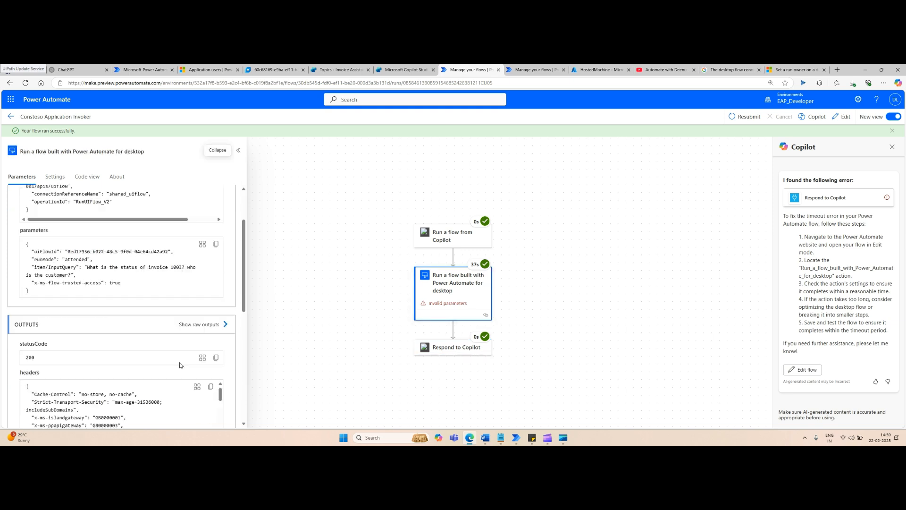
{"action": "left_click", "coordinate": [211, 326]}
{"action": "double_click", "coordinate": [707, 371]}
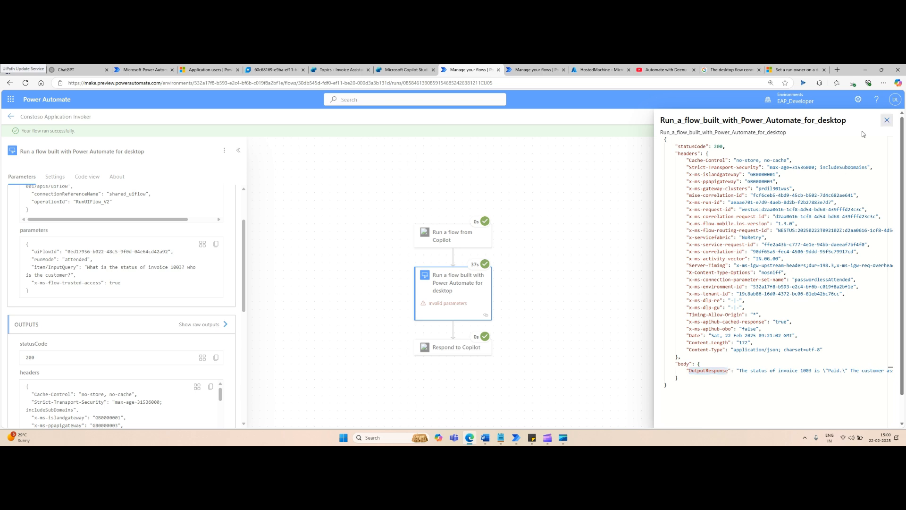
{"action": "left_click", "coordinate": [887, 120]}
Reopen the flow for editing and replace the InvoiceStatus value in Respond to Copilot with the desktop flow's OutputResponse
{"action": "left_click", "coordinate": [842, 118]}
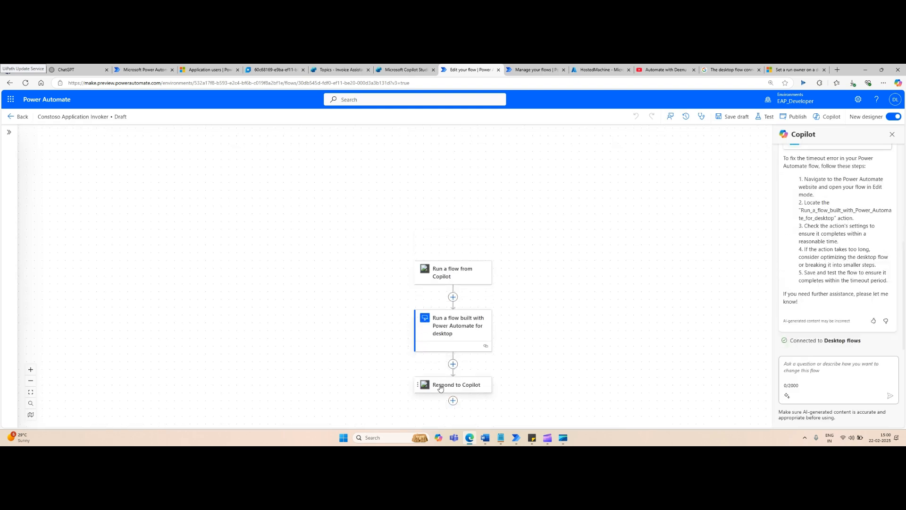
{"action": "left_click", "coordinate": [438, 385]}
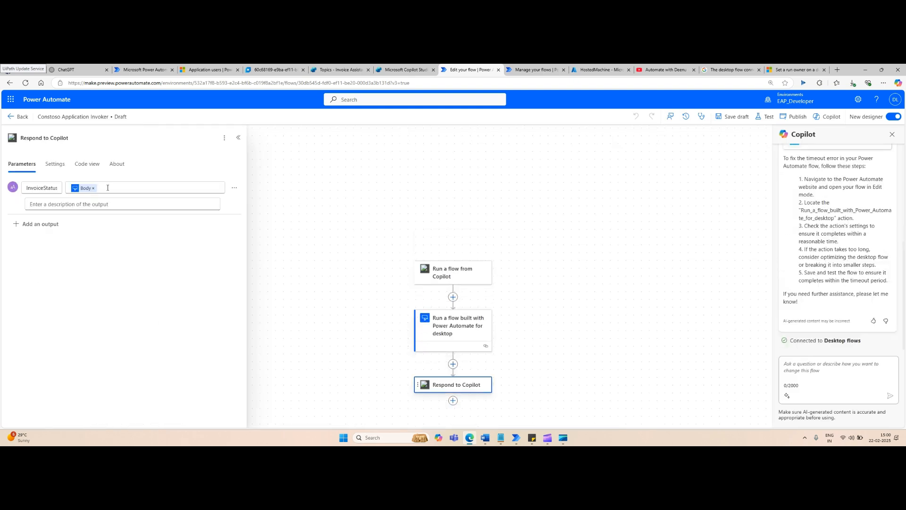
{"action": "left_click", "coordinate": [129, 190]}
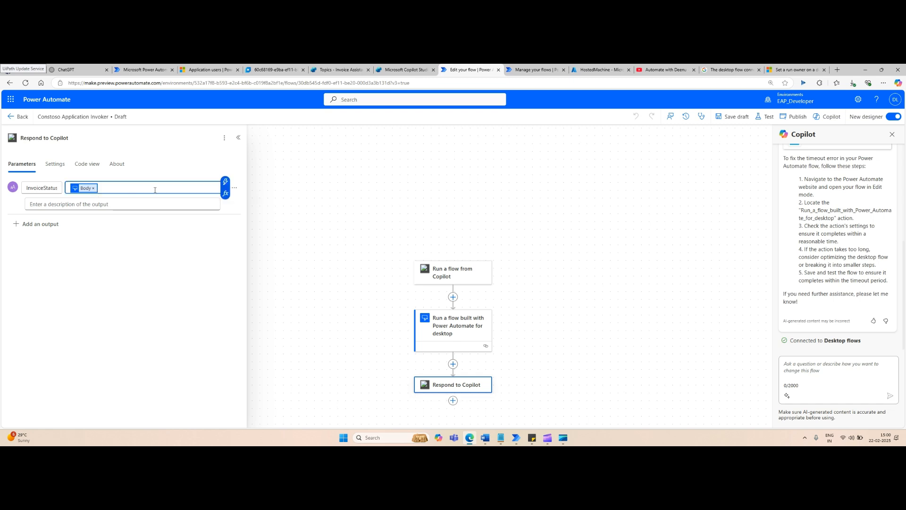
{"action": "key", "text": "BackSpace"}
{"action": "key", "text": "BackSpace"}
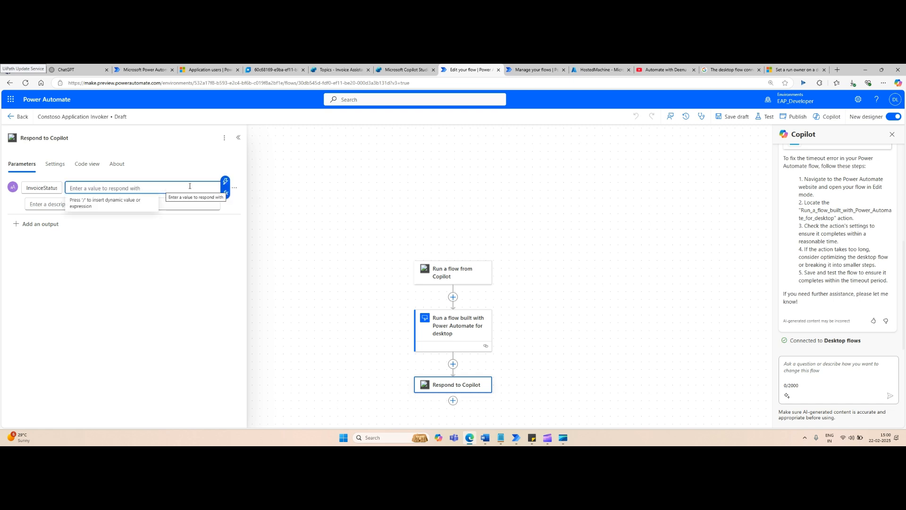
{"action": "left_click", "coordinate": [229, 183]}
{"action": "left_click", "coordinate": [175, 187]}
{"action": "left_click", "coordinate": [225, 185]}
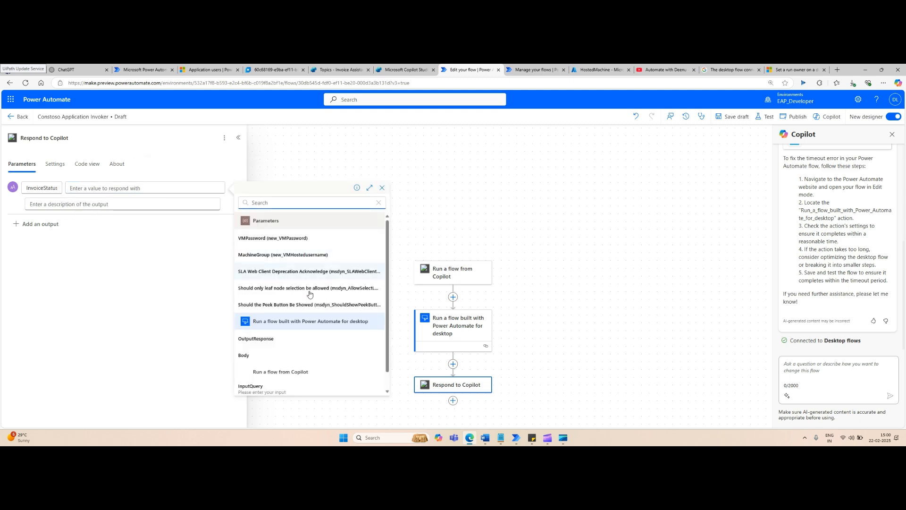
{"action": "left_click", "coordinate": [256, 339]}
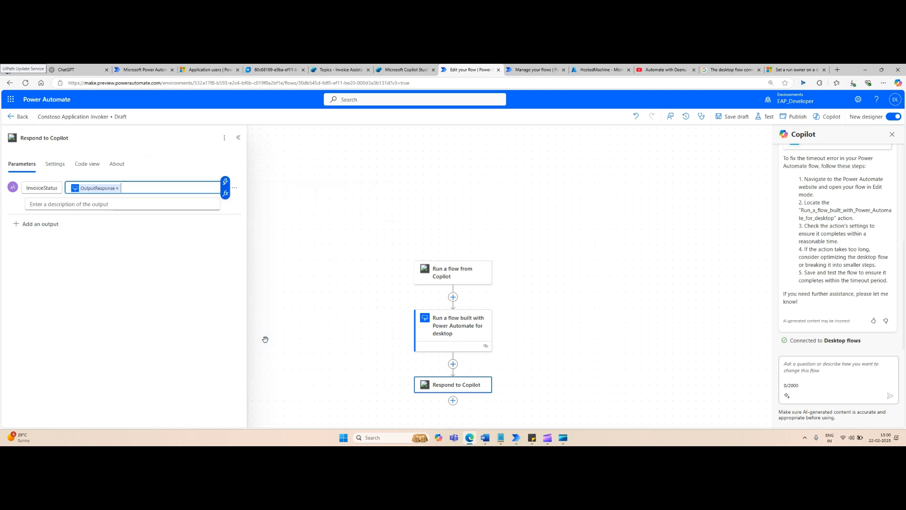
Describe the InvoiceStatus output as "This is the response for user query on the invoice status"
{"action": "left_click", "coordinate": [98, 206]}
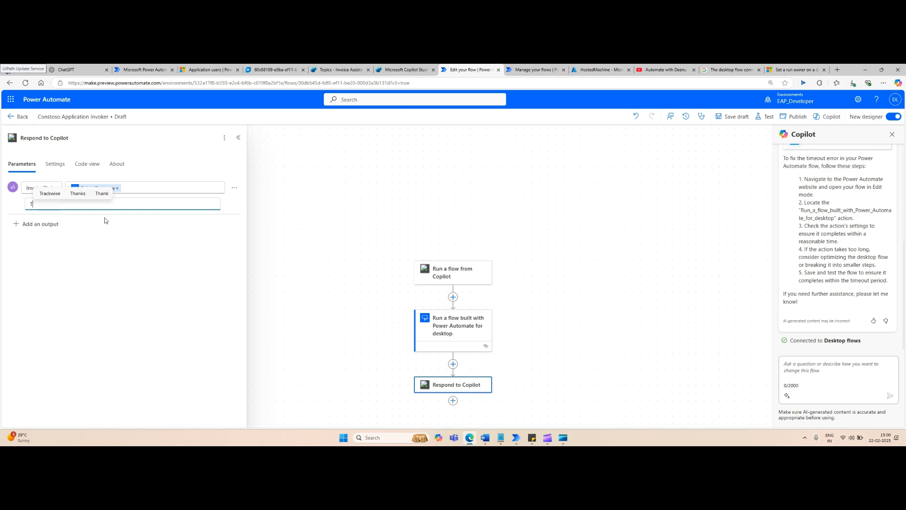
{"action": "type", "text": "This is t"}
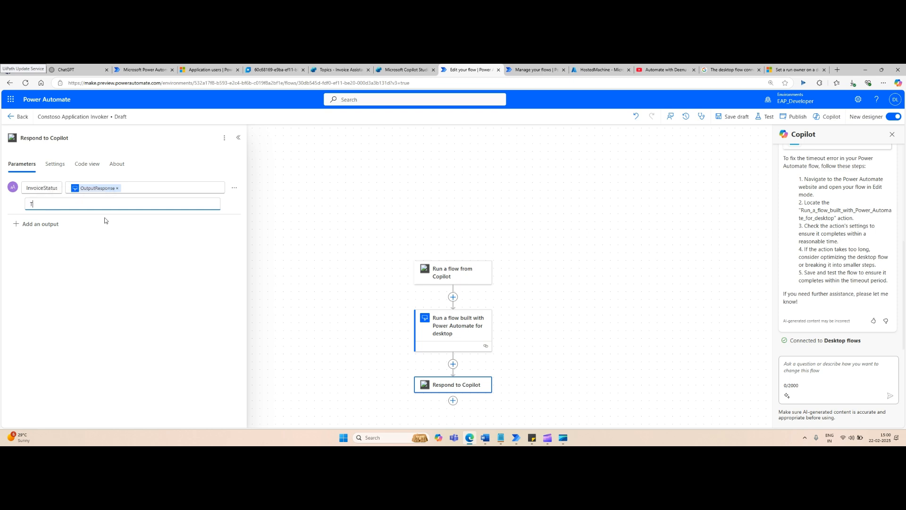
{"action": "type", "text": "he statu"}
{"action": "key", "text": "BackSpace"}
{"action": "key", "text": "BackSpace"}
{"action": "key", "text": "BackSpace"}
{"action": "type", "text": "response for us"}
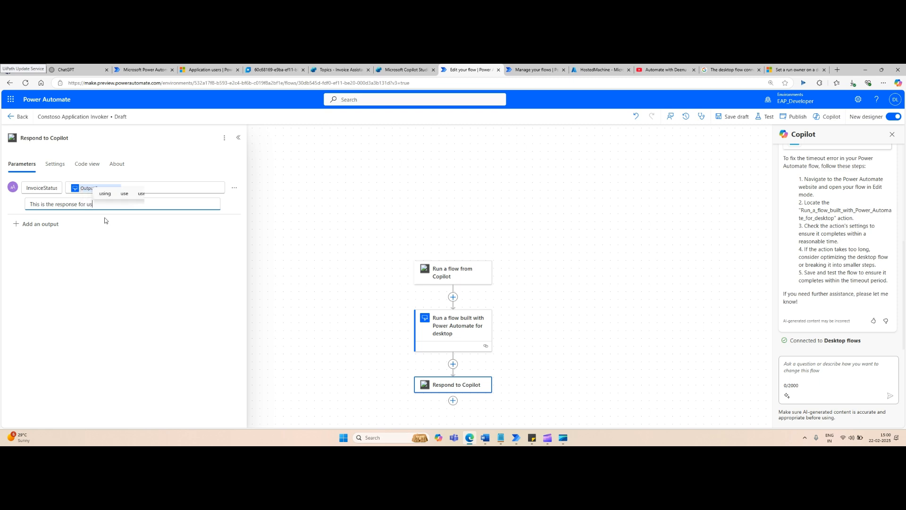
{"action": "type", "text": "er query o"}
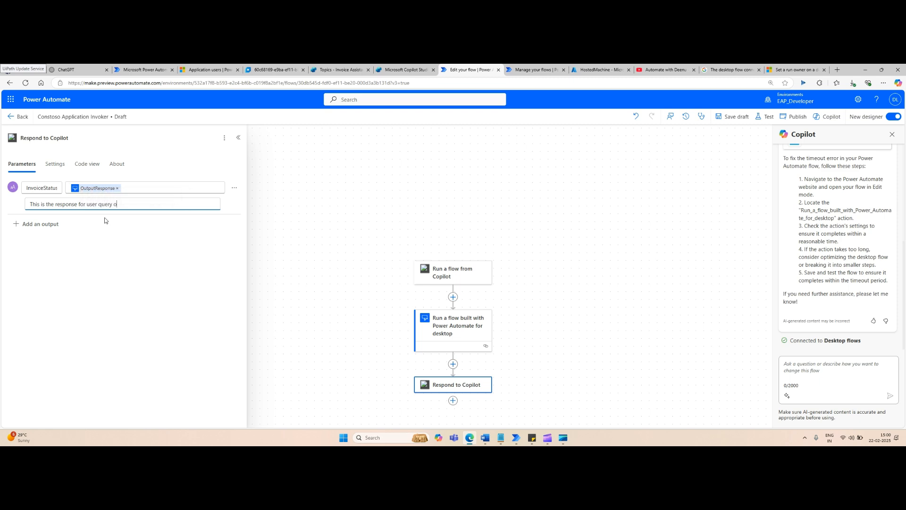
{"action": "type", "text": "n the invoice status"}
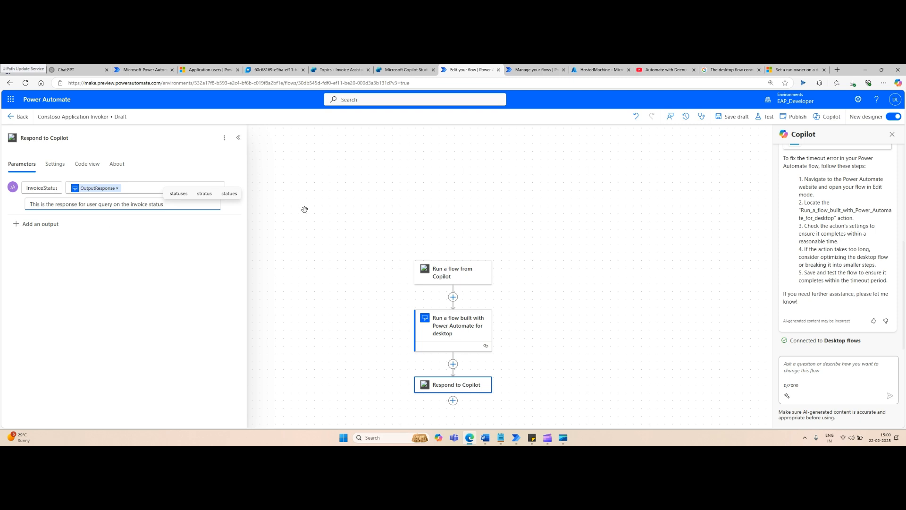
Save the draft of the Constoso Application Invoker flow and publish it
{"action": "left_click", "coordinate": [337, 209]}
{"action": "left_click", "coordinate": [736, 119]}
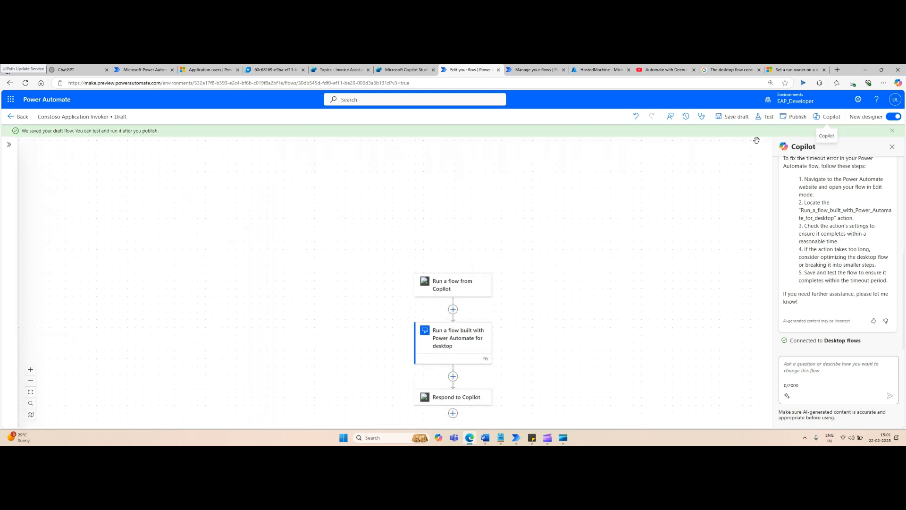
{"action": "left_click", "coordinate": [794, 117]}
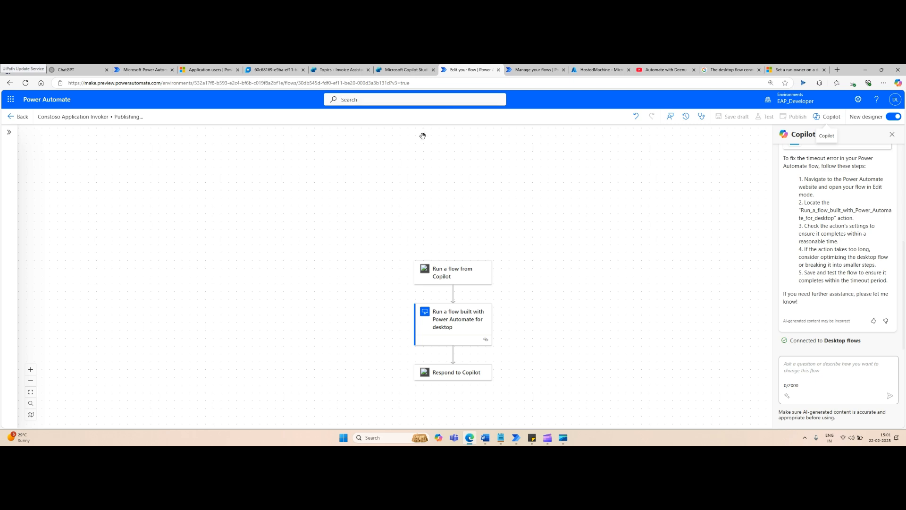
Switch to the Invoice Tracker topic in Copilot Studio and refresh its Constoso Application Invoker action
{"action": "left_click", "coordinate": [396, 72]}
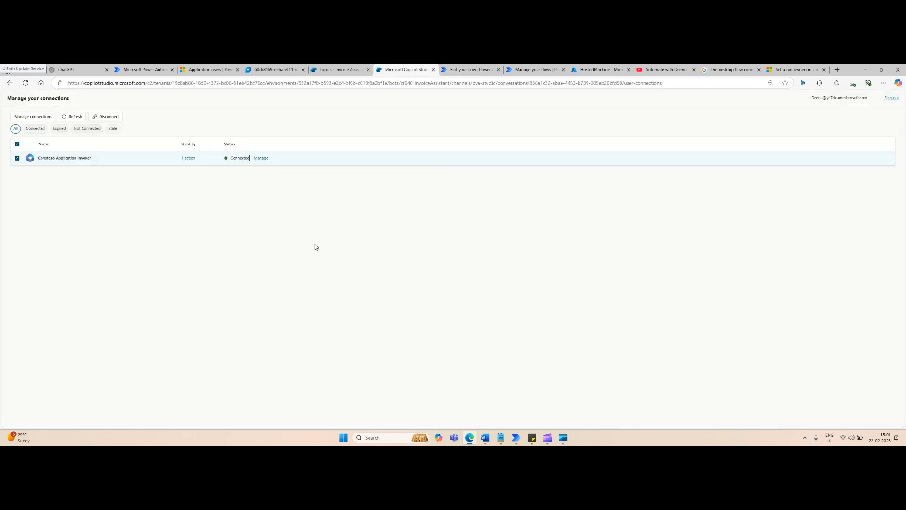
{"action": "left_click", "coordinate": [334, 75]}
{"action": "left_click", "coordinate": [470, 284]}
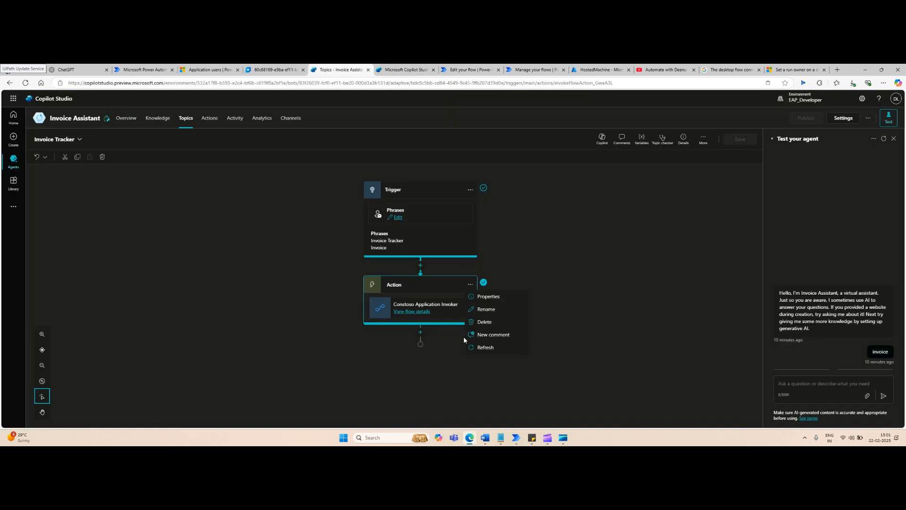
{"action": "left_click", "coordinate": [486, 347]}
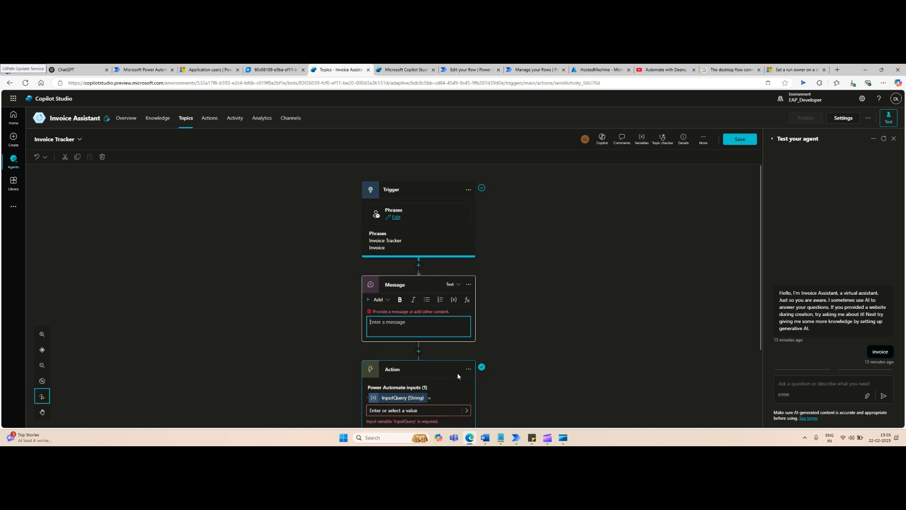
Set the action's InputQuery input to the system variable LastMessage.Text
{"action": "scroll", "coordinate": [458, 376], "scroll_direction": "down", "scroll_amount": 2}
{"action": "left_click", "coordinate": [427, 340]}
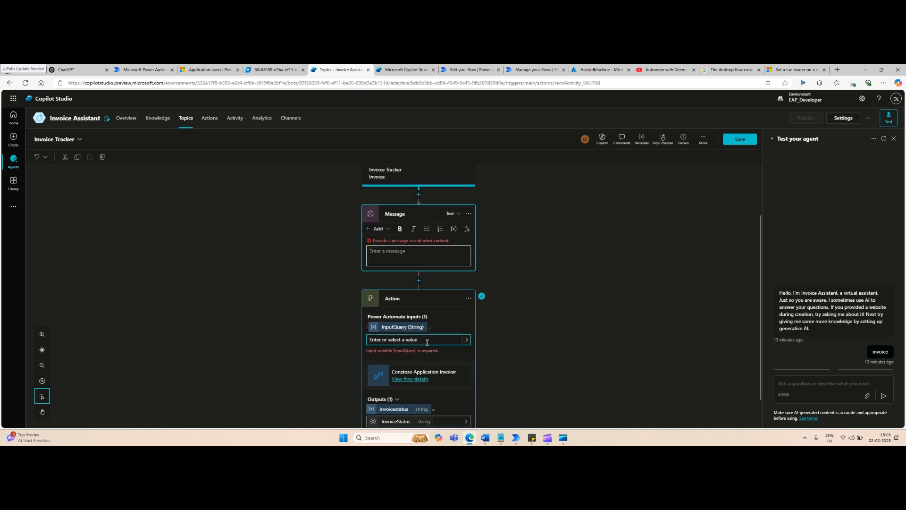
{"action": "left_click", "coordinate": [465, 340]}
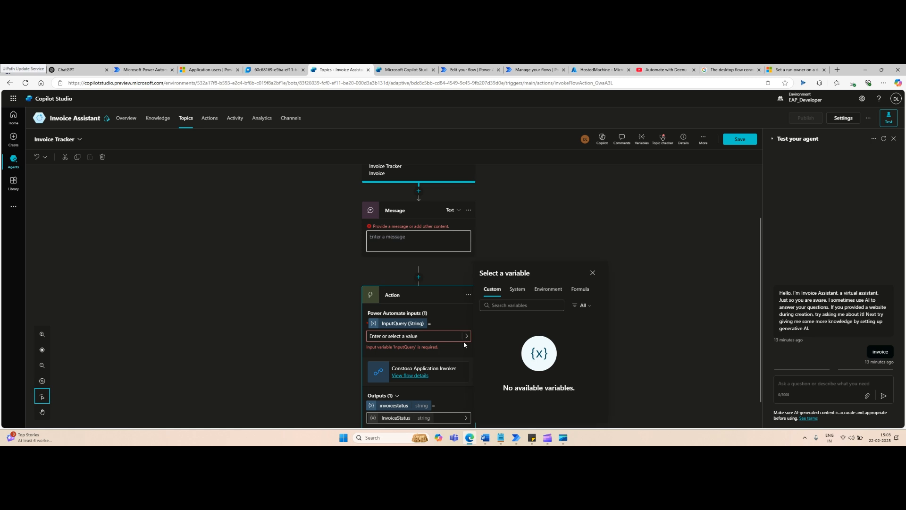
{"action": "left_click", "coordinate": [518, 289]}
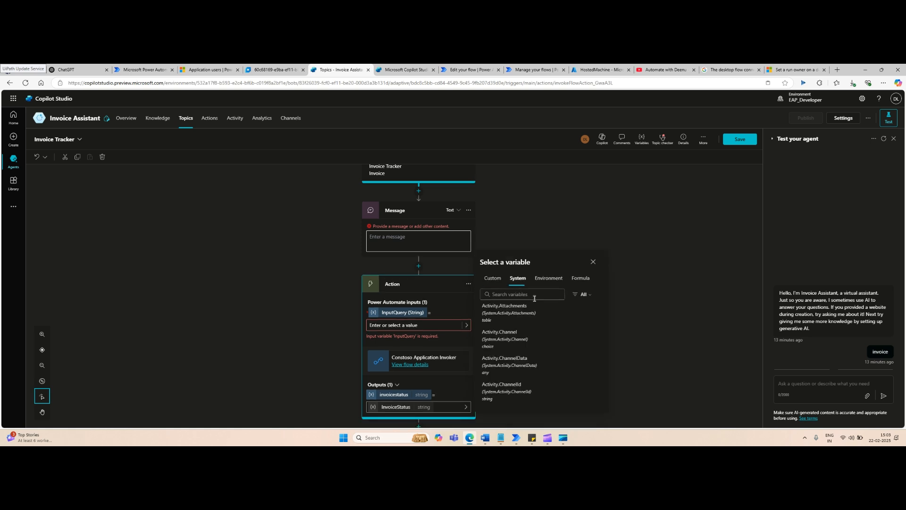
{"action": "scroll", "coordinate": [527, 332], "scroll_direction": "down", "scroll_amount": 5}
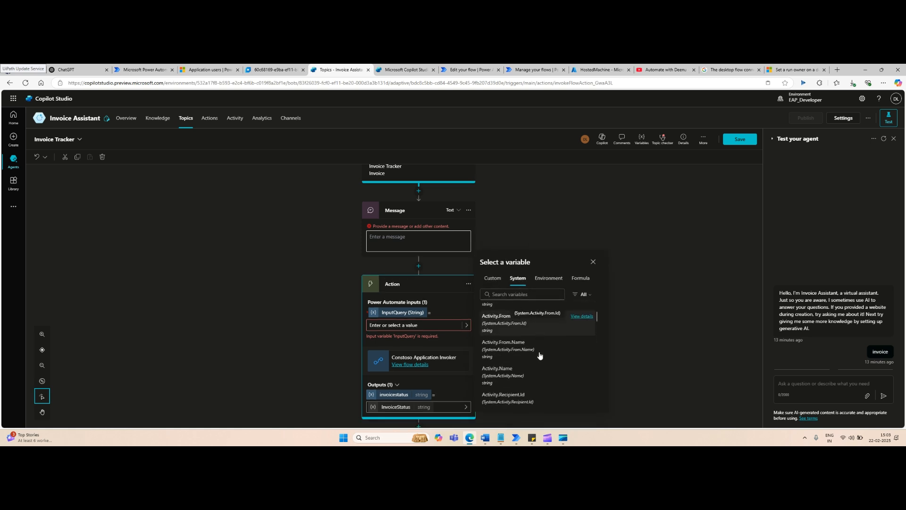
{"action": "scroll", "coordinate": [540, 355], "scroll_direction": "down", "scroll_amount": 5}
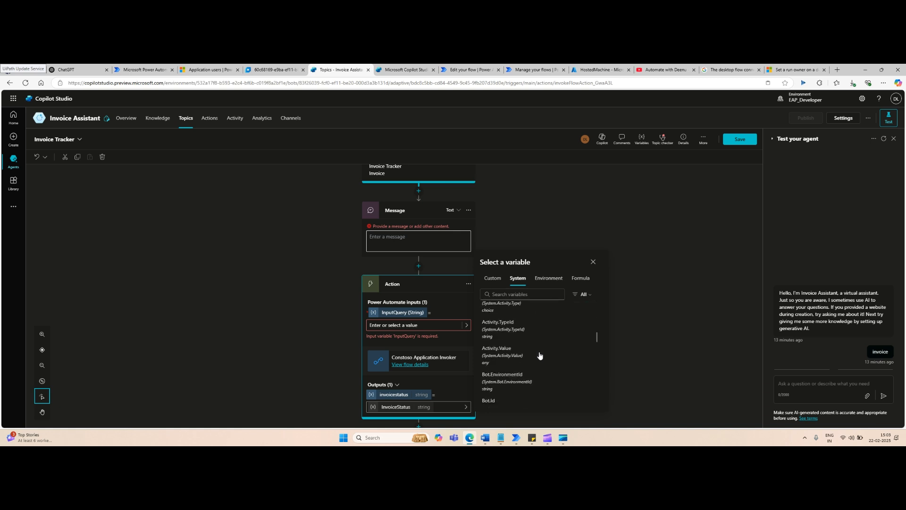
{"action": "scroll", "coordinate": [540, 356], "scroll_direction": "down", "scroll_amount": 4}
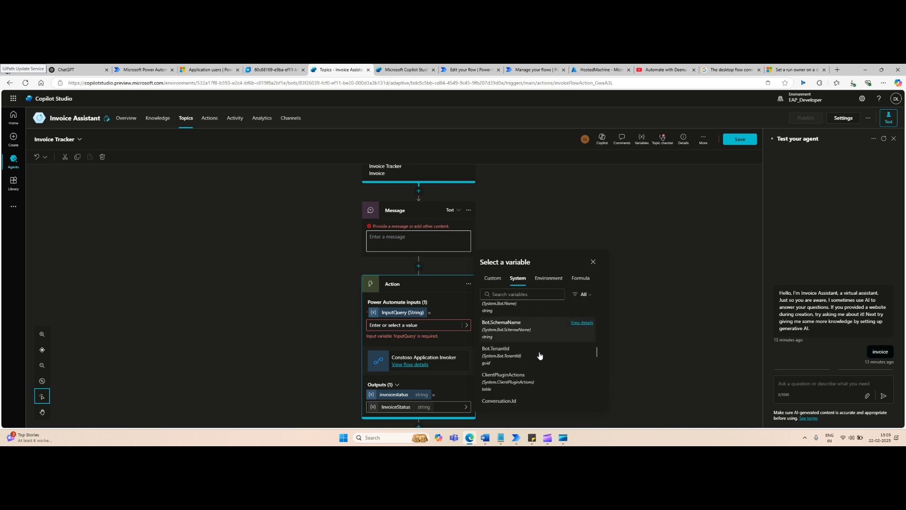
{"action": "scroll", "coordinate": [548, 354], "scroll_direction": "down", "scroll_amount": 2}
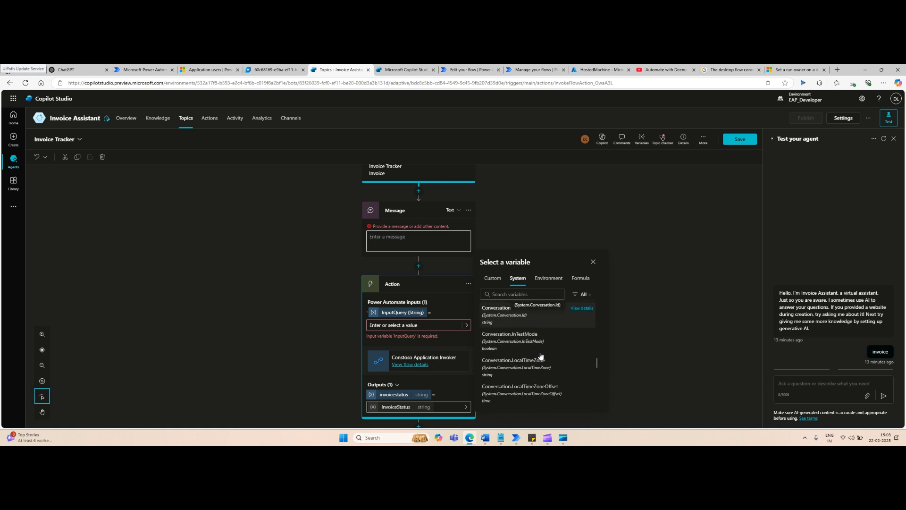
{"action": "scroll", "coordinate": [557, 351], "scroll_direction": "down", "scroll_amount": 3}
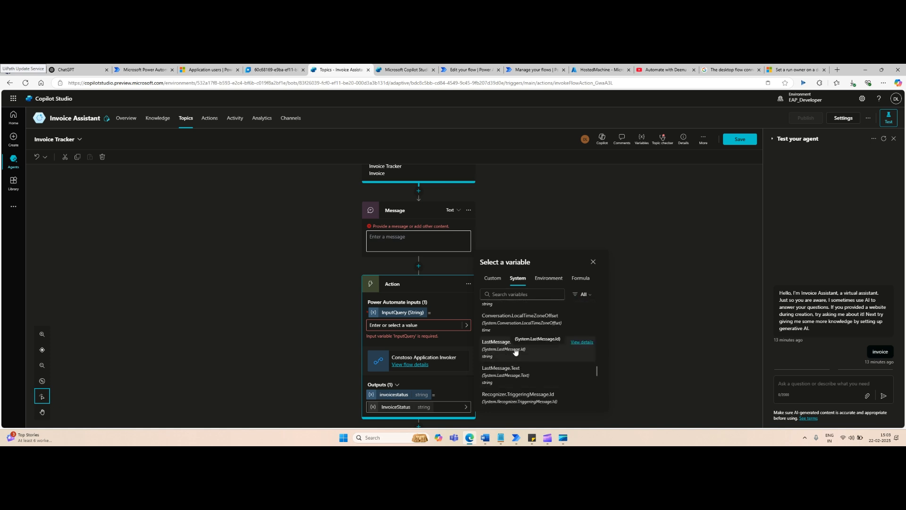
{"action": "left_click", "coordinate": [537, 379]}
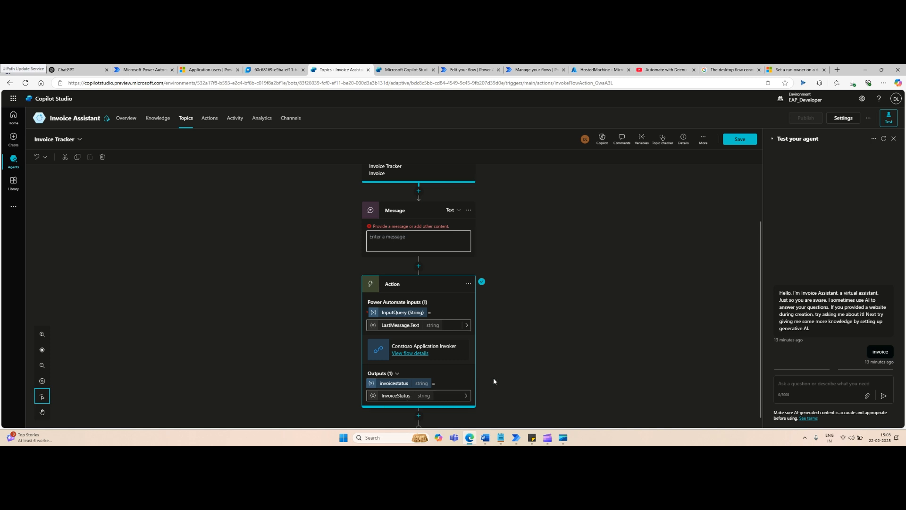
Add a Message node after the Constoso Application Invoker action and insert the InvoiceStatus variable as its content
{"action": "scroll", "coordinate": [538, 311], "scroll_direction": "down", "scroll_amount": 1}
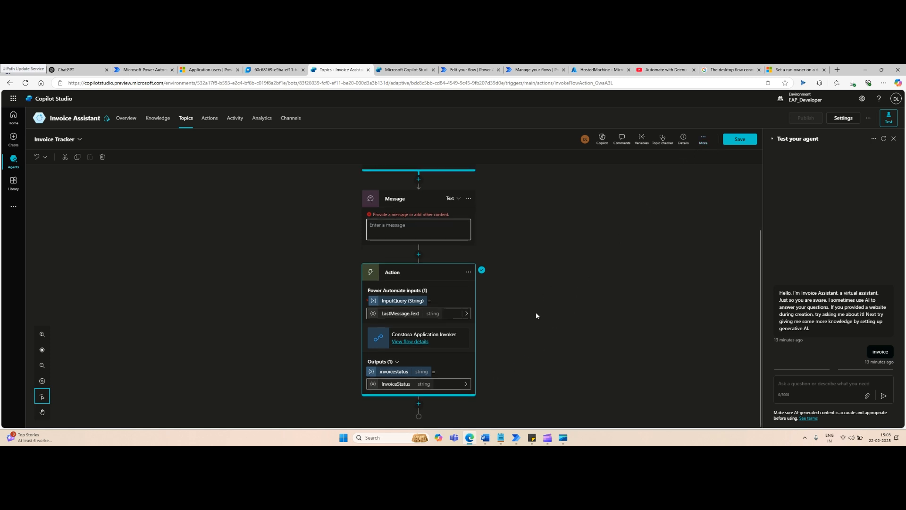
{"action": "left_click", "coordinate": [419, 405]}
{"action": "scroll", "coordinate": [554, 315], "scroll_direction": "down", "scroll_amount": 3}
{"action": "left_click", "coordinate": [411, 332]}
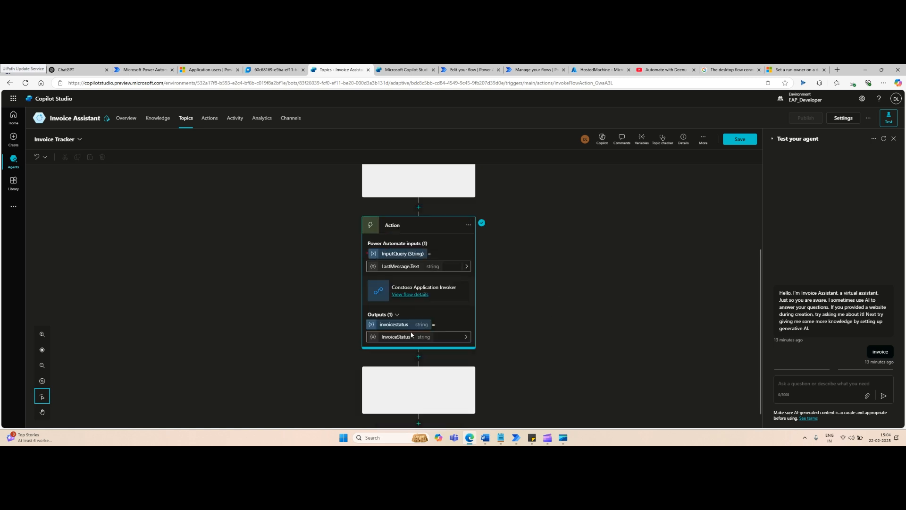
{"action": "scroll", "coordinate": [523, 331], "scroll_direction": "down", "scroll_amount": 1}
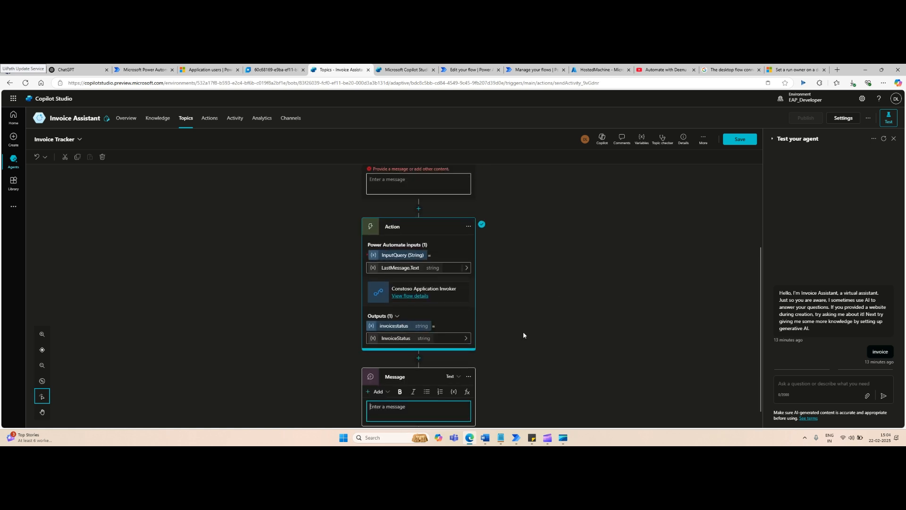
{"action": "left_click", "coordinate": [389, 391]}
{"action": "left_click", "coordinate": [454, 371]}
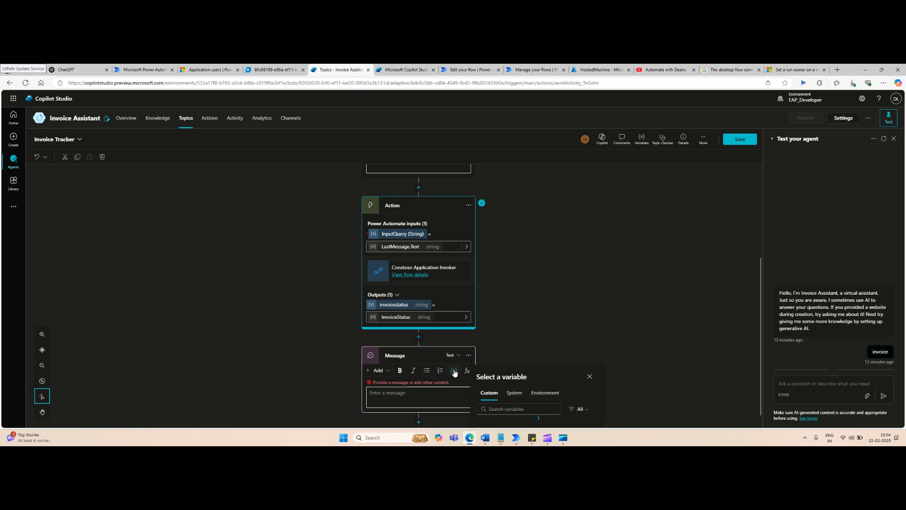
{"action": "left_click", "coordinate": [514, 409]}
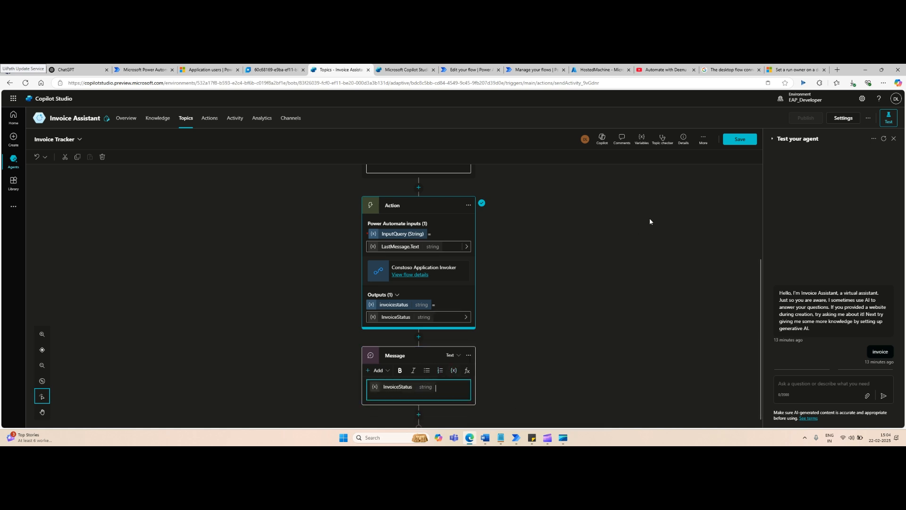
Save the Invoice Tracker topic and restart the agent's test conversation
{"action": "key", "text": "ctrl+s"}
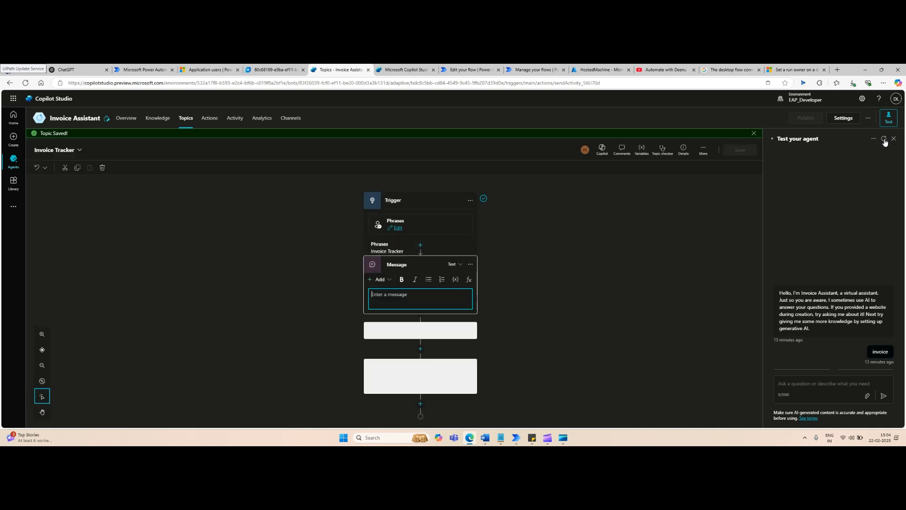
{"action": "left_click", "coordinate": [885, 140]}
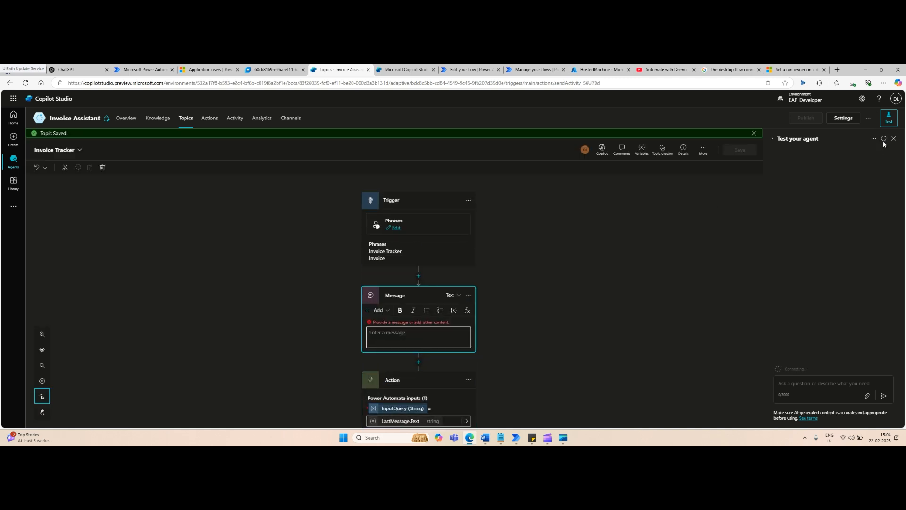
{"action": "left_click", "coordinate": [837, 383]}
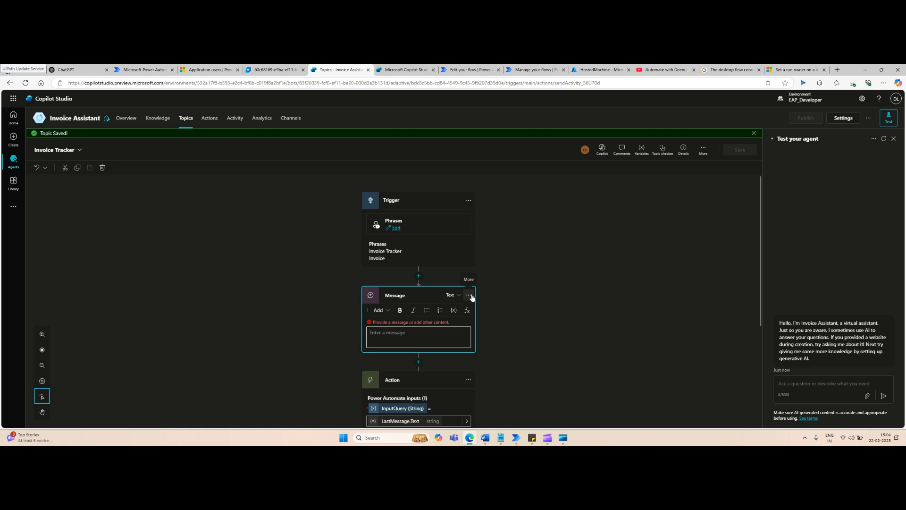
Delete the empty Message node between the trigger and the action, and save the topic
{"action": "left_click", "coordinate": [468, 295]}
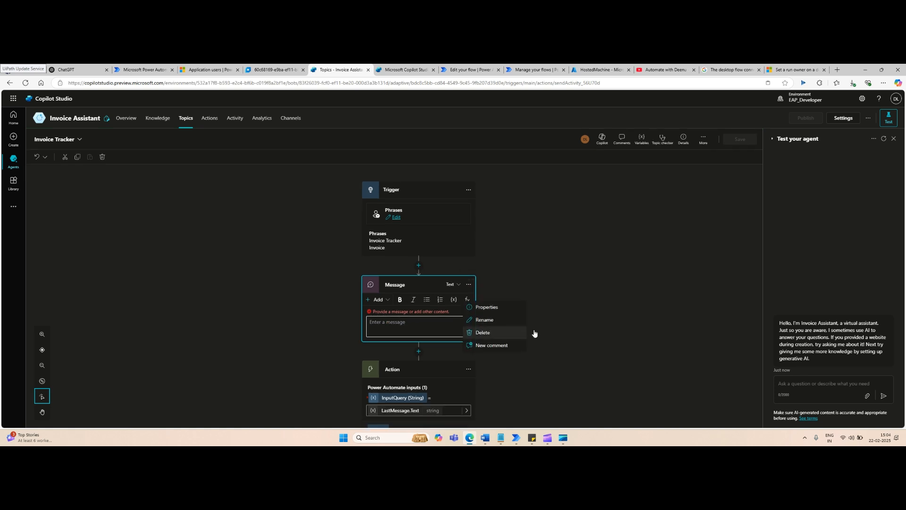
{"action": "left_click", "coordinate": [515, 333]}
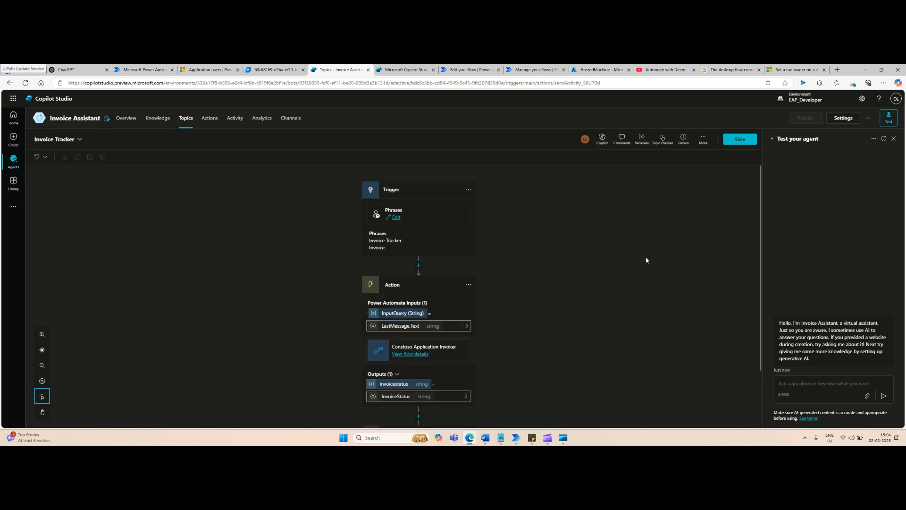
{"action": "left_click", "coordinate": [740, 139]}
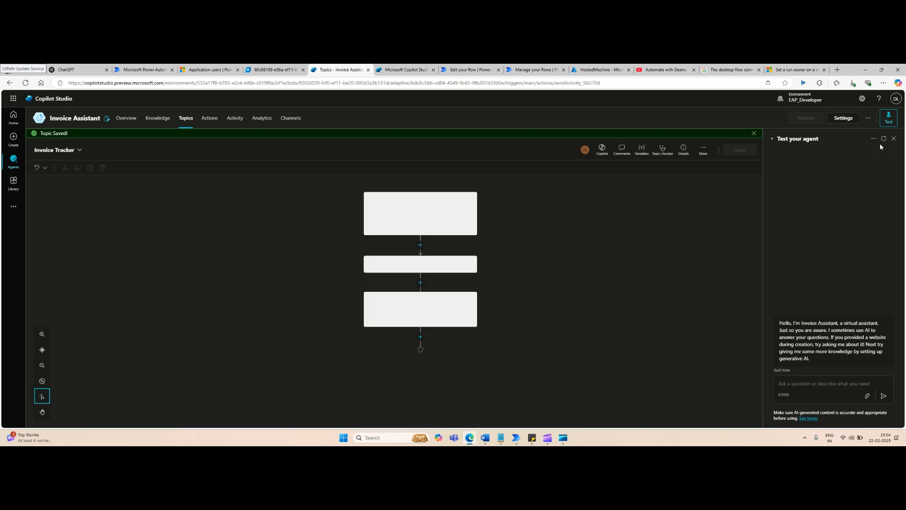
Start a new test conversation with the agent and send the message "Invoice"
{"action": "left_click", "coordinate": [884, 138]}
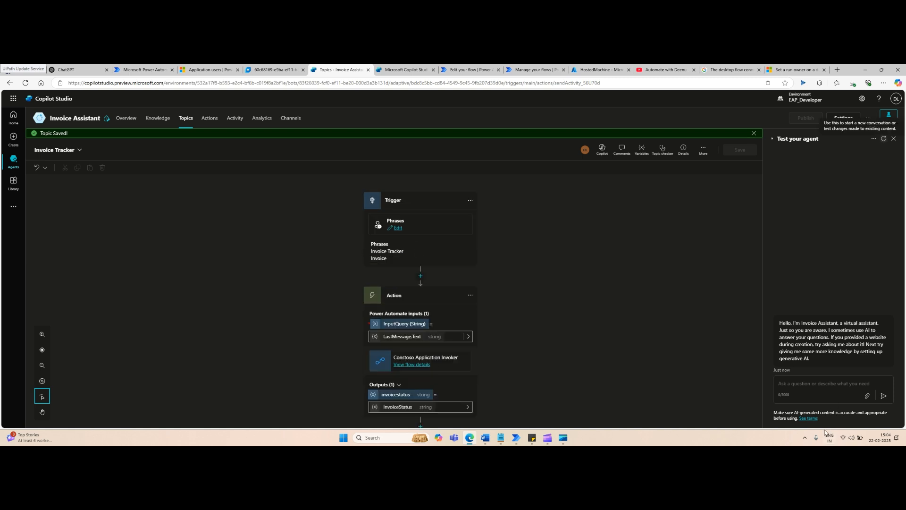
{"action": "left_click", "coordinate": [821, 391]}
{"action": "type", "text": "Invoice"}
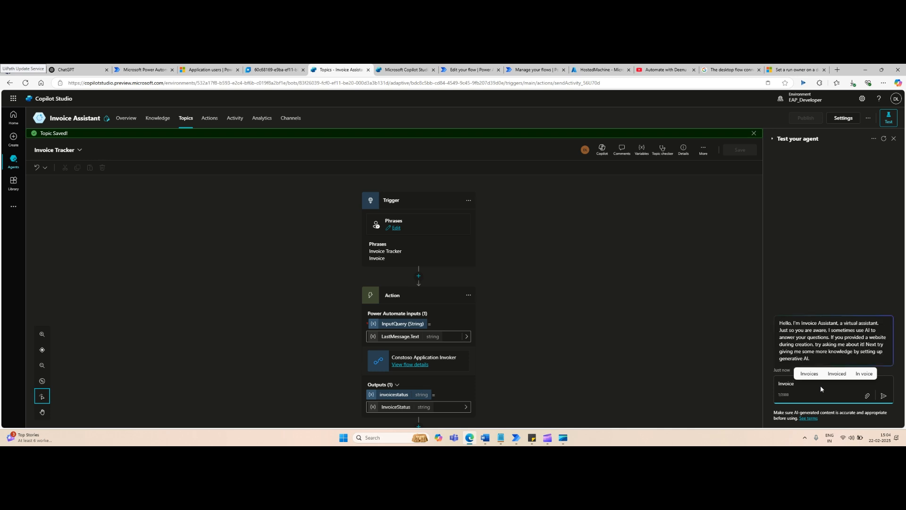
{"action": "key", "text": "Return"}
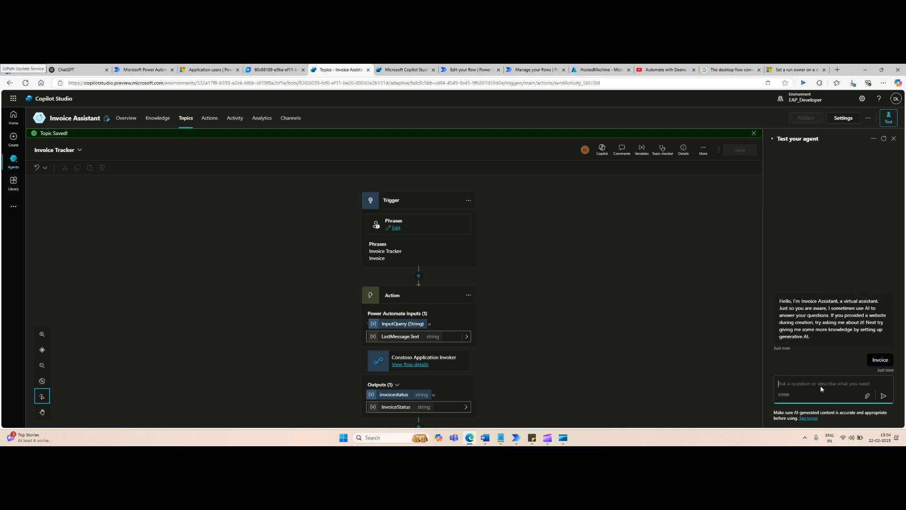
Switch to the Constoso Application Invoker flow in Power Automate and replace the desktop flow action's InputQuery text with the Copilot trigger's InputQuery value
{"action": "left_click", "coordinate": [400, 72]}
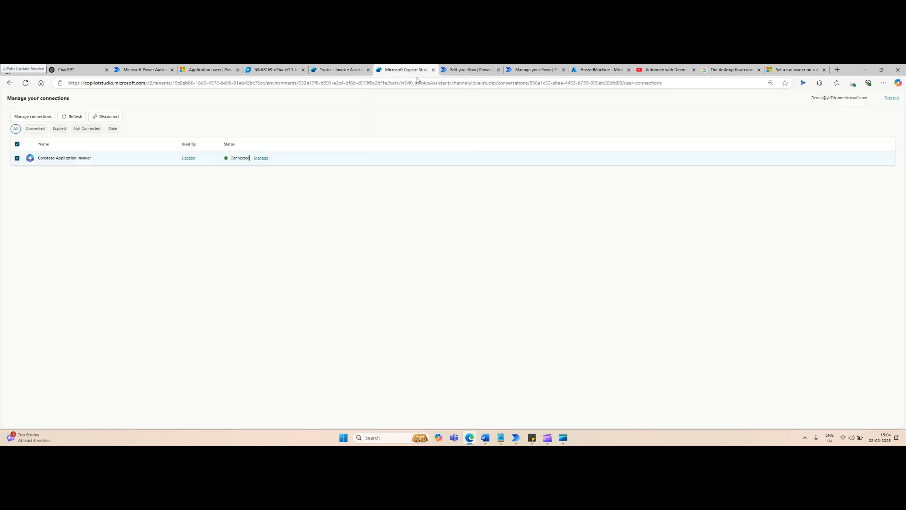
{"action": "left_click", "coordinate": [472, 72]}
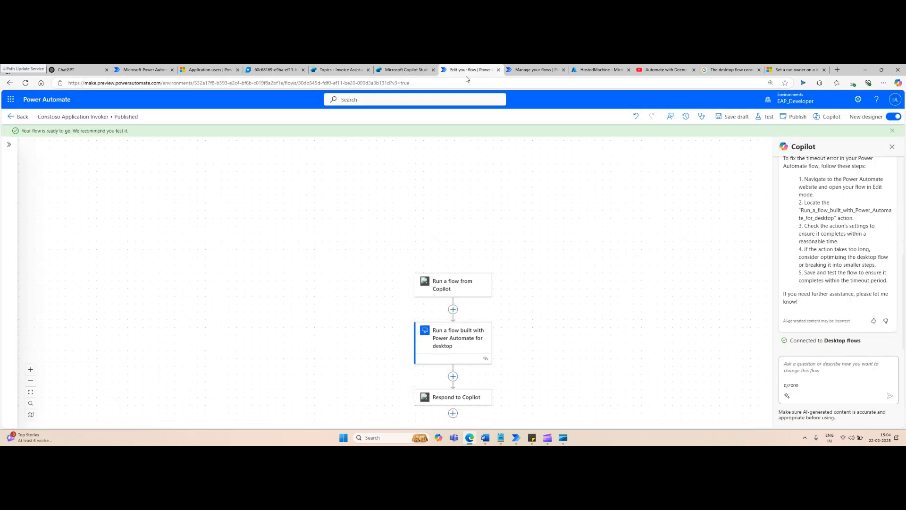
{"action": "left_click", "coordinate": [441, 291]}
{"action": "left_click", "coordinate": [446, 339]}
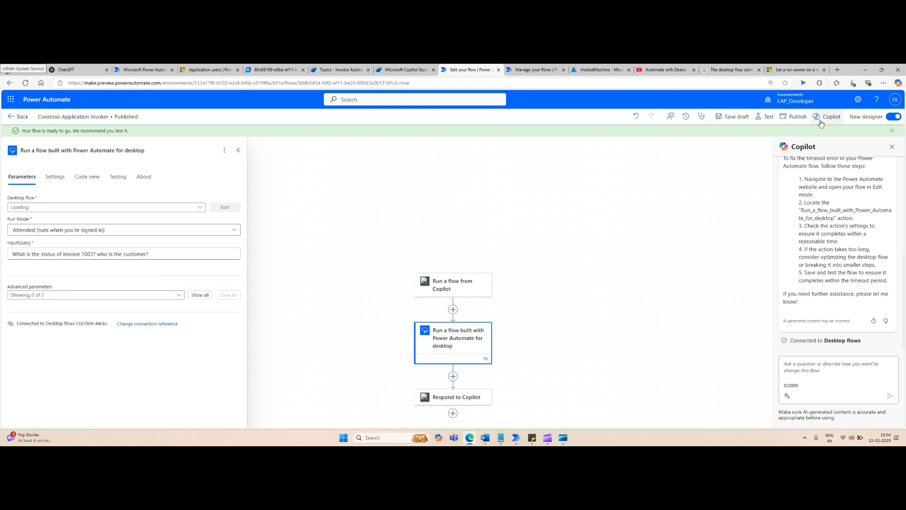
{"action": "left_click", "coordinate": [150, 254]}
{"action": "key", "text": "ctrl+a"}
{"action": "key", "text": "BackSpace"}
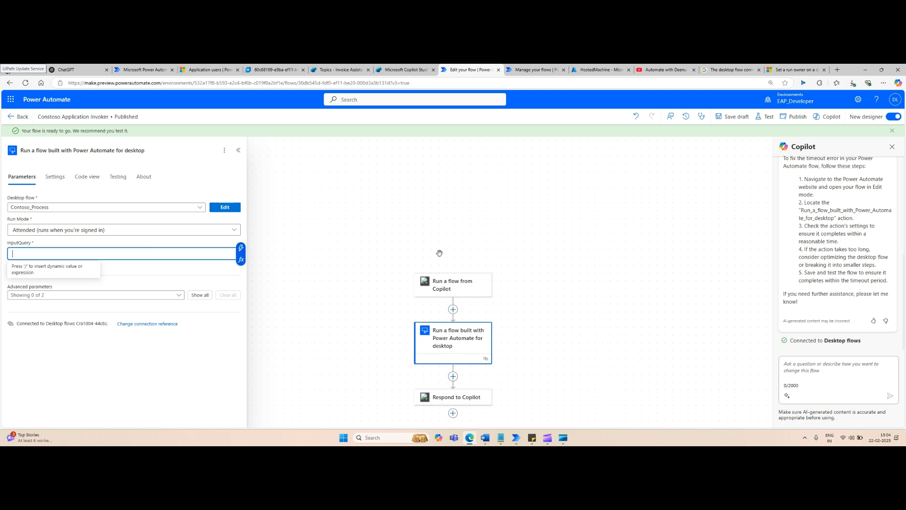
{"action": "left_click", "coordinate": [241, 248]}
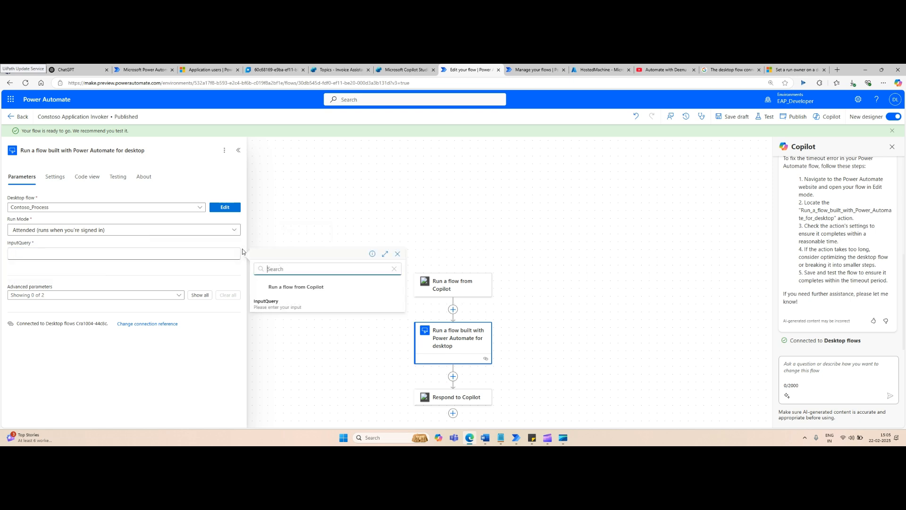
{"action": "left_click", "coordinate": [279, 302]}
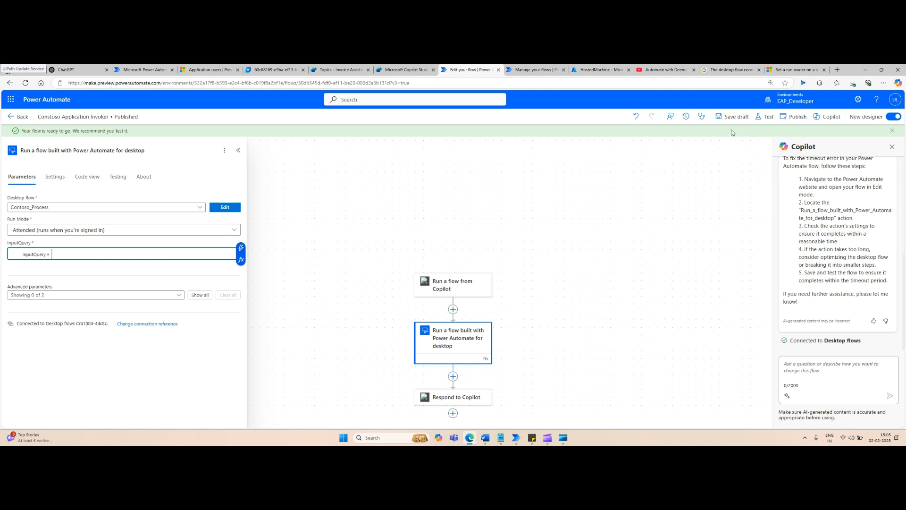
Save the flow draft with the dynamic InputQuery value and publish the flow
{"action": "left_click", "coordinate": [735, 117]}
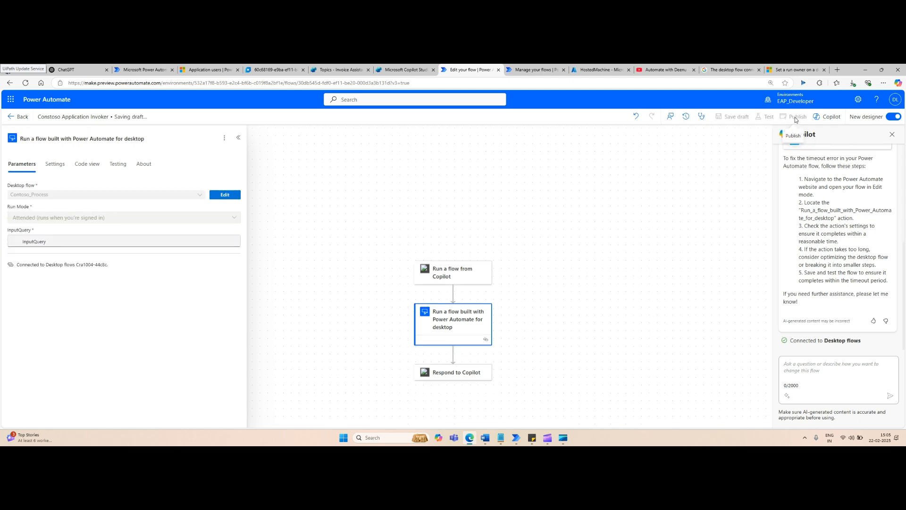
{"action": "left_click", "coordinate": [795, 117]}
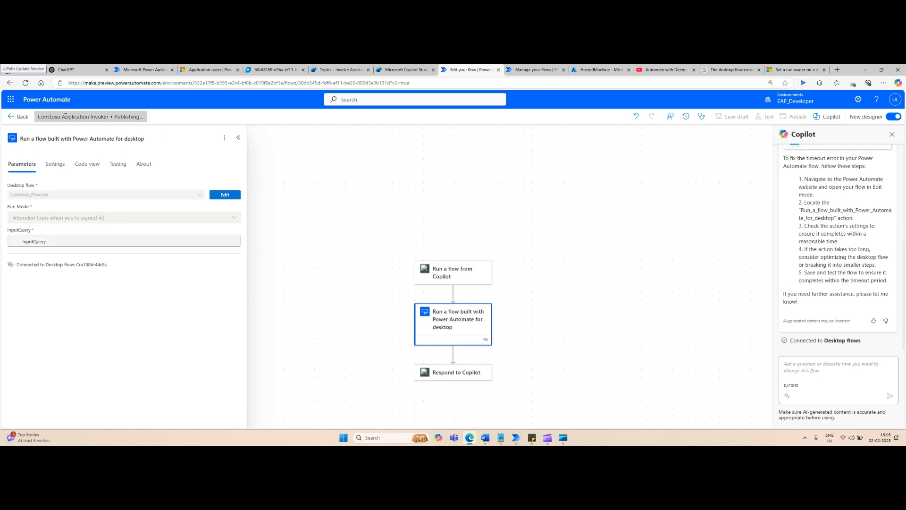
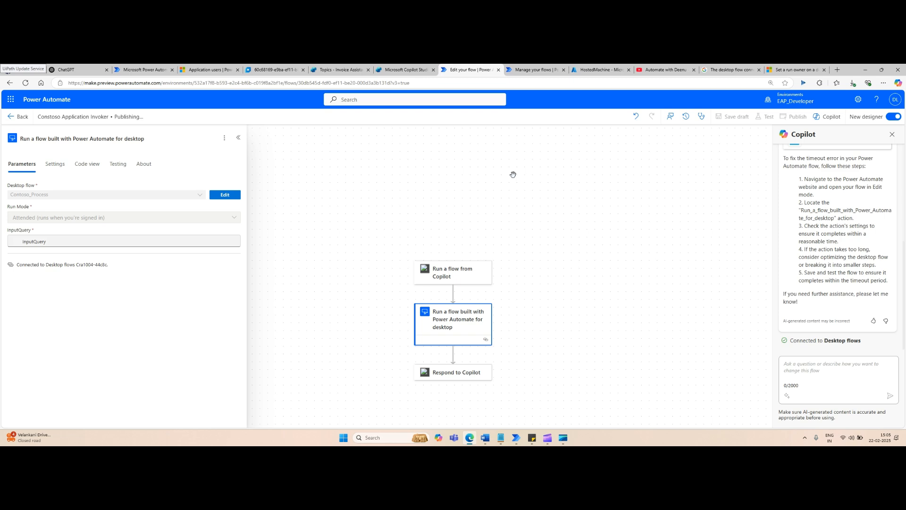
Reopen the Constoso Application Invoker flow for editing and check the desktop flow action's InputQuery and advanced parameters
{"action": "left_click", "coordinate": [18, 117]}
{"action": "left_click", "coordinate": [488, 141]}
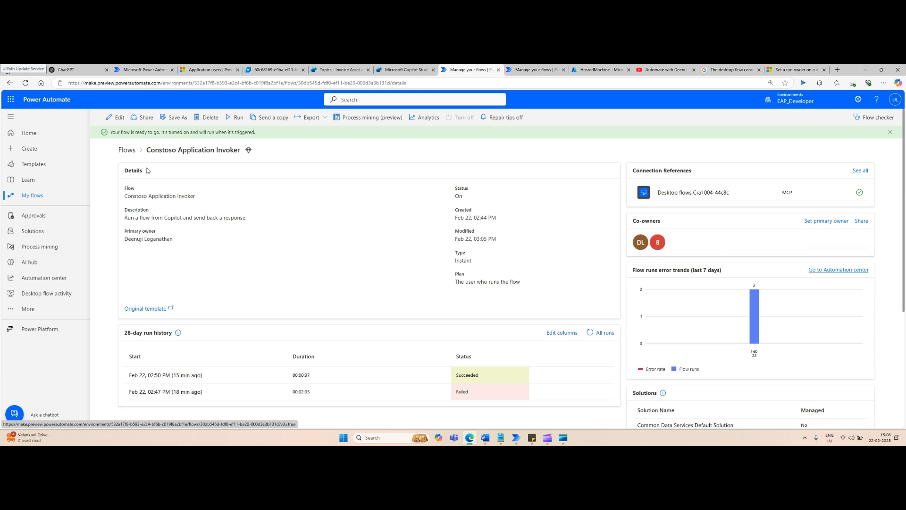
{"action": "left_click", "coordinate": [114, 118]}
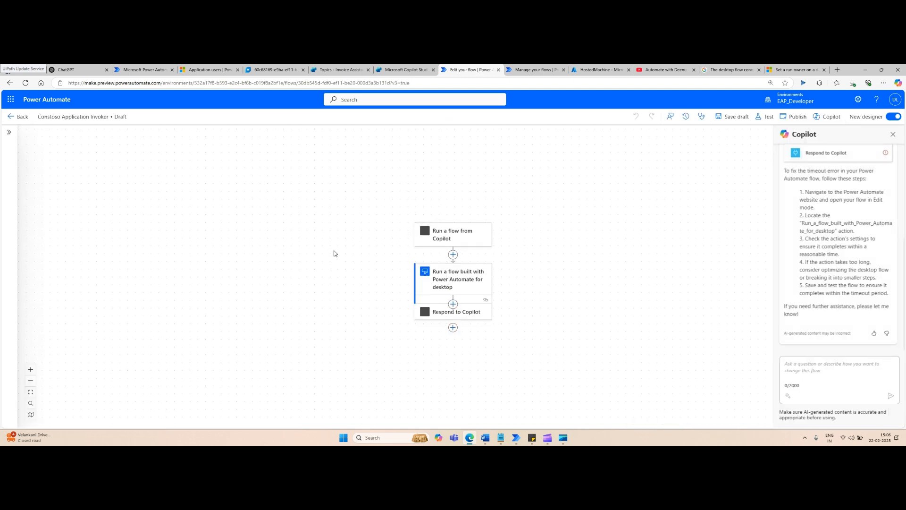
{"action": "left_click", "coordinate": [453, 330]}
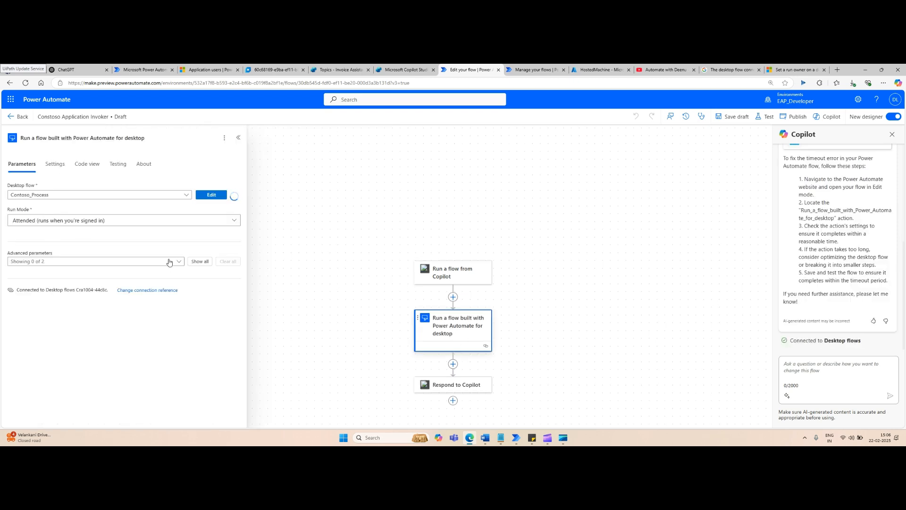
{"action": "left_click", "coordinate": [200, 261]}
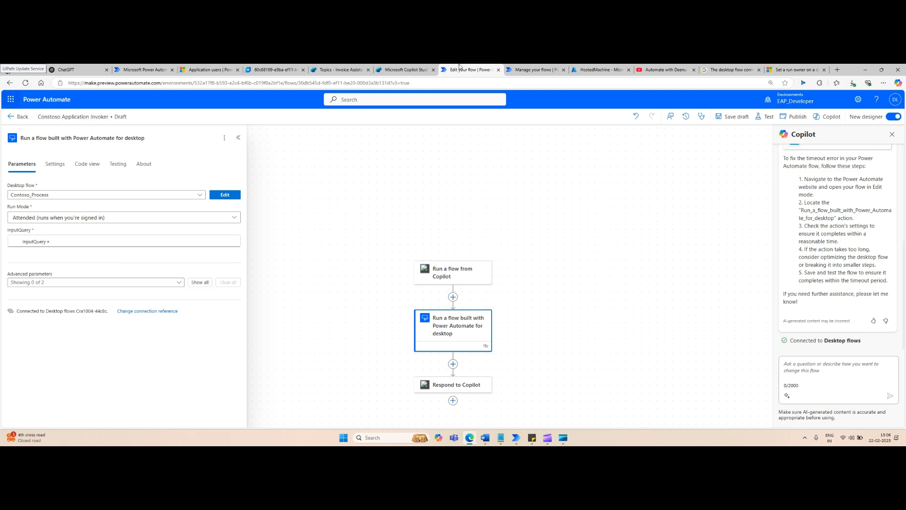
Switch to Copilot Studio and refresh the Constoso Application Invoker action node in the Invoice Tracker topic
{"action": "left_click", "coordinate": [405, 70]}
{"action": "left_click", "coordinate": [341, 70]}
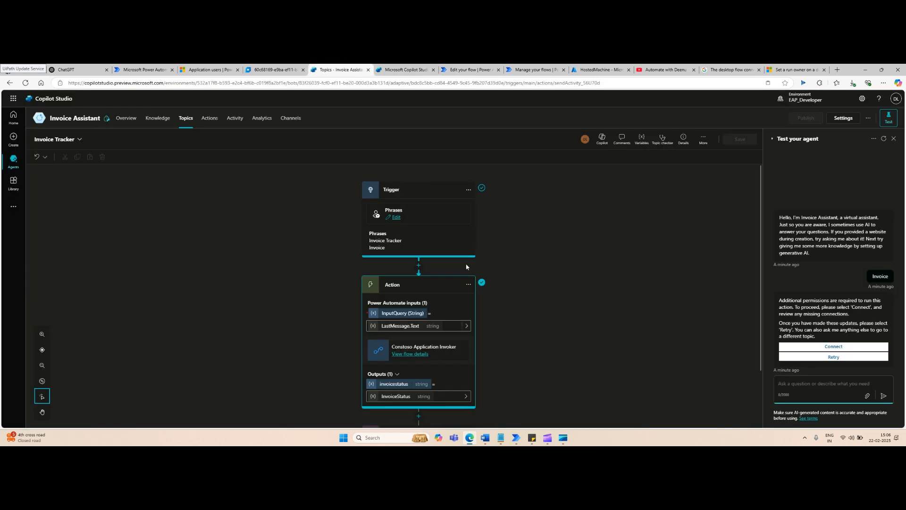
{"action": "left_click", "coordinate": [469, 284]}
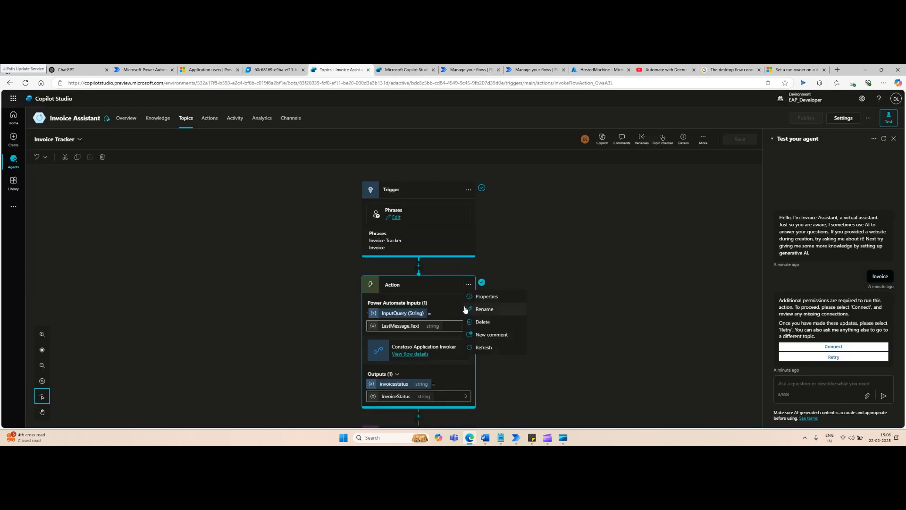
{"action": "left_click", "coordinate": [484, 347]}
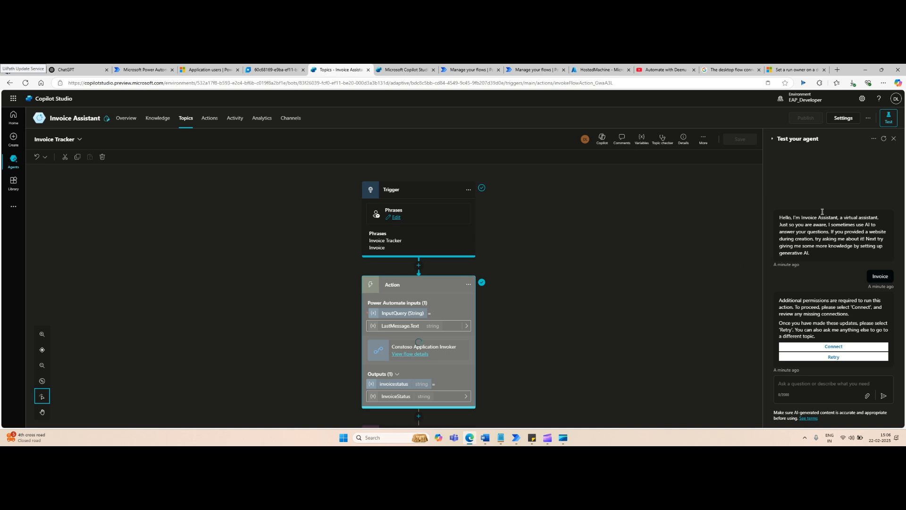
Restart the agent's test conversation and send "Invoice" to try the refreshed action
{"action": "left_click", "coordinate": [883, 139]}
{"action": "left_click", "coordinate": [825, 377]}
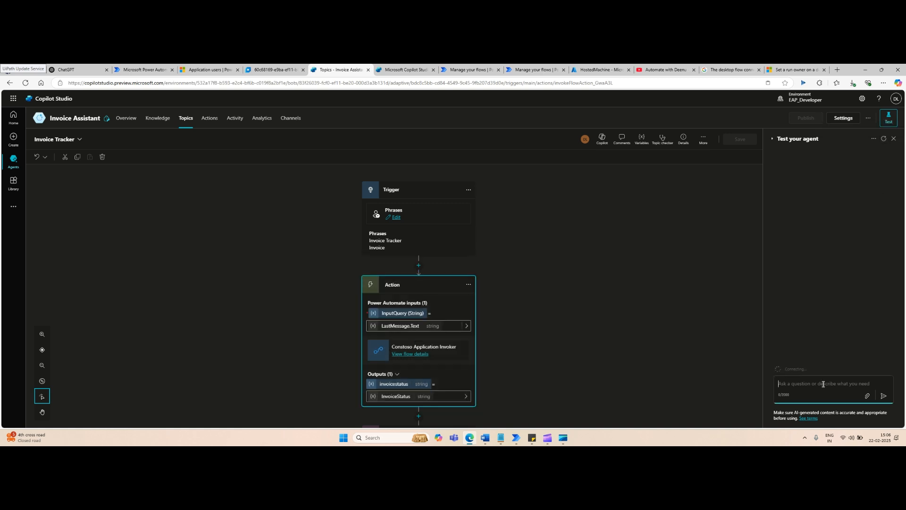
{"action": "type", "text": "Invoice"}
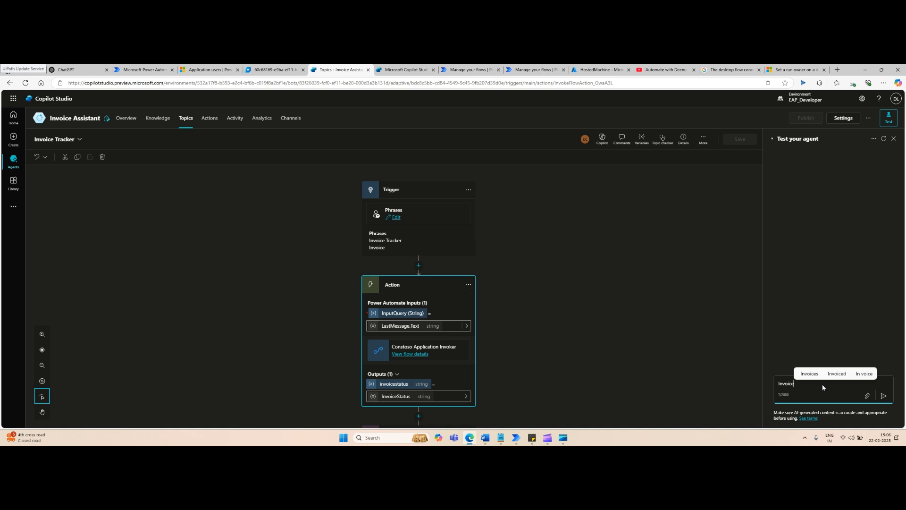
{"action": "key", "text": "Return"}
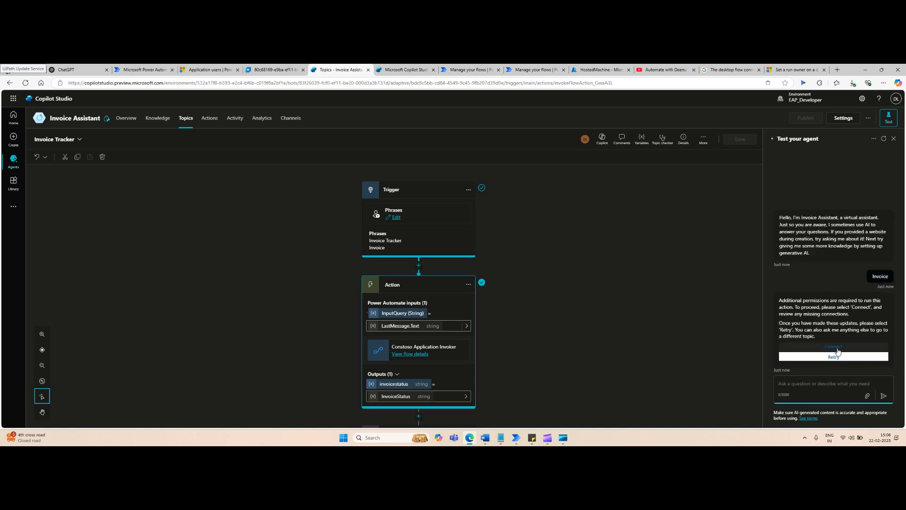
Open the connection request with the signed-in account, review the stale Constoso Application Invoker connection and submit its Desktop flows connection
{"action": "left_click", "coordinate": [838, 349]}
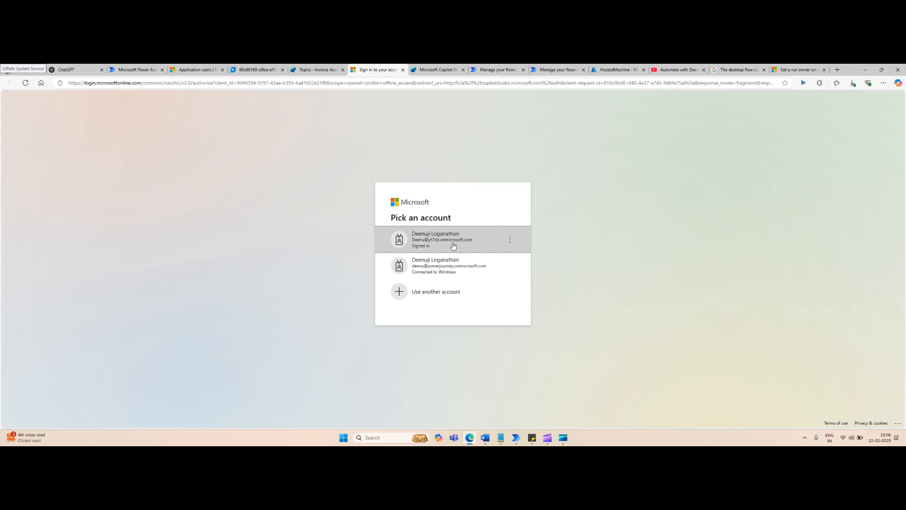
{"action": "left_click", "coordinate": [452, 245]}
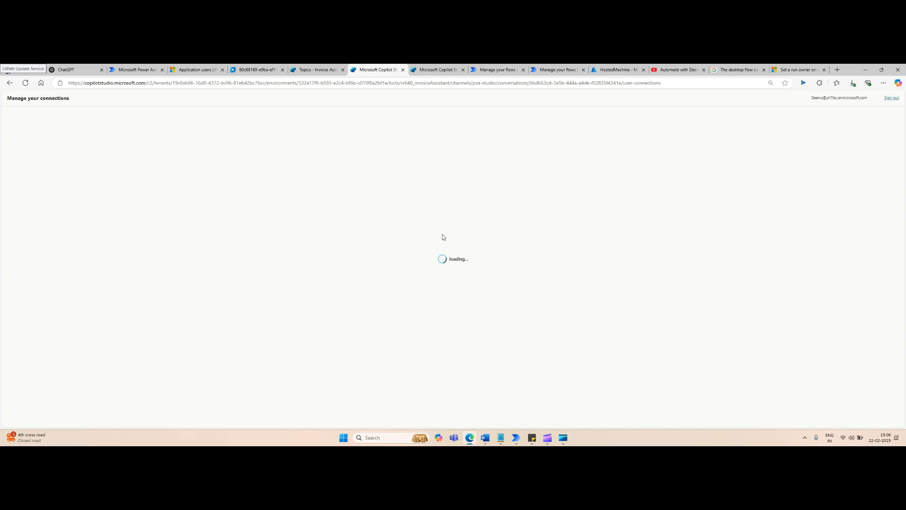
{"action": "left_click", "coordinate": [249, 157]}
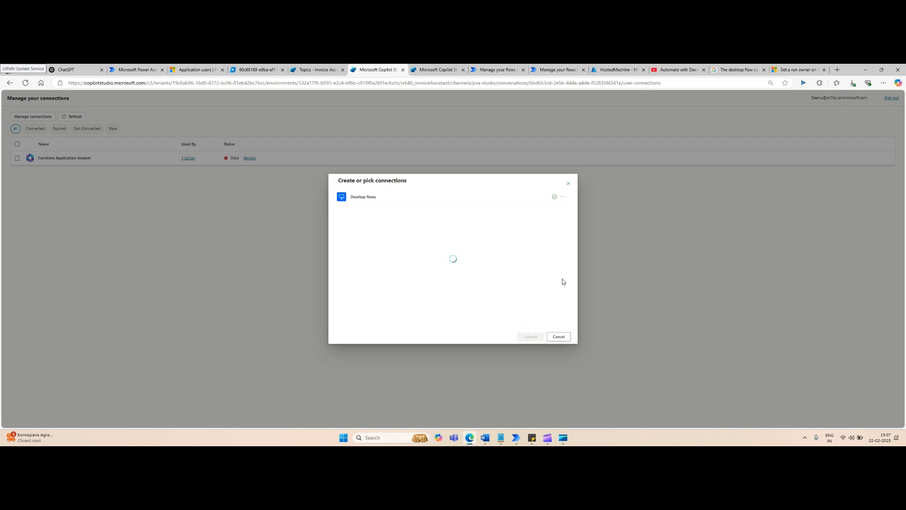
{"action": "left_click", "coordinate": [536, 337]}
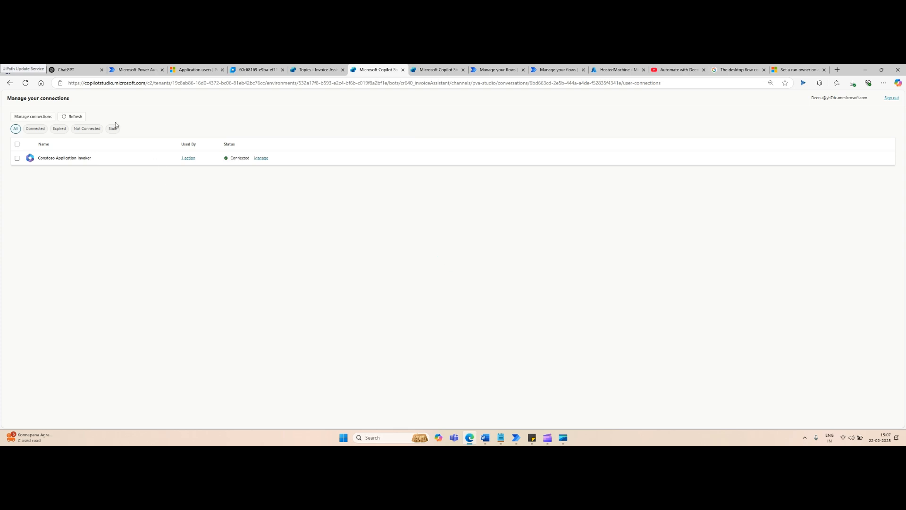
Return to the Invoice Tracker topic, restart the test conversation and ask "What is the status of 1005 and who is customer?"
{"action": "left_click", "coordinate": [315, 70]}
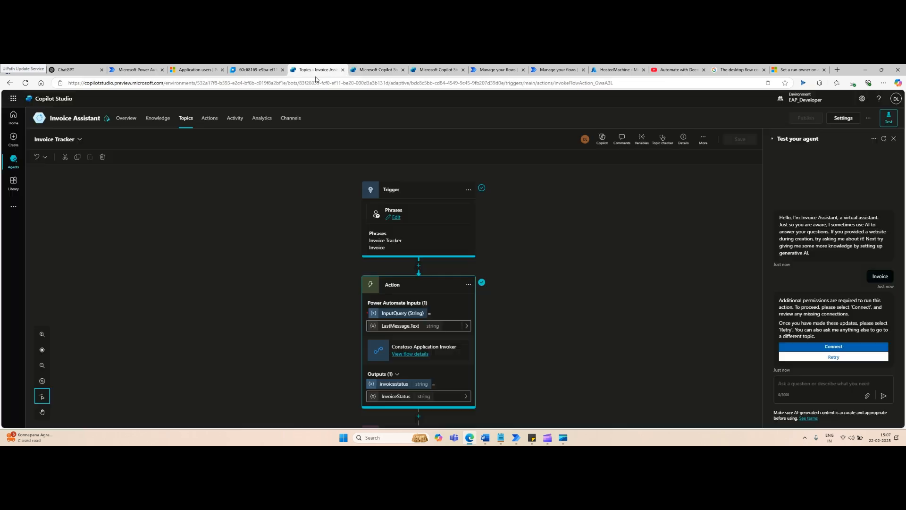
{"action": "left_click", "coordinate": [884, 139]}
{"action": "left_click", "coordinate": [812, 390]}
{"action": "type", "text": "What is the status of 1005 and who is "}
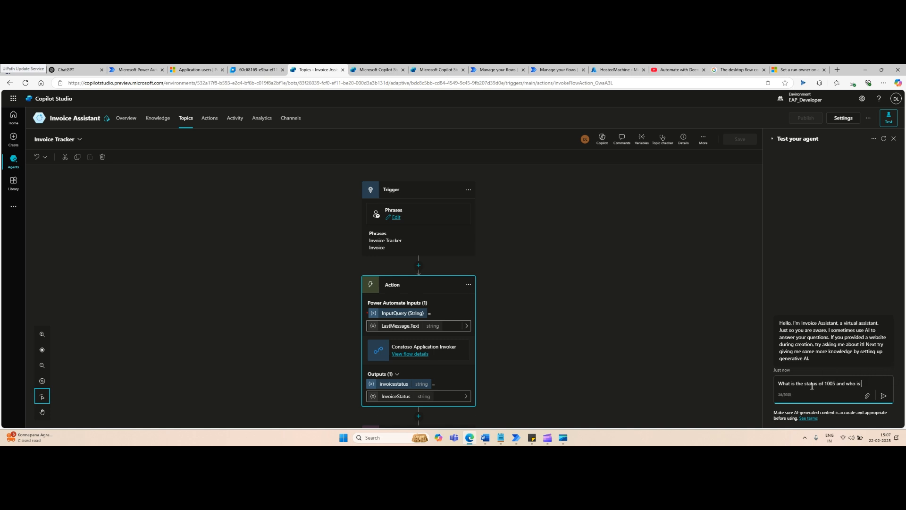
{"action": "type", "text": "customer"}
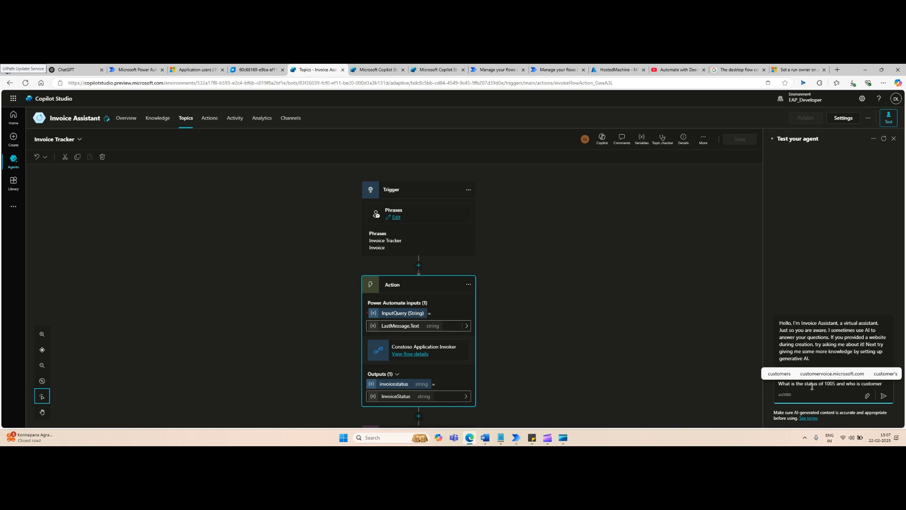
{"action": "type", "text": "?"}
{"action": "key", "text": "Return"}
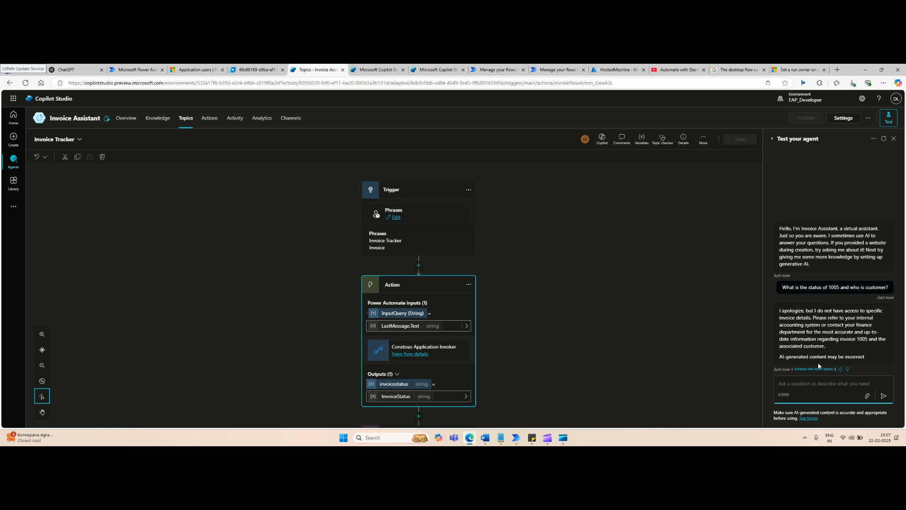
Send the trigger phrase "Invoice" in the same test conversation
{"action": "triple_click", "coordinate": [833, 290]}
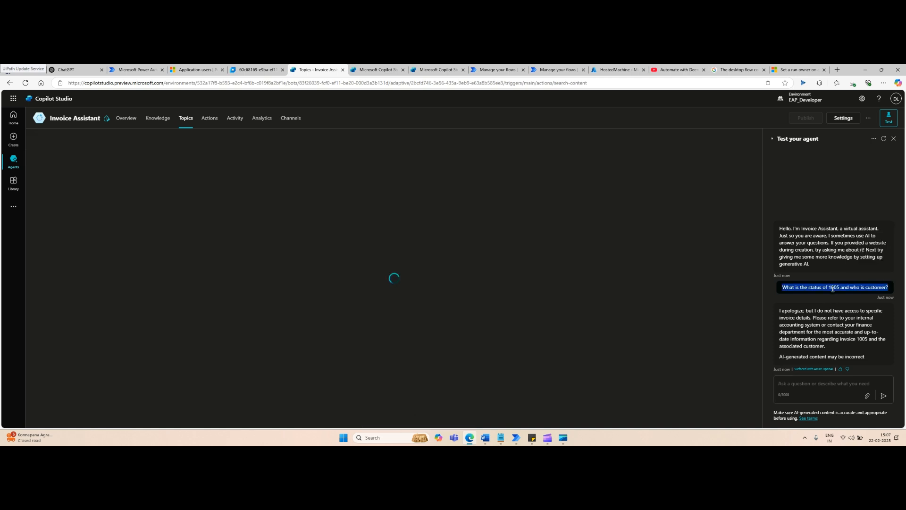
{"action": "left_click", "coordinate": [818, 384]}
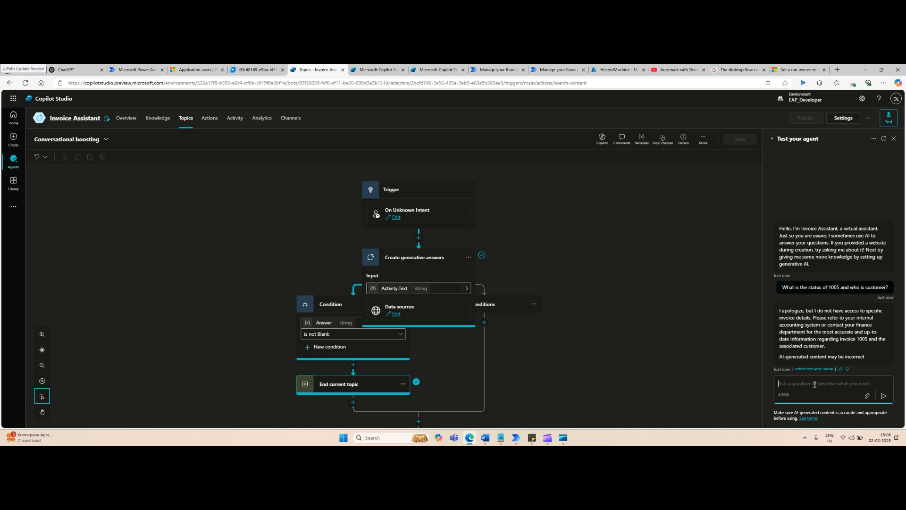
{"action": "type", "text": "Invoice"}
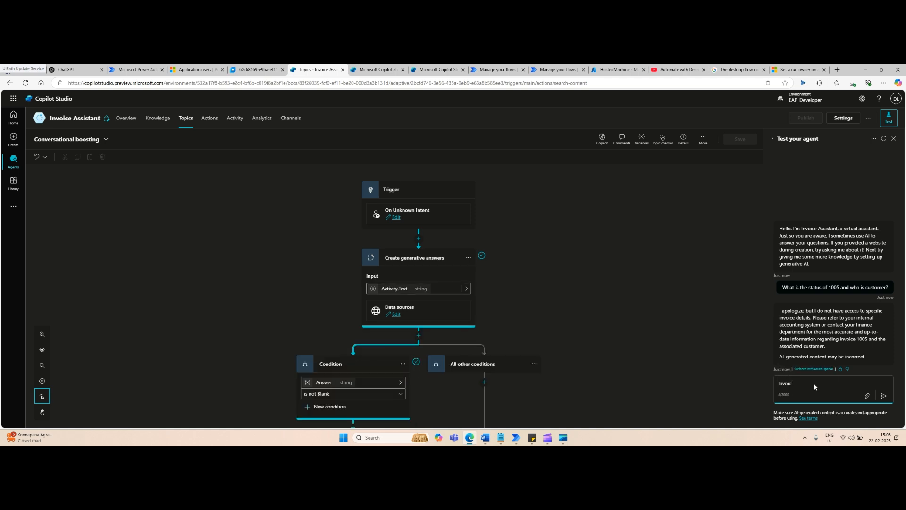
{"action": "key", "text": "Return"}
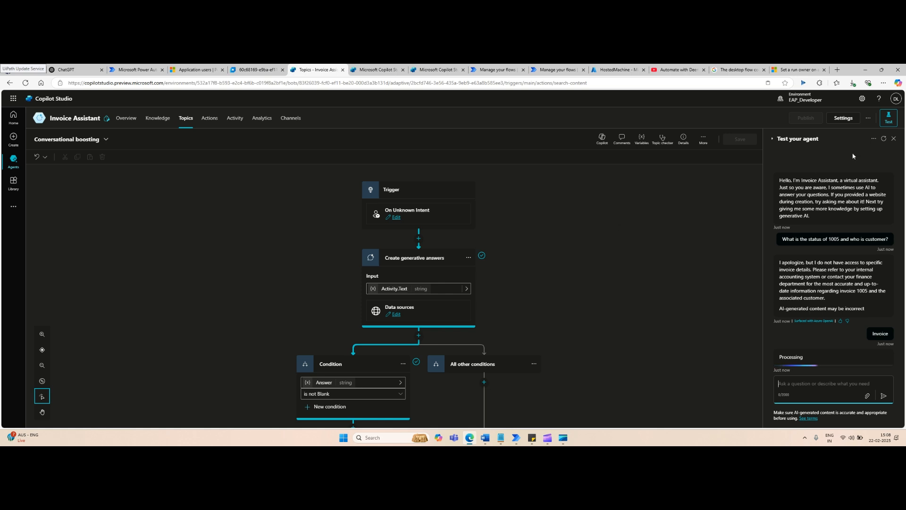
Reset the test conversation and switch from the Conversational boosting topic back to Invoice Tracker
{"action": "left_click", "coordinate": [884, 138]}
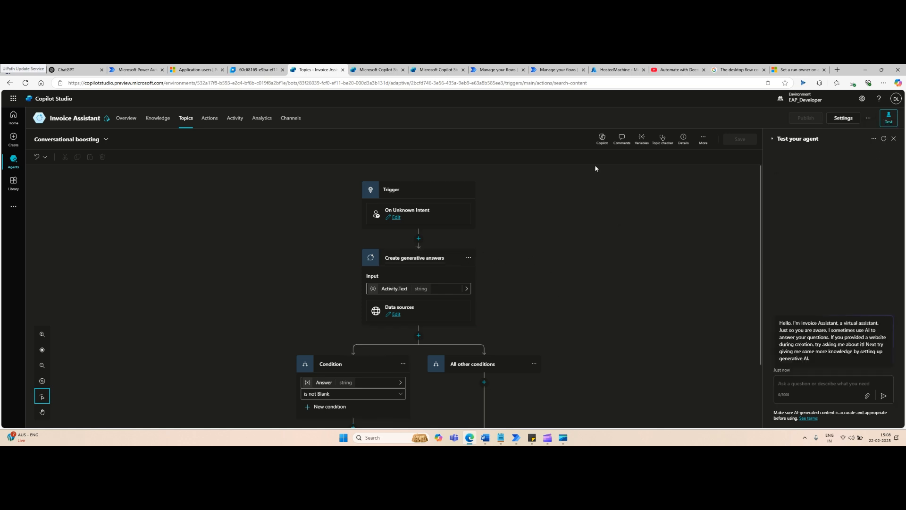
{"action": "left_click", "coordinate": [105, 139]}
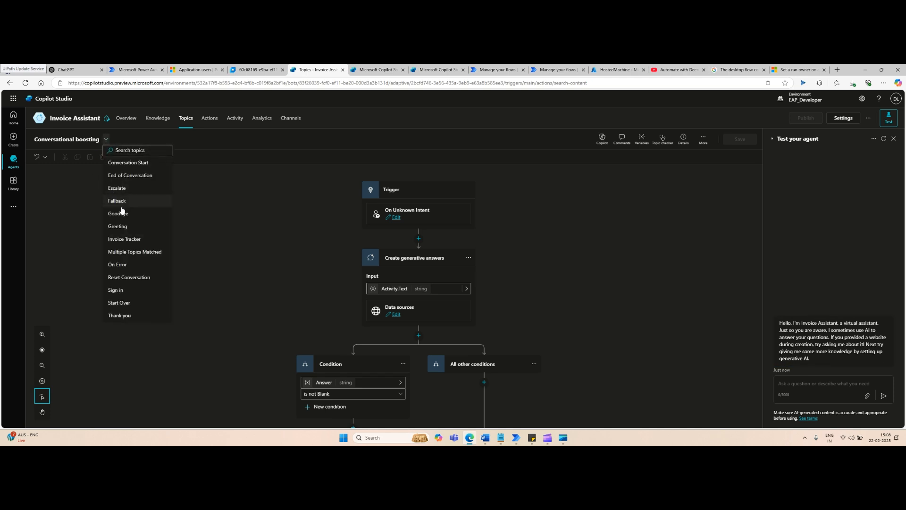
{"action": "left_click", "coordinate": [130, 243]}
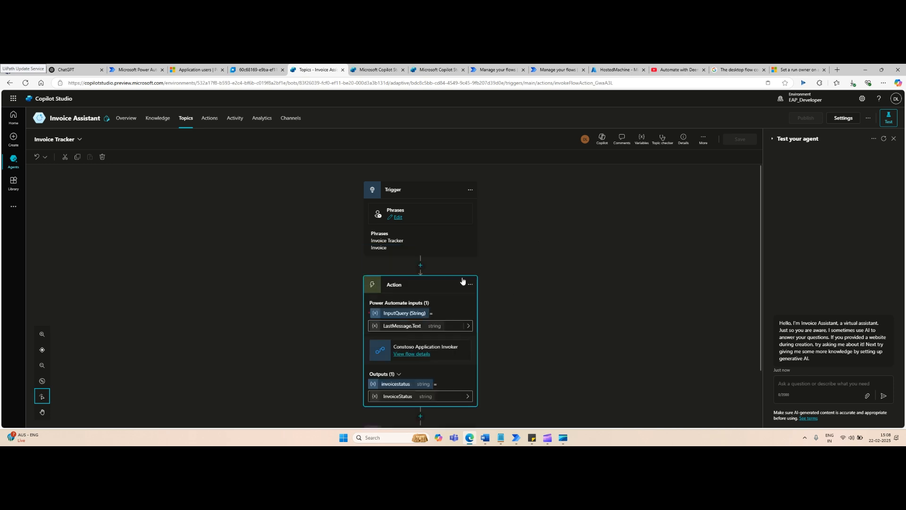
Add a question node between the trigger and the action asking "Do you have any specific query to check in contoso invoice app?"
{"action": "left_click", "coordinate": [420, 265]}
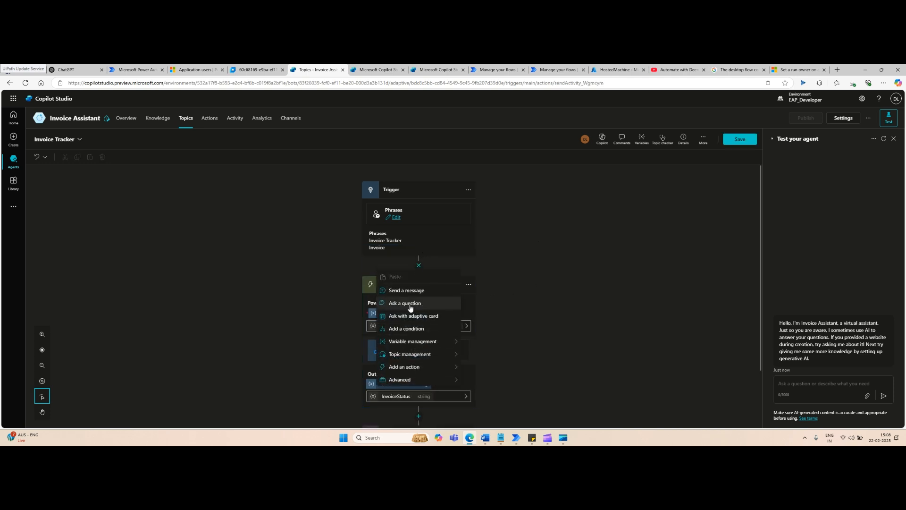
{"action": "left_click", "coordinate": [410, 305]}
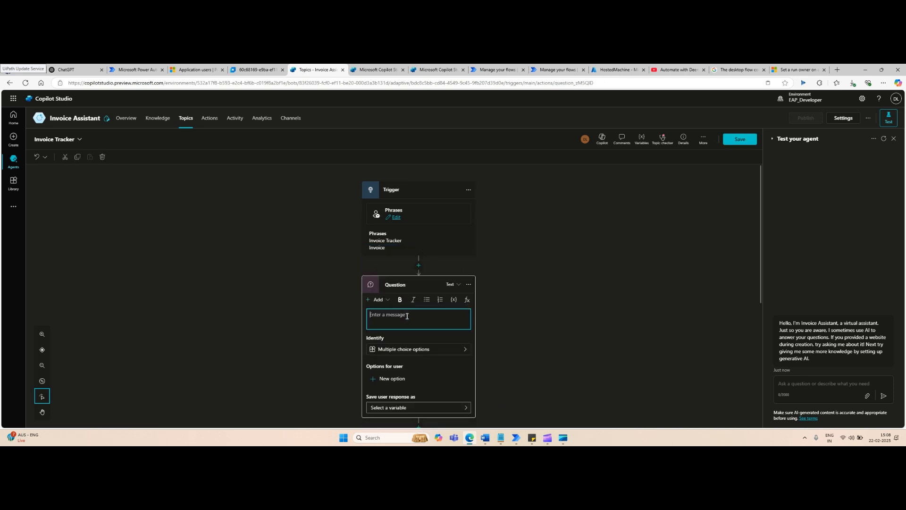
{"action": "type", "text": "Do you have any specific query to check in contoso invoice app?"}
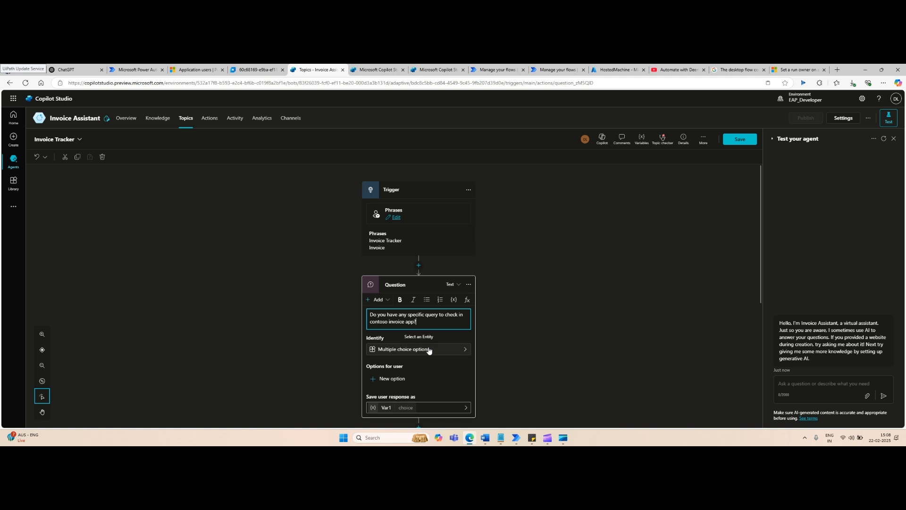
{"action": "left_click", "coordinate": [431, 334]}
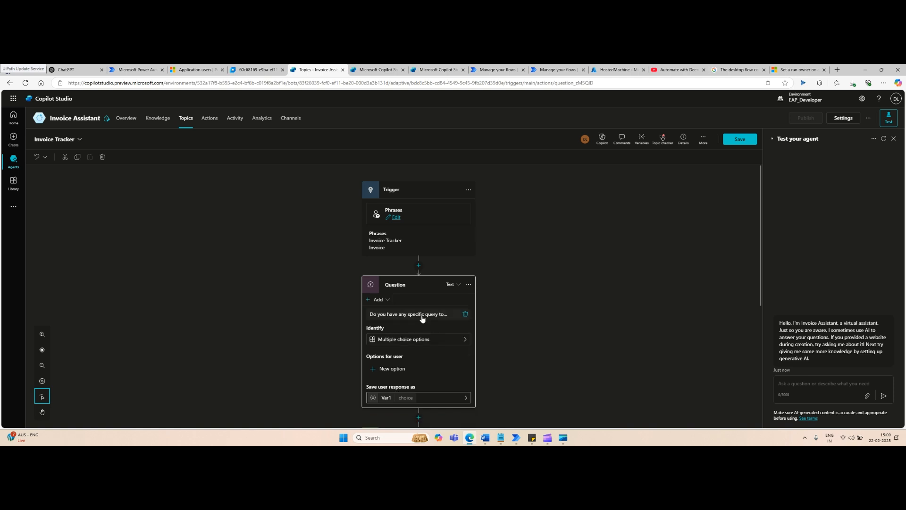
Append "If yes, type your query" to the question node's message
{"action": "left_click", "coordinate": [422, 317]}
{"action": "type", "text": "If"}
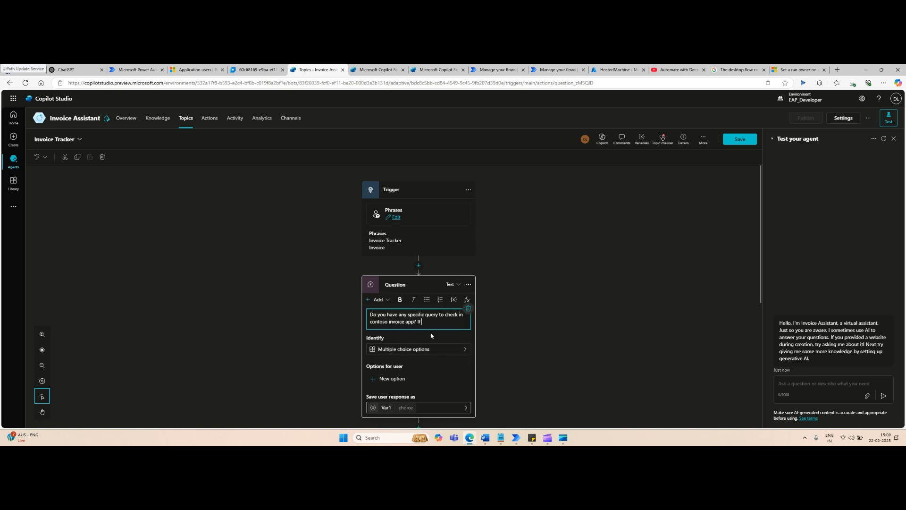
{"action": "type", "text": " yes, type"}
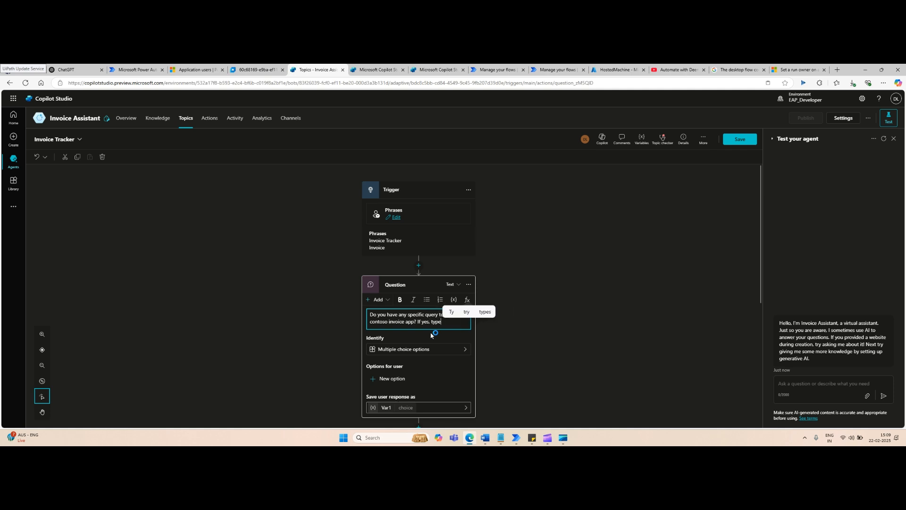
{"action": "type", "text": " your q"}
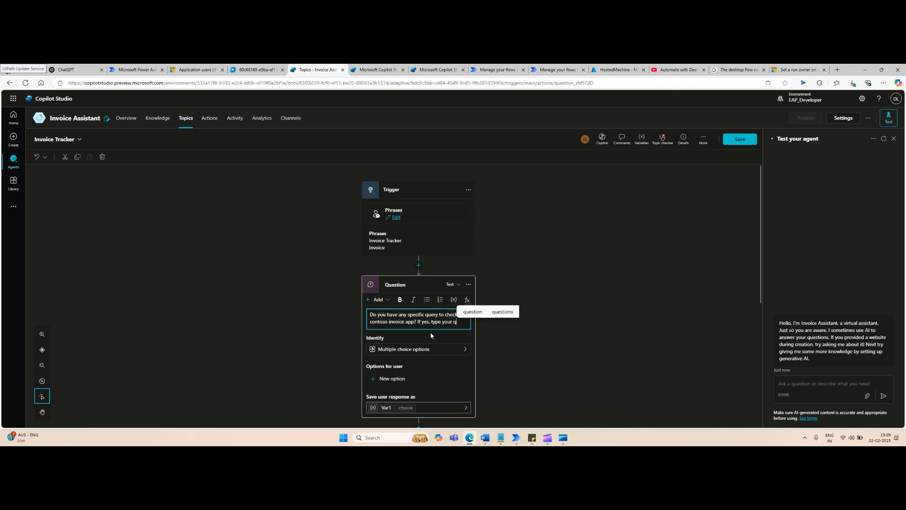
{"action": "type", "text": "uery a"}
{"action": "key", "text": "BackSpace"}
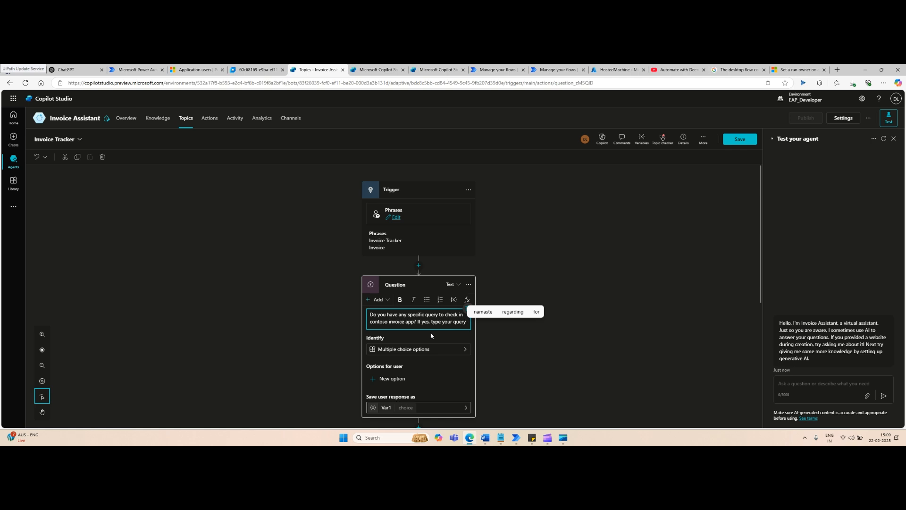
Set the question node to identify the user's entire response
{"action": "left_click", "coordinate": [418, 349]}
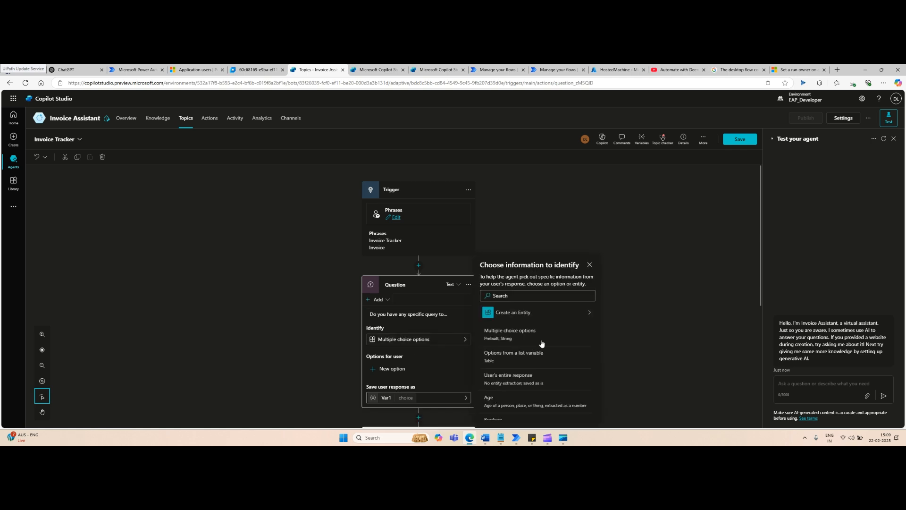
{"action": "scroll", "coordinate": [520, 387], "scroll_direction": "down", "scroll_amount": 3}
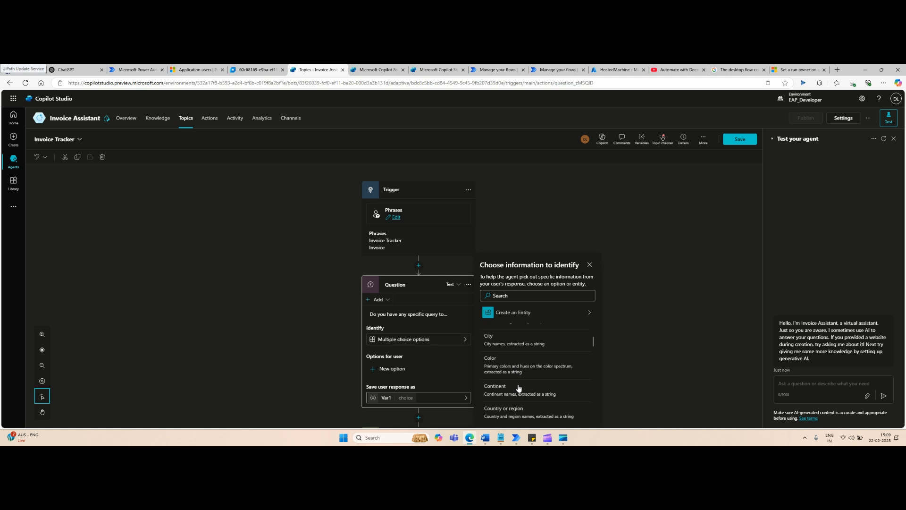
{"action": "scroll", "coordinate": [529, 373], "scroll_direction": "down", "scroll_amount": 3}
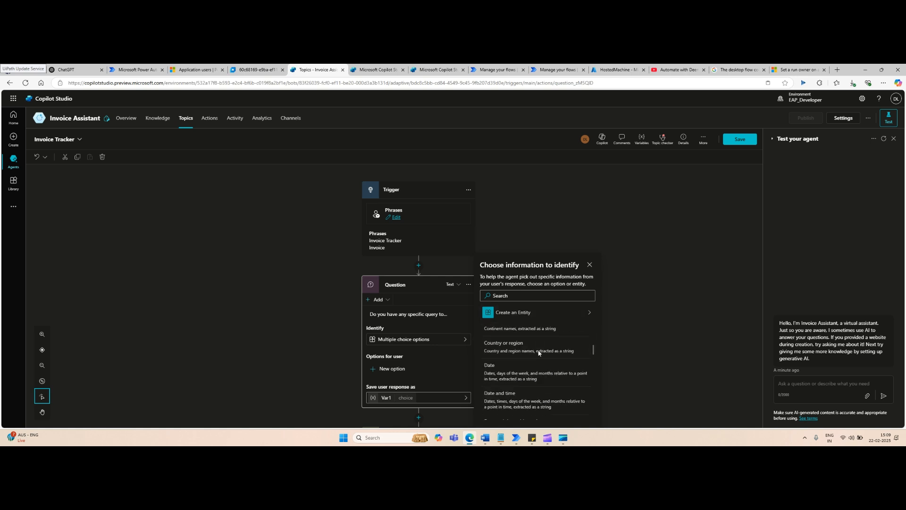
{"action": "scroll", "coordinate": [539, 356], "scroll_direction": "down", "scroll_amount": 5}
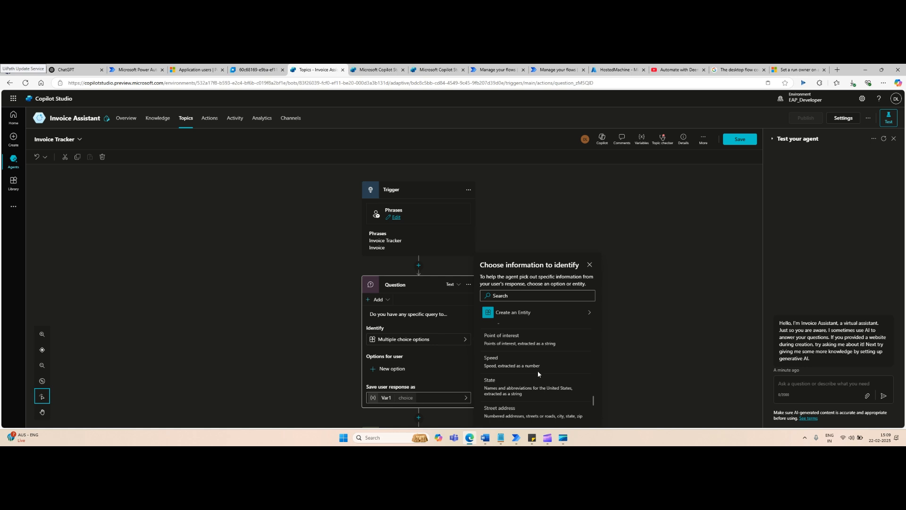
{"action": "scroll", "coordinate": [538, 372], "scroll_direction": "up", "scroll_amount": 5}
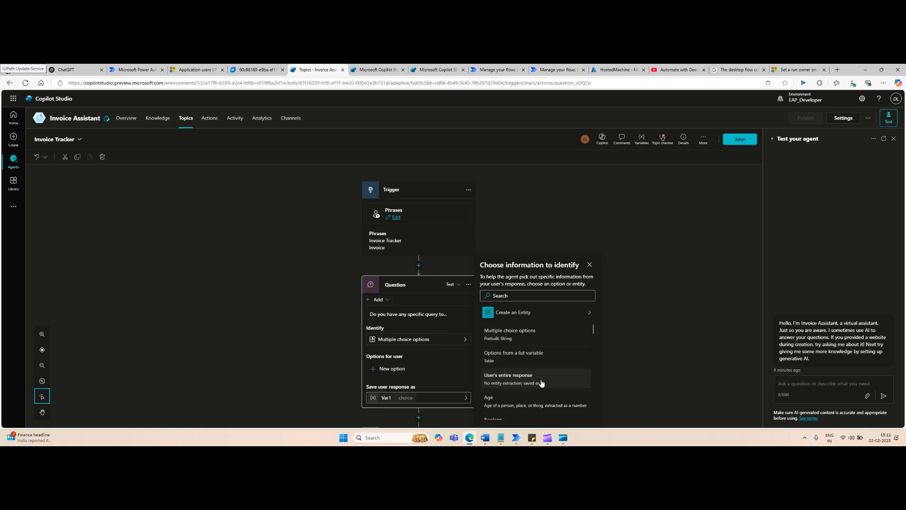
{"action": "left_click", "coordinate": [552, 383]}
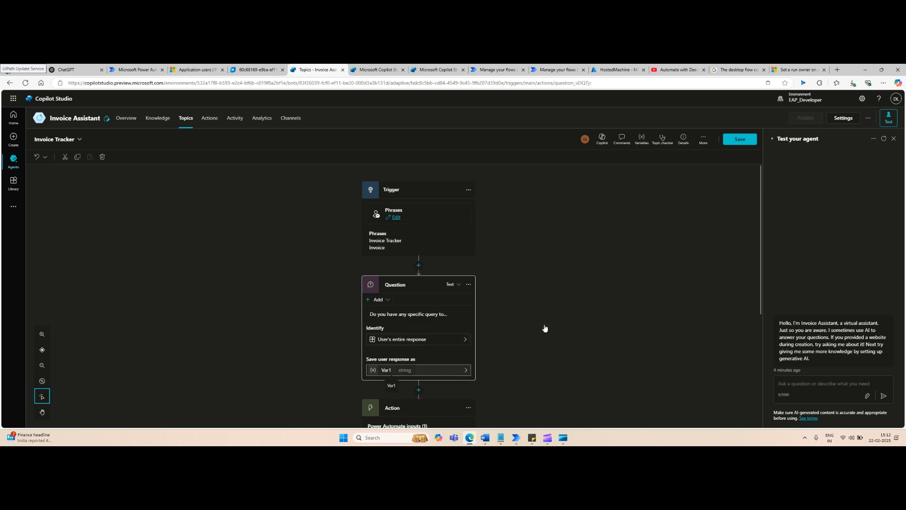
Try to rename the question's response variable to InputQuery and save the topic
{"action": "double_click", "coordinate": [670, 184]}
{"action": "type", "text": "Inp"}
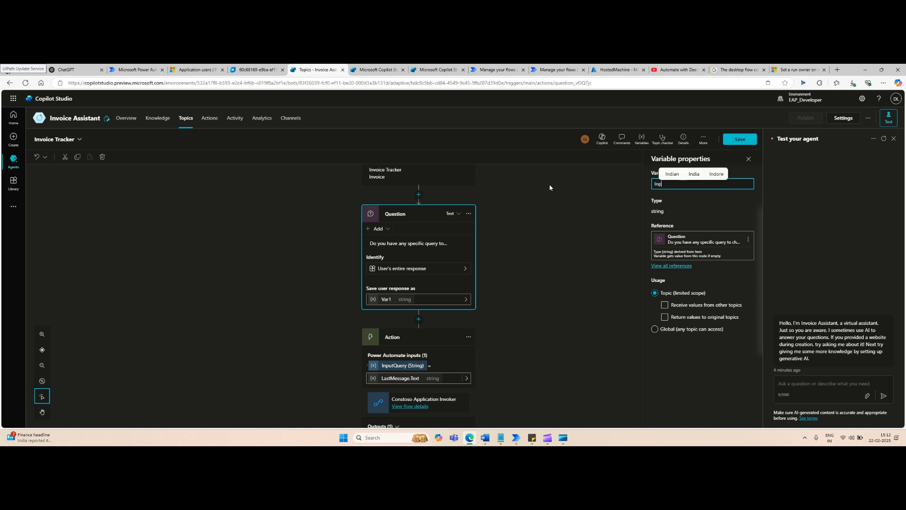
{"action": "type", "text": "utQuery"}
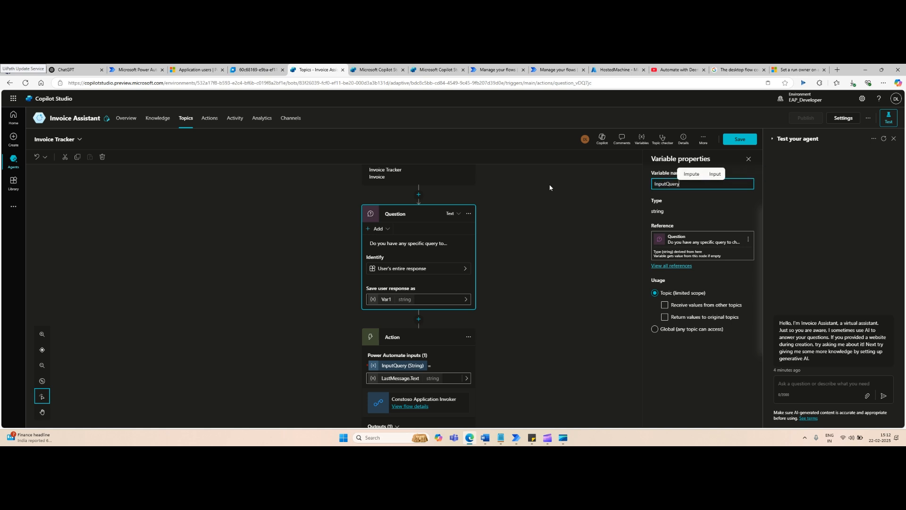
{"action": "left_click", "coordinate": [739, 139]}
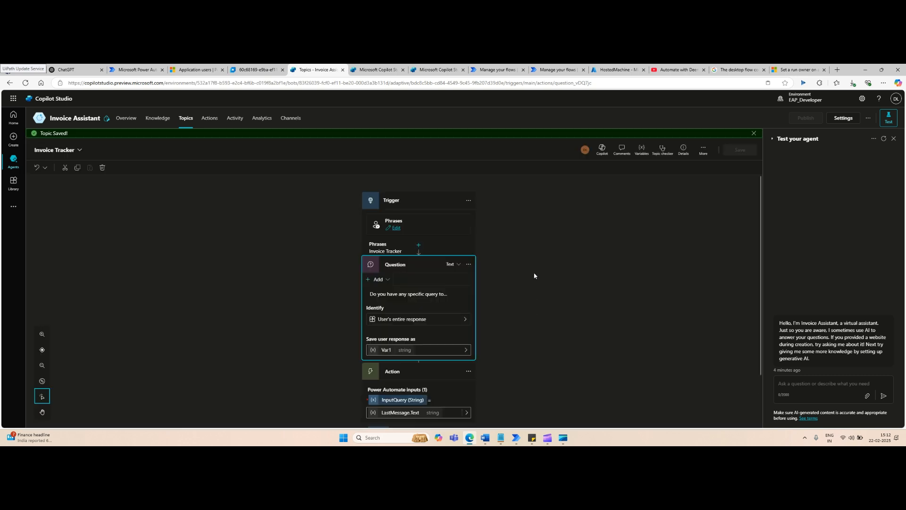
Check which custom and system variables are available for the action node's InputQuery input
{"action": "scroll", "coordinate": [534, 275], "scroll_direction": "down", "scroll_amount": 2}
{"action": "left_click", "coordinate": [466, 398]}
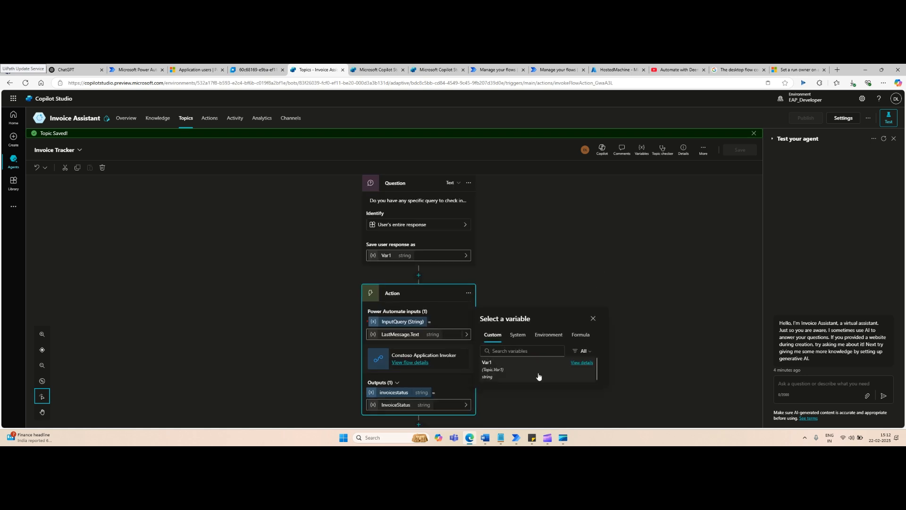
{"action": "scroll", "coordinate": [596, 267], "scroll_direction": "down", "scroll_amount": 2}
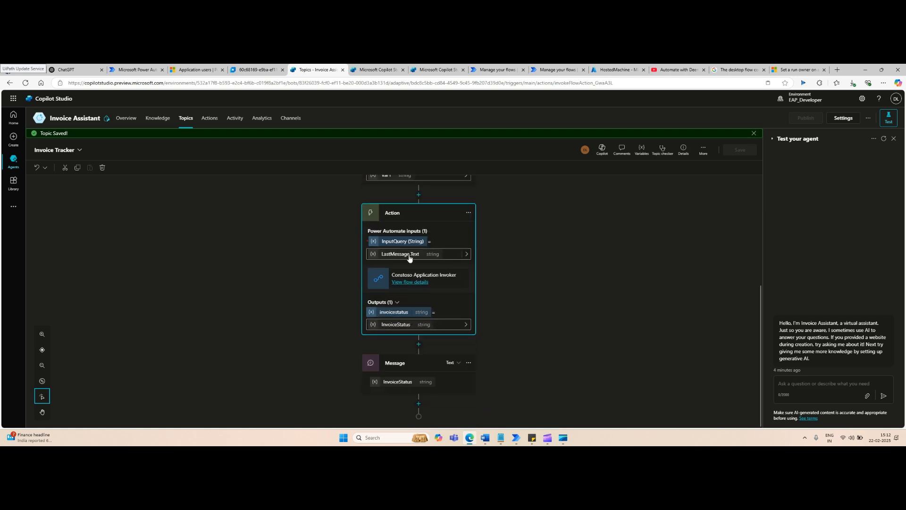
{"action": "left_click", "coordinate": [460, 259]}
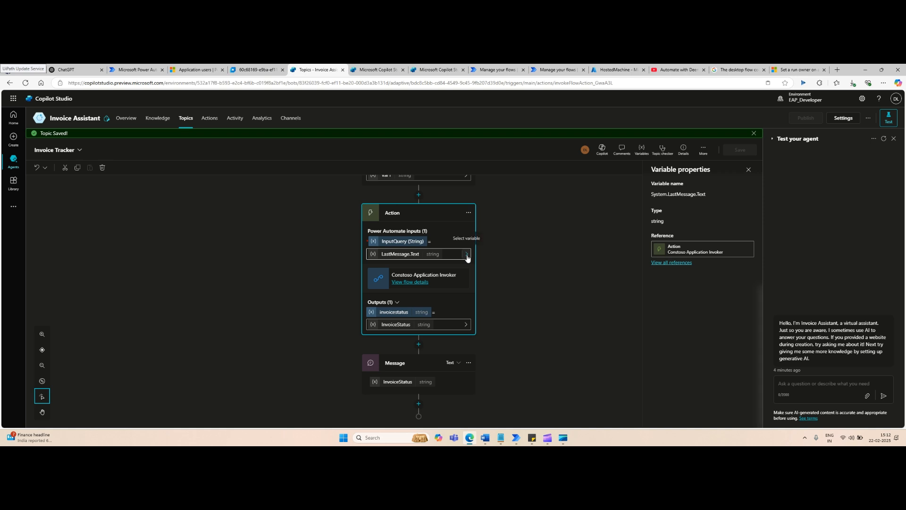
{"action": "left_click", "coordinate": [467, 255]}
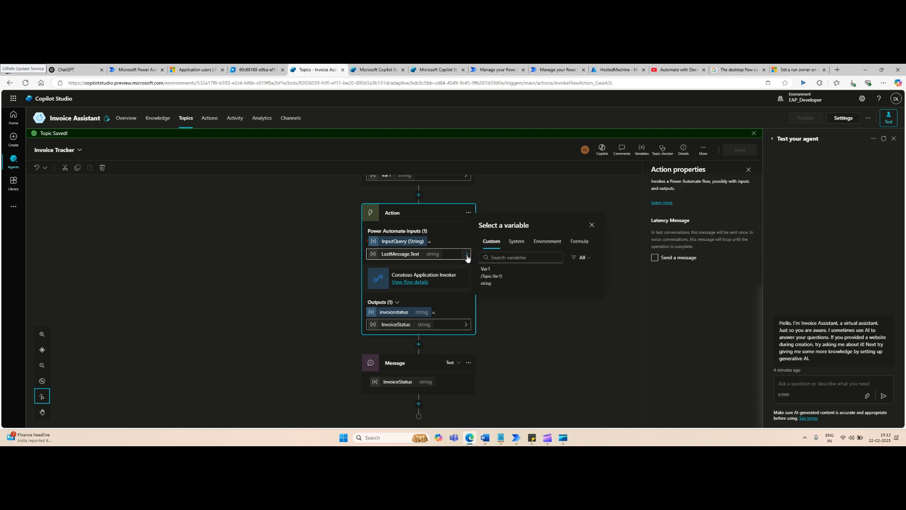
{"action": "left_click", "coordinate": [517, 244]}
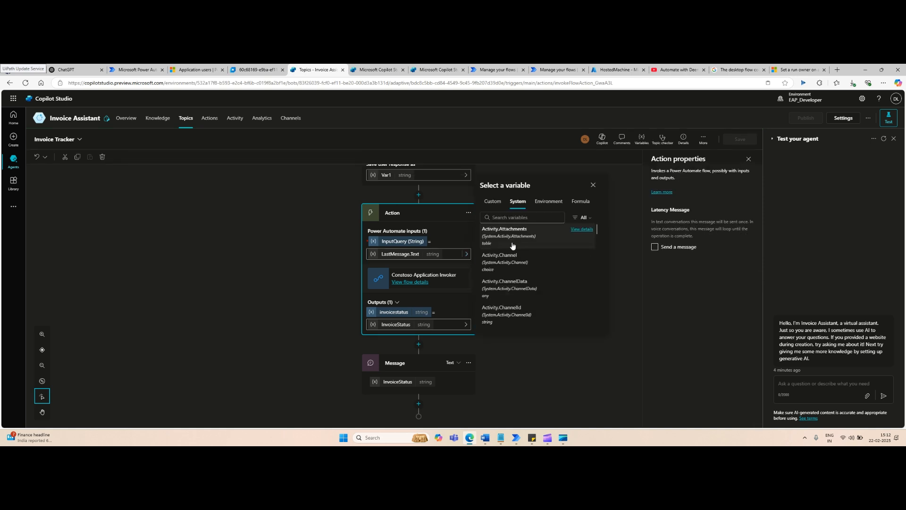
{"action": "left_click", "coordinate": [491, 207]}
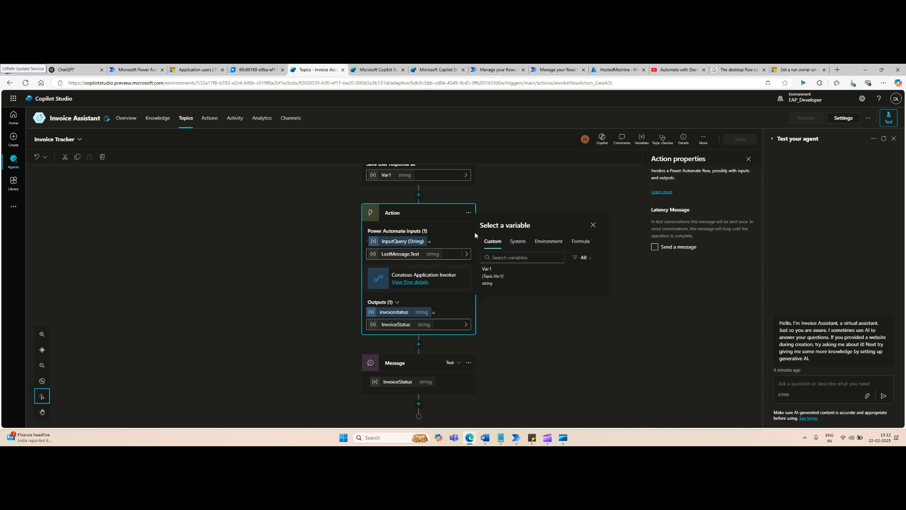
{"action": "scroll", "coordinate": [568, 293], "scroll_direction": "up", "scroll_amount": 3}
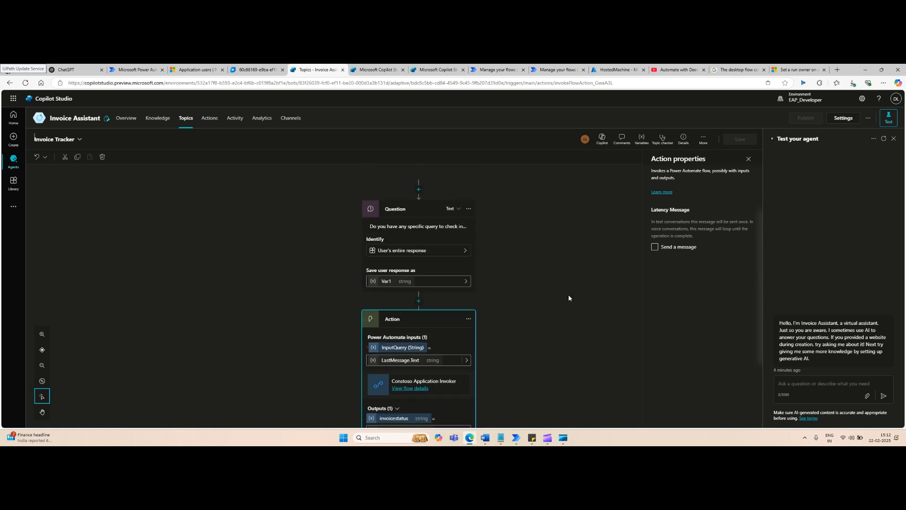
Name the variable that stores the question's response InputQuery and save the Invoice Tracker topic
{"action": "left_click", "coordinate": [387, 284]}
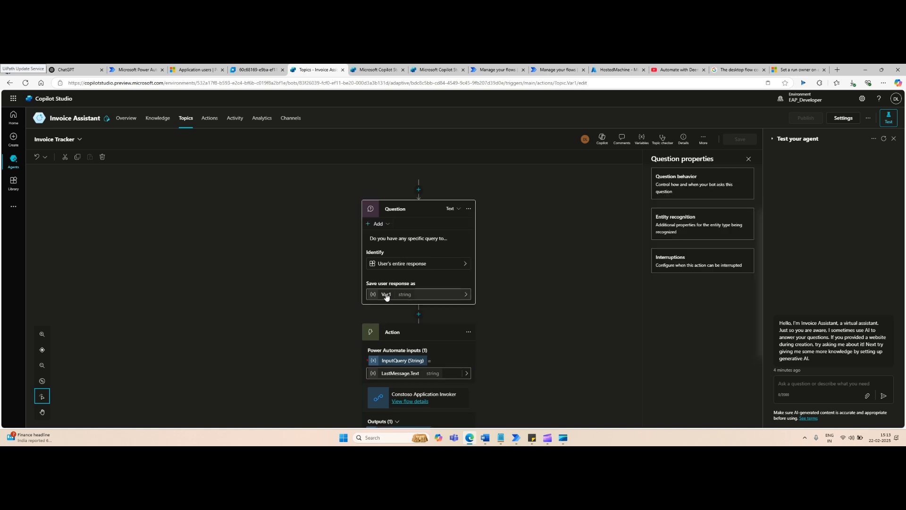
{"action": "left_click", "coordinate": [387, 294]}
{"action": "left_click_drag", "start_coordinate": [692, 186], "coordinate": [584, 185]}
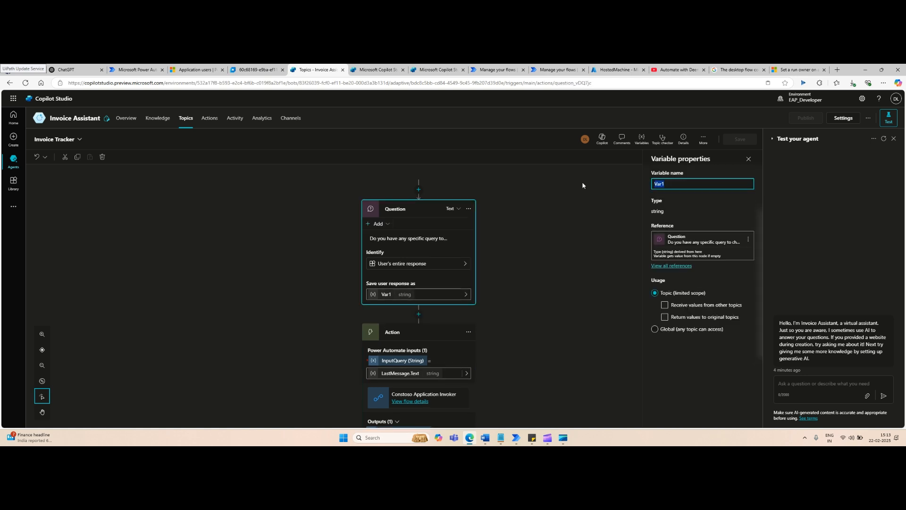
{"action": "type", "text": "INput"}
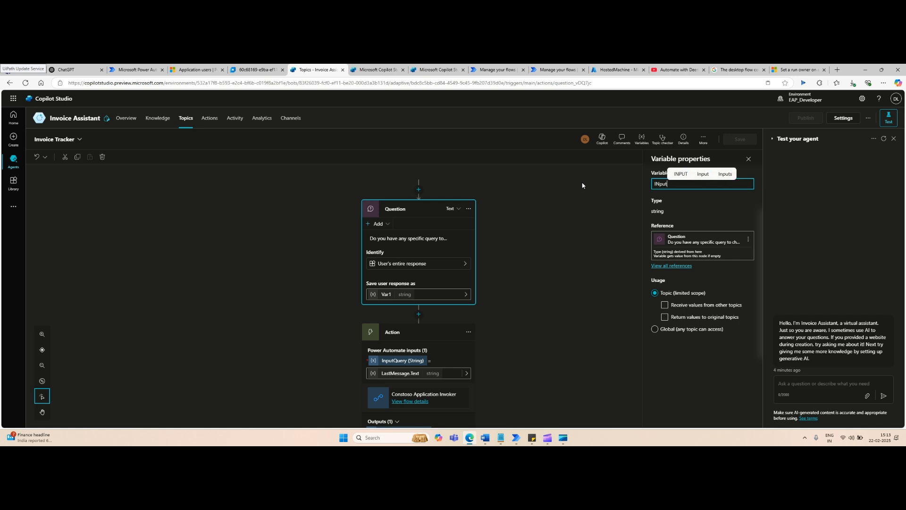
{"action": "key", "text": "BackSpace"}
{"action": "key", "text": "BackSpace"}
{"action": "key", "text": "BackSpace"}
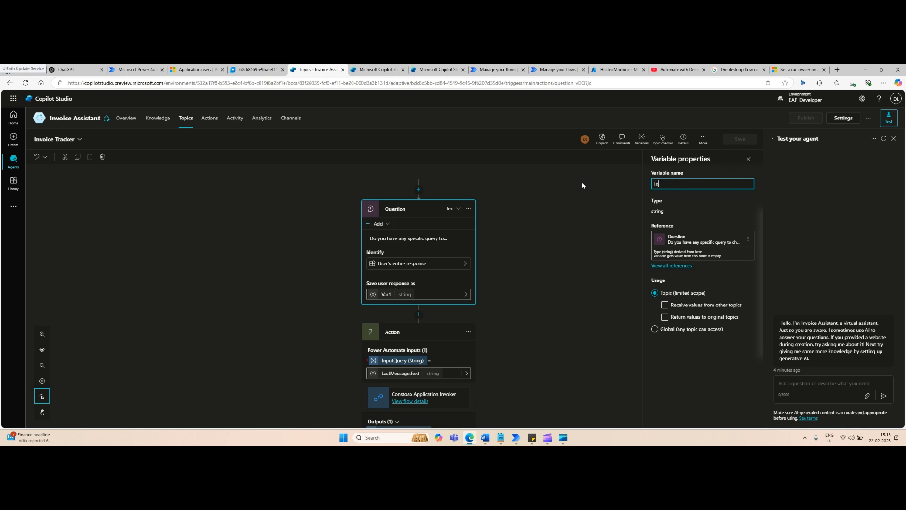
{"action": "type", "text": "putQuer"}
{"action": "key", "text": "BackSpace"}
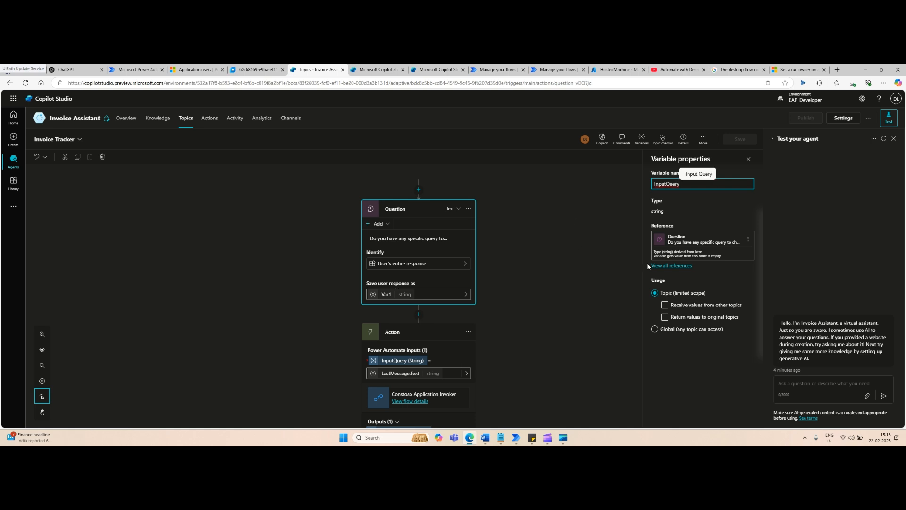
{"action": "left_click", "coordinate": [627, 191]}
{"action": "left_click", "coordinate": [740, 140]}
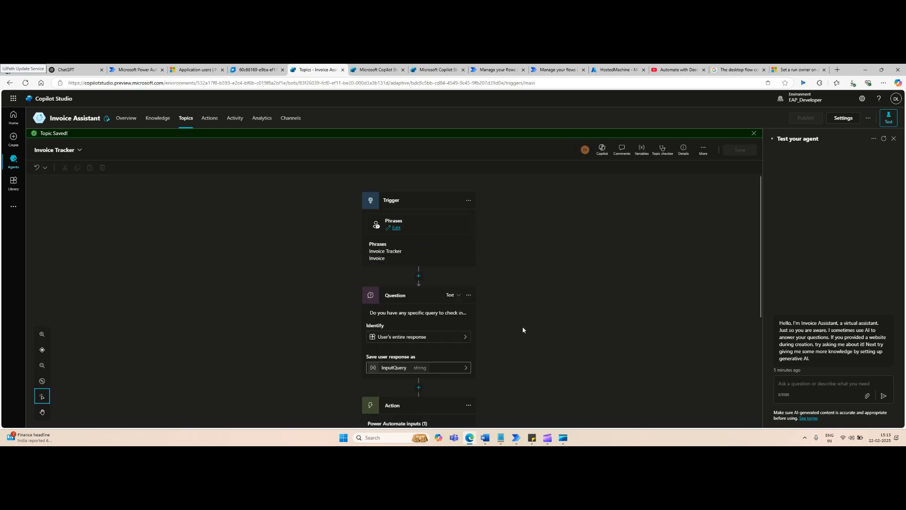
Map the action node's Power Automate input to the custom InputQuery variable and save the topic
{"action": "scroll", "coordinate": [532, 326], "scroll_direction": "down", "scroll_amount": 3}
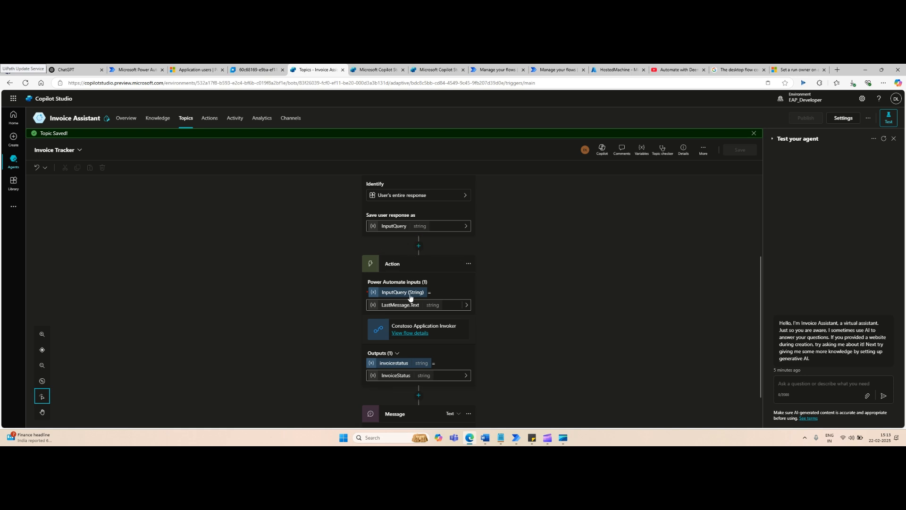
{"action": "left_click", "coordinate": [466, 306]}
{"action": "left_click", "coordinate": [466, 306]}
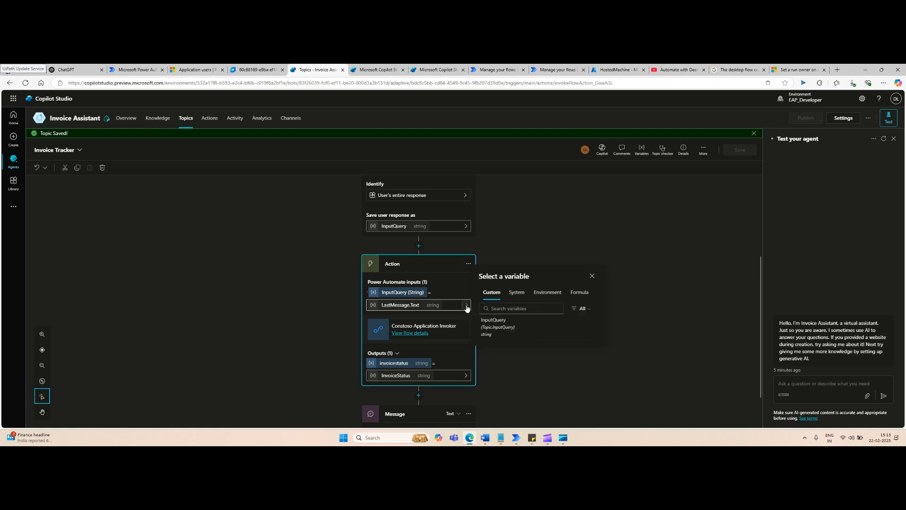
{"action": "left_click", "coordinate": [510, 322]}
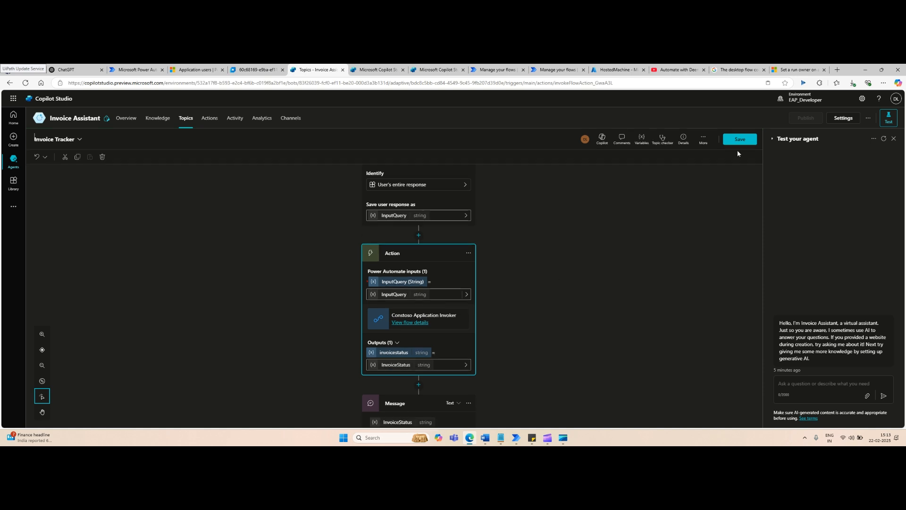
{"action": "left_click", "coordinate": [739, 140]}
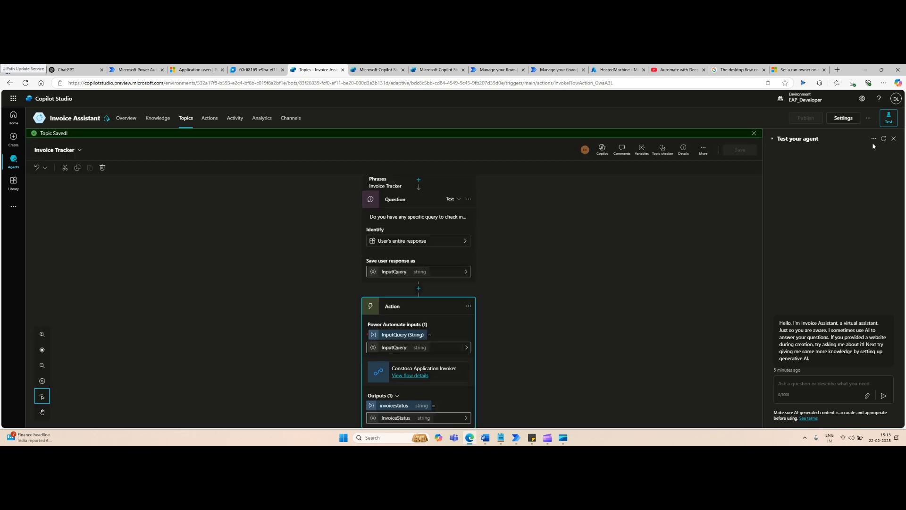
Start a new test conversation and send the trigger phrase "Invoice"
{"action": "left_click", "coordinate": [884, 138]}
{"action": "left_click", "coordinate": [832, 384]}
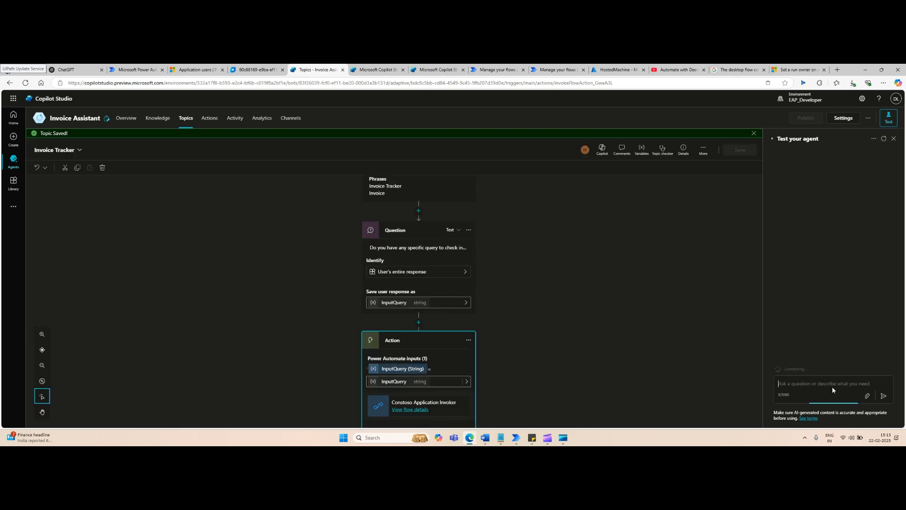
{"action": "type", "text": "Invoice"}
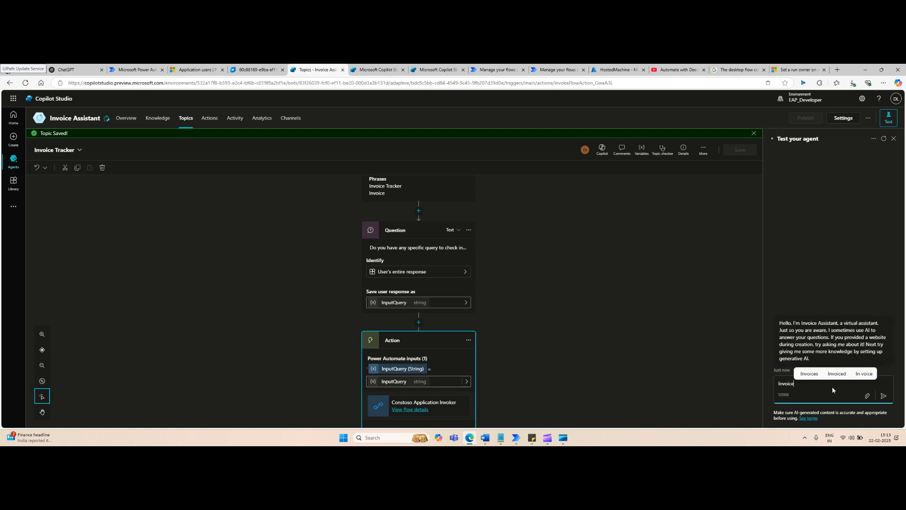
{"action": "key", "text": "Return"}
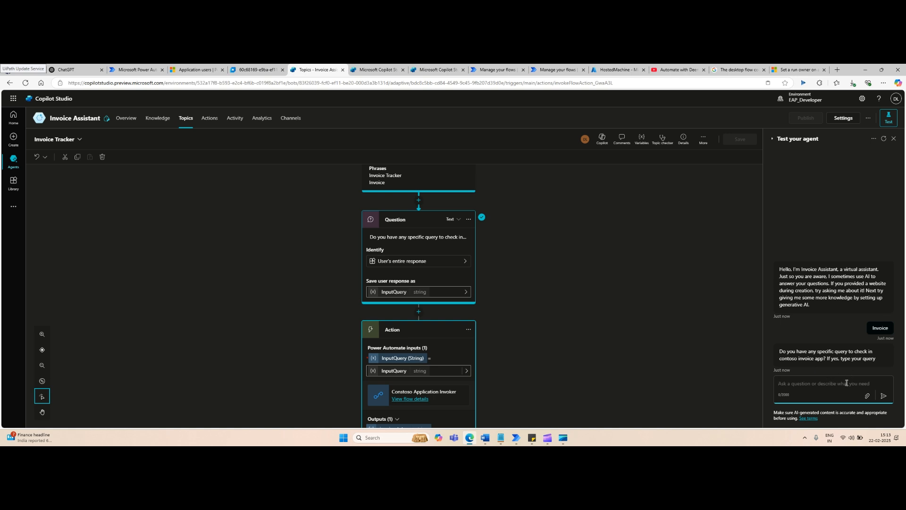
Answer the agent's question with "What is the status of invoice 1008 and who is the customer?"
{"action": "type", "text": "Wha"}
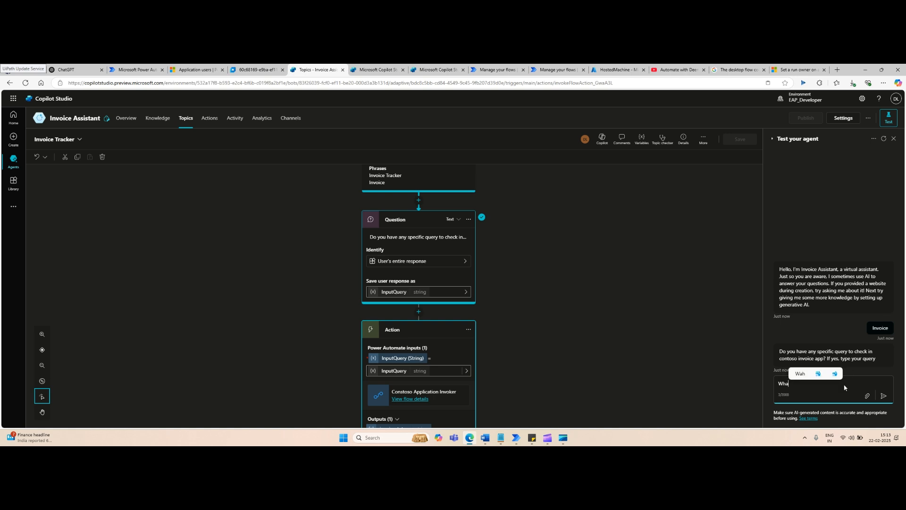
{"action": "type", "text": "t is "}
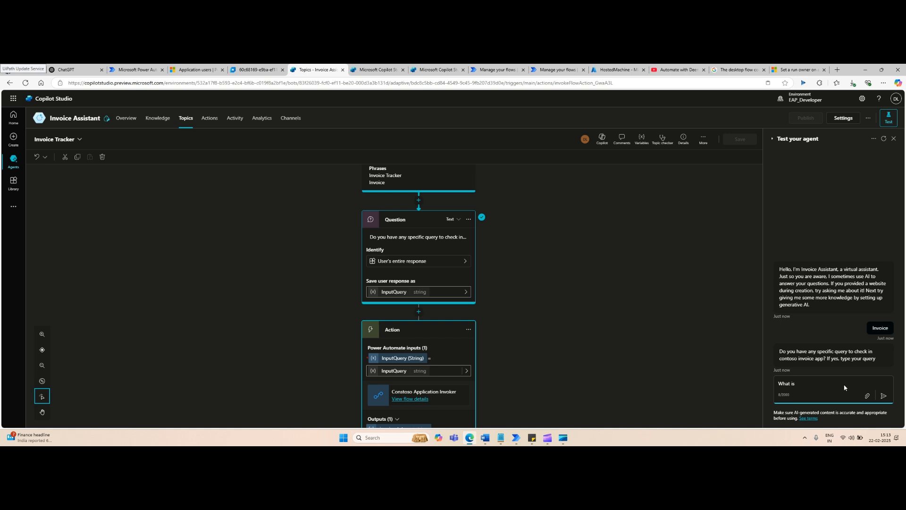
{"action": "type", "text": "the status of "}
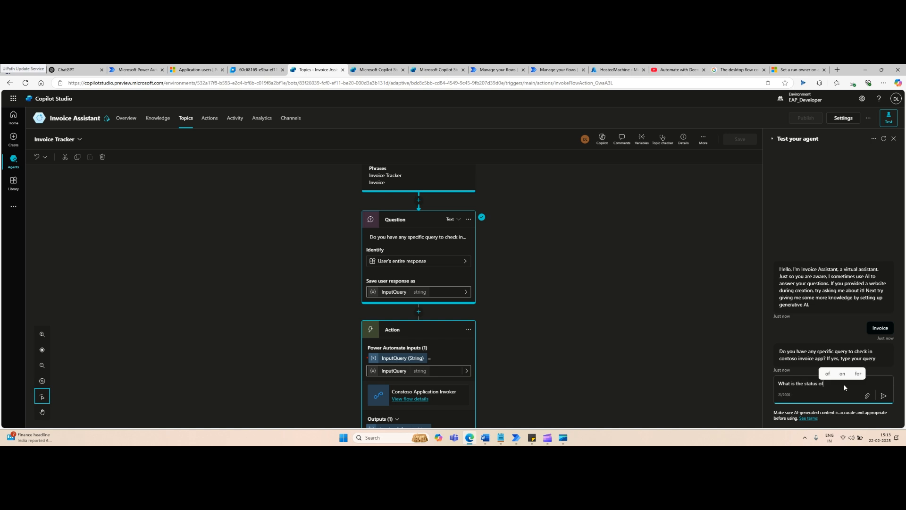
{"action": "type", "text": "invoice 100"}
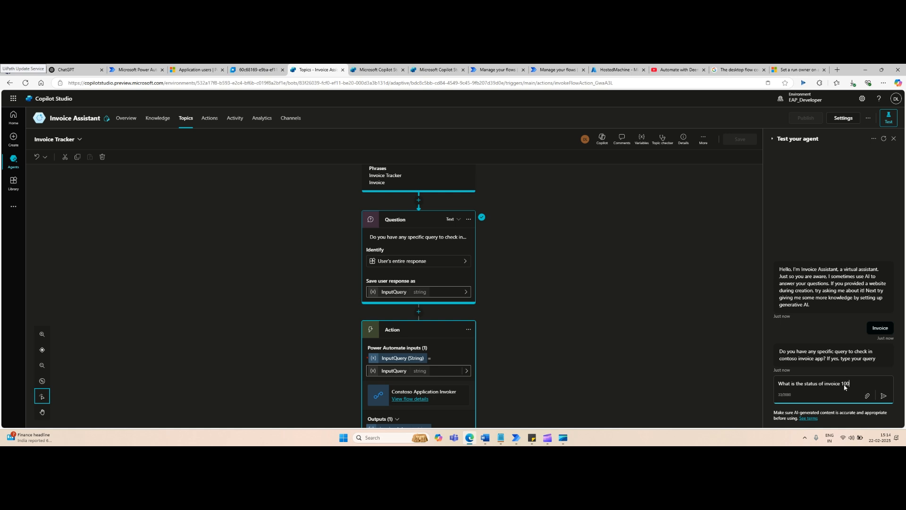
{"action": "type", "text": "8 and who is the custome"}
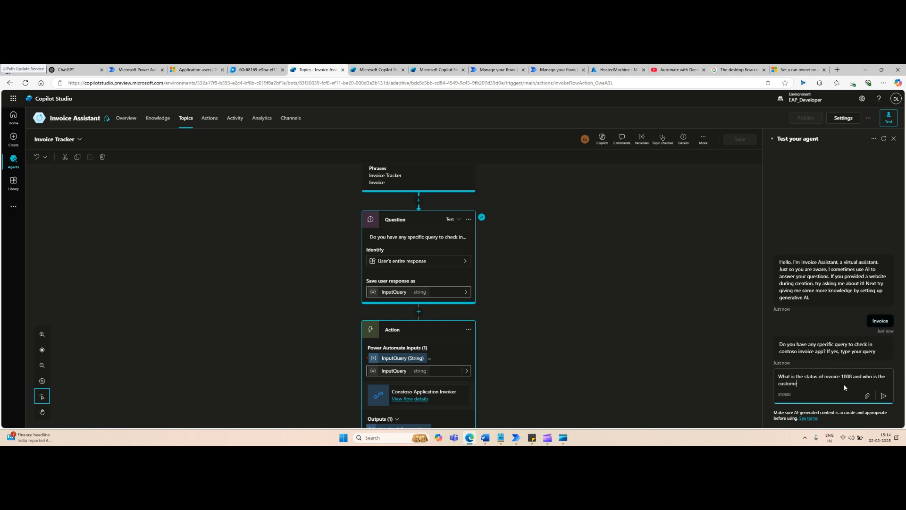
{"action": "type", "text": "r?"}
{"action": "key", "text": "Return"}
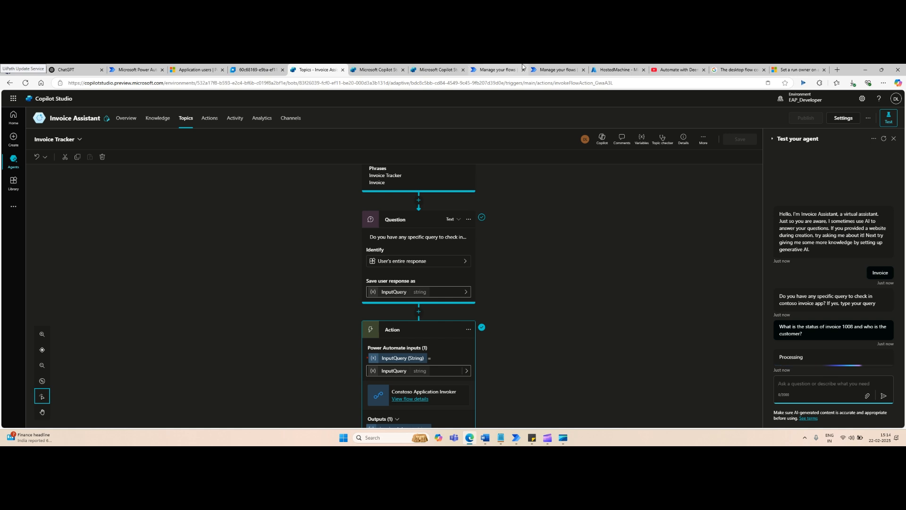
Switch to the Constoso Application Invoker flow's details in Power Automate and refresh its run history to monitor the latest run
{"action": "left_click", "coordinate": [490, 72]}
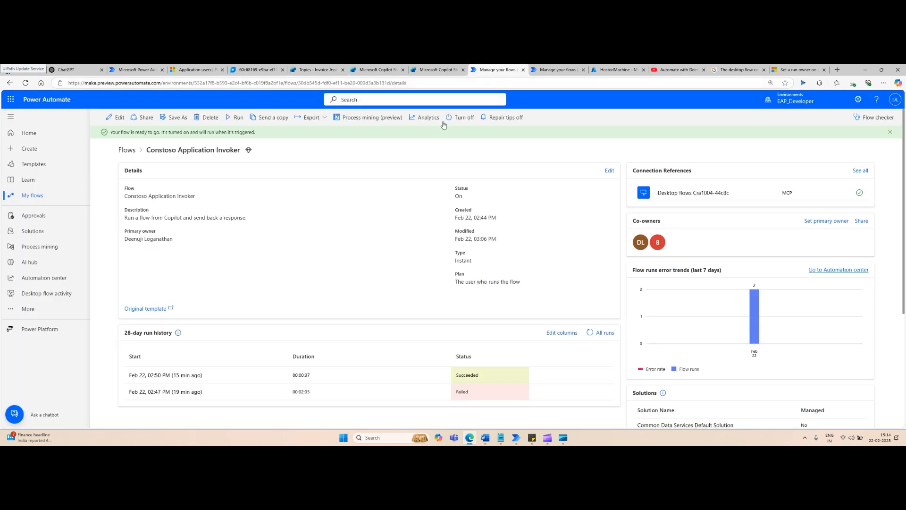
{"action": "left_click", "coordinate": [591, 333]}
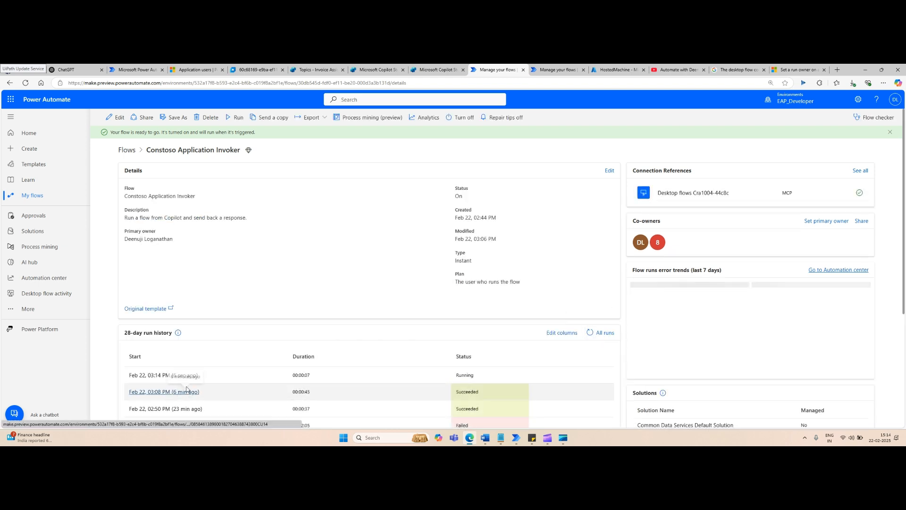
{"action": "left_click", "coordinate": [520, 440]}
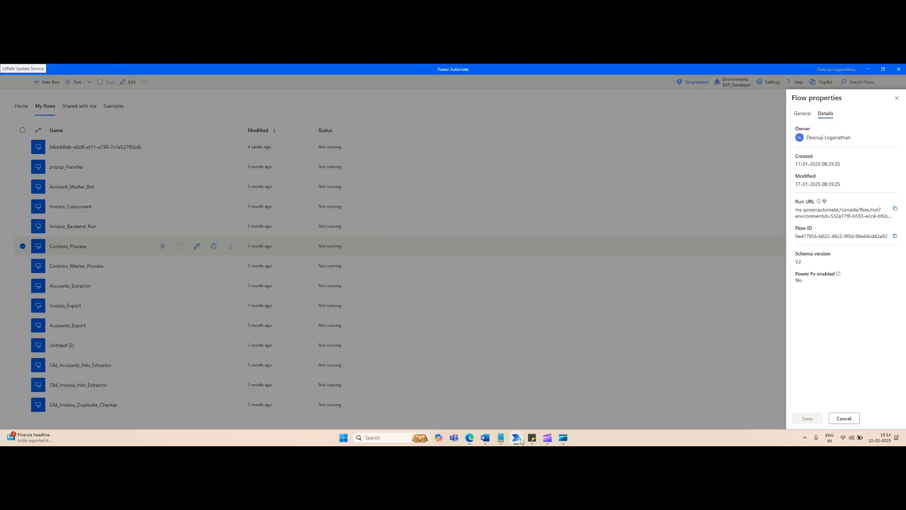
{"action": "left_click", "coordinate": [520, 440]}
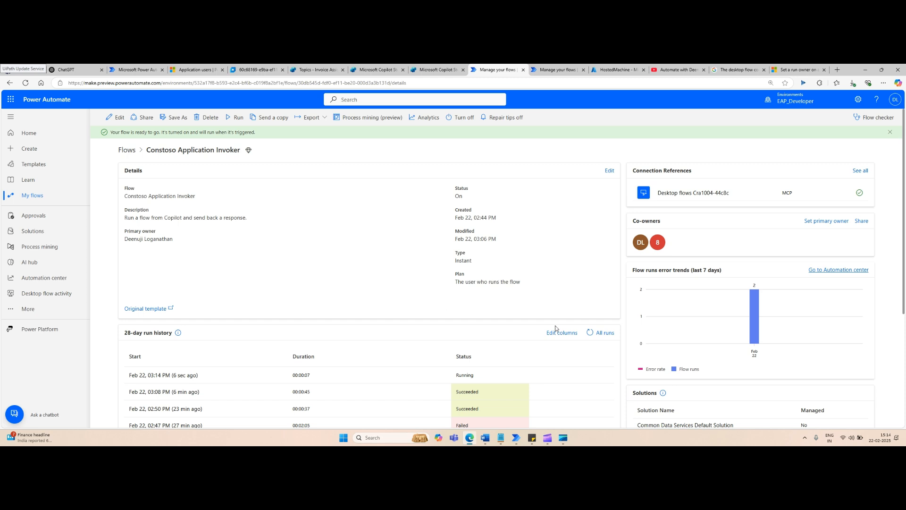
{"action": "left_click", "coordinate": [590, 334]}
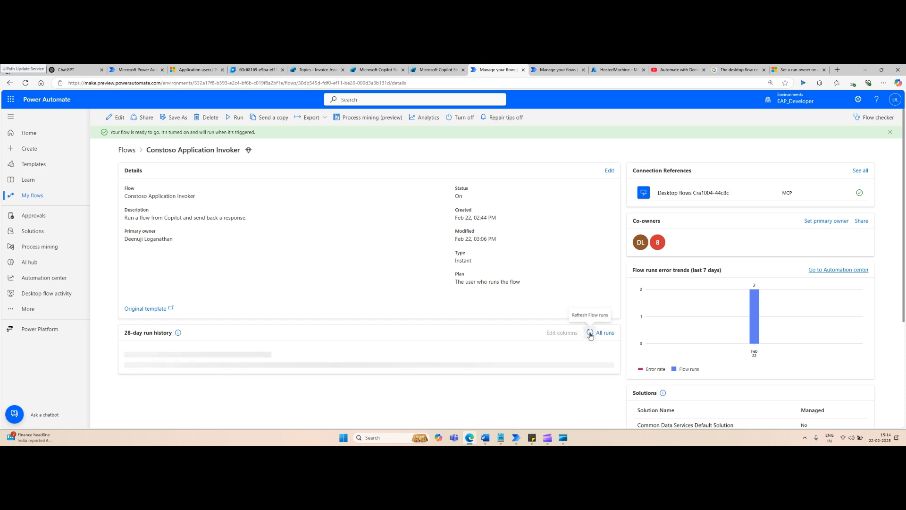
{"action": "left_click", "coordinate": [590, 333]}
{"action": "left_click", "coordinate": [590, 334]}
{"action": "left_click", "coordinate": [591, 333]}
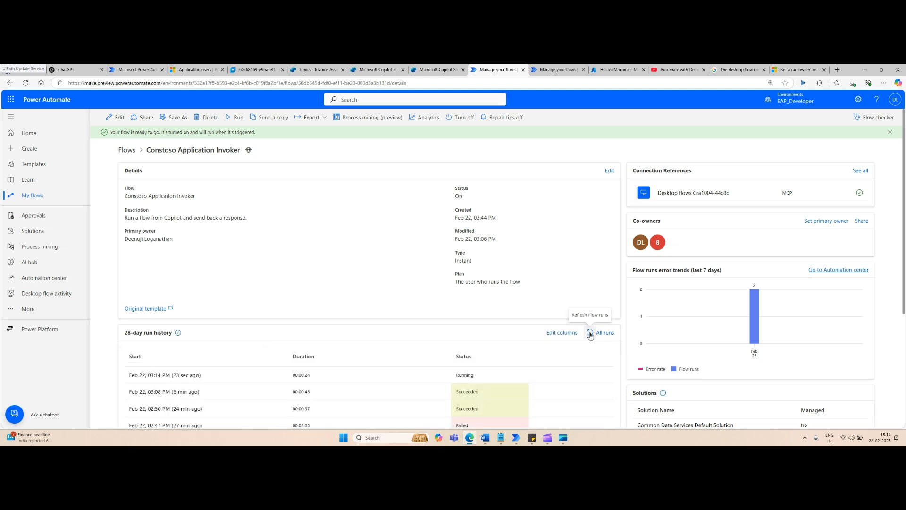
{"action": "left_click", "coordinate": [590, 333]}
Return to the Invoice Tracker topic in Copilot Studio and check the agent's test reply and the flow's connection
{"action": "left_click", "coordinate": [438, 69]}
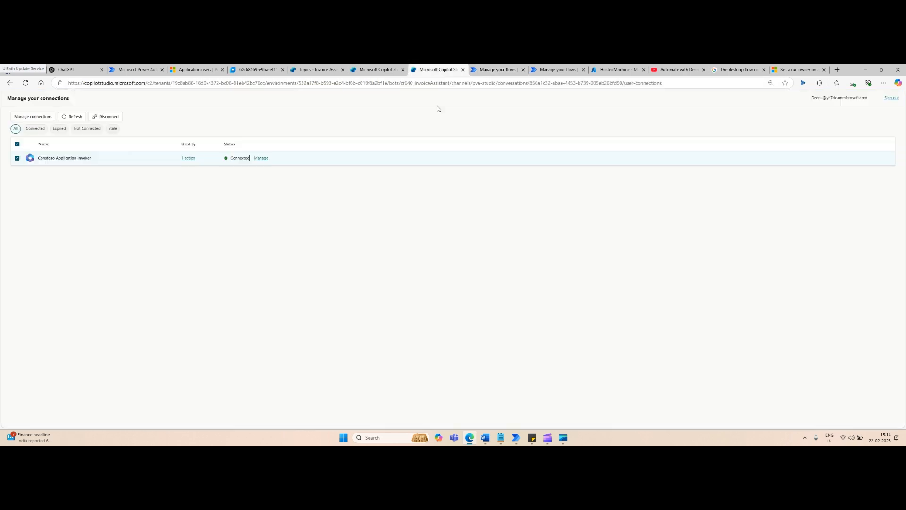
{"action": "left_click", "coordinate": [316, 71]}
{"action": "scroll", "coordinate": [613, 333], "scroll_direction": "down", "scroll_amount": 3}
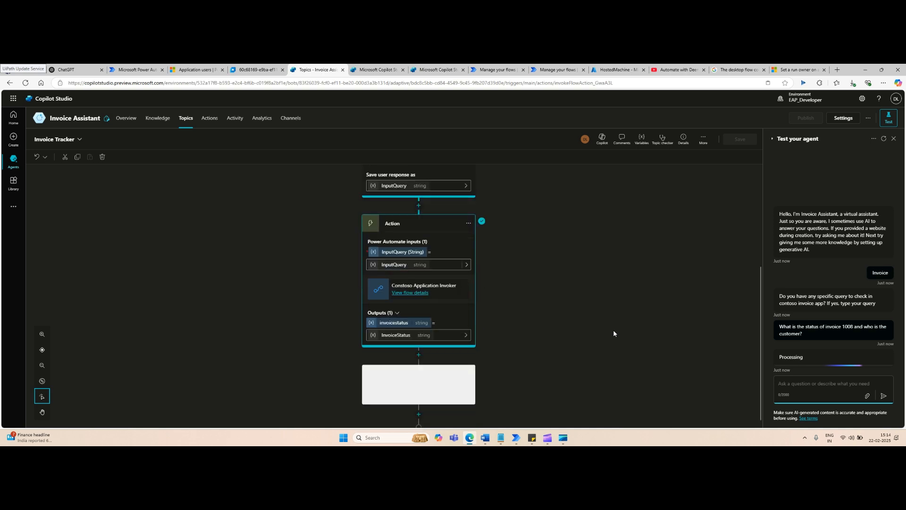
{"action": "scroll", "coordinate": [614, 330], "scroll_direction": "down", "scroll_amount": 1}
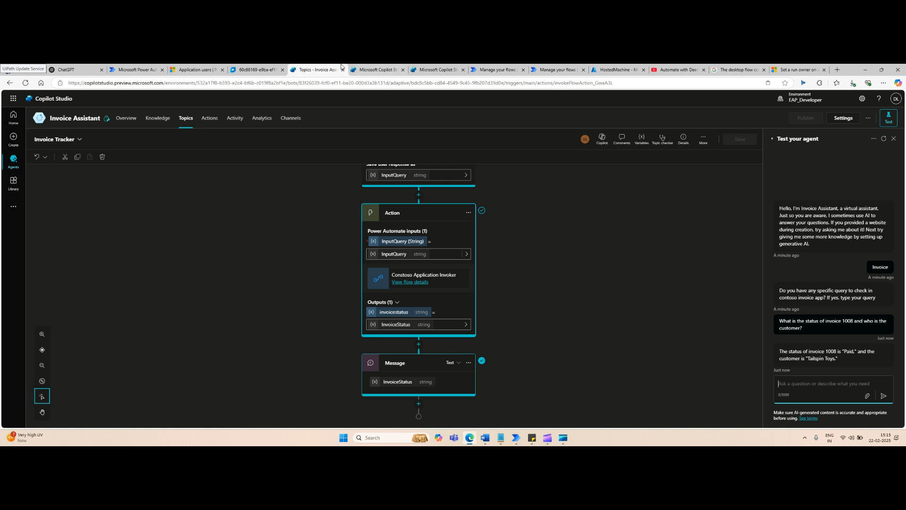
{"action": "left_click", "coordinate": [385, 71]}
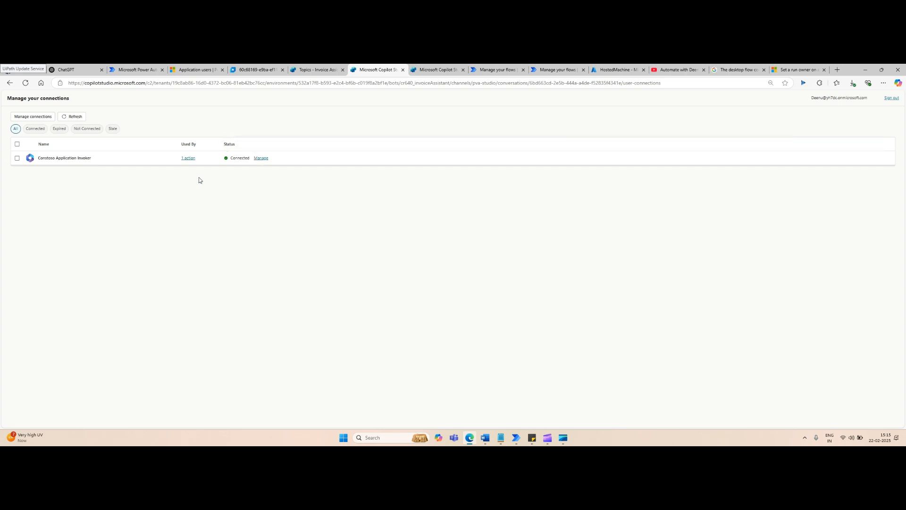
{"action": "left_click", "coordinate": [317, 69]}
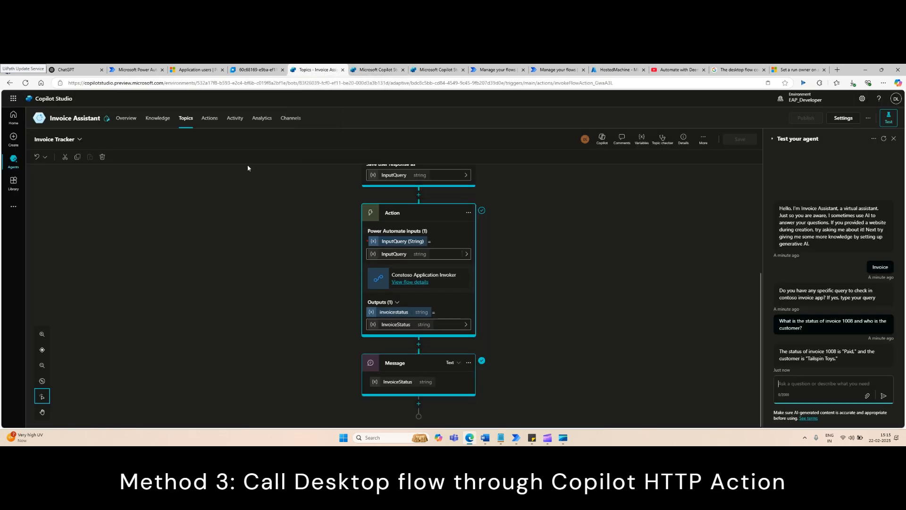
Open the Constoso Application Invoker flow in the Power Automate designer and inspect the Copilot trigger's input parameters
{"action": "left_click", "coordinate": [503, 70]}
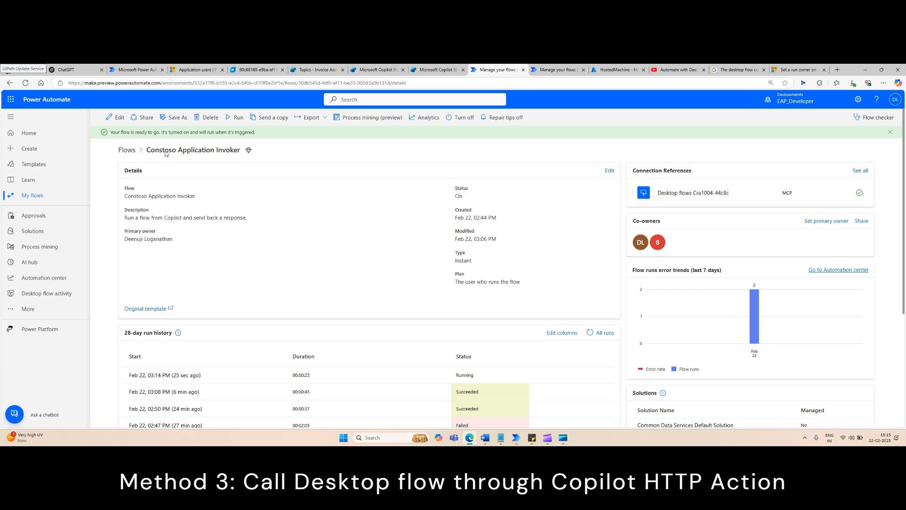
{"action": "left_click", "coordinate": [427, 70]}
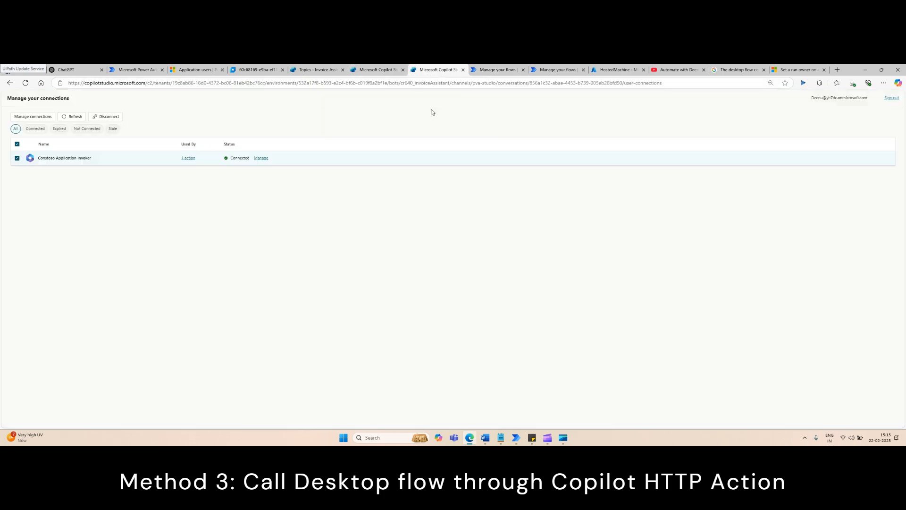
{"action": "left_click", "coordinate": [496, 71]}
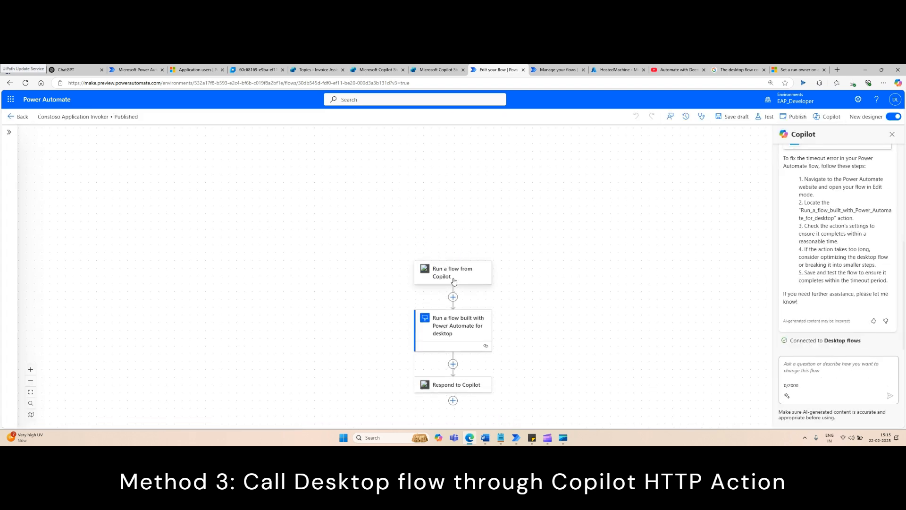
{"action": "left_click", "coordinate": [455, 282]}
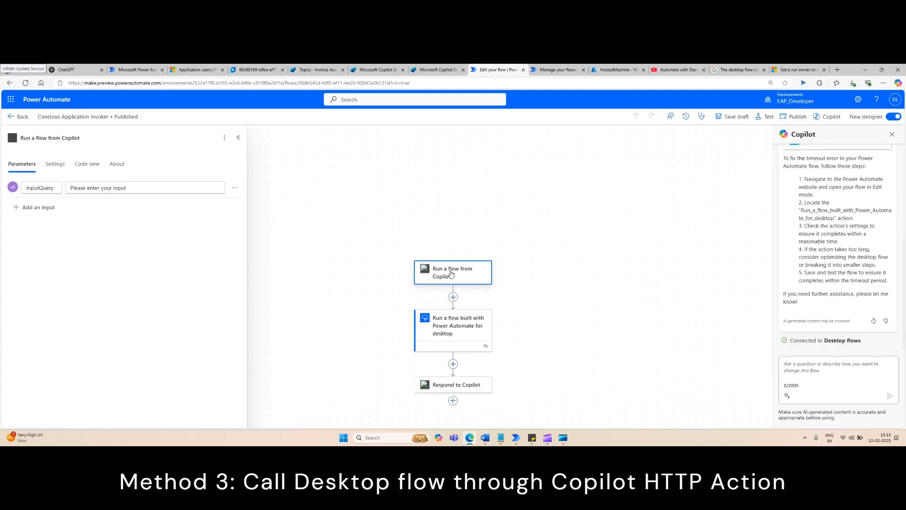
Search for "http" actions to insert after the Copilot trigger and browse the available HTTP connectors
{"action": "left_click", "coordinate": [454, 299]}
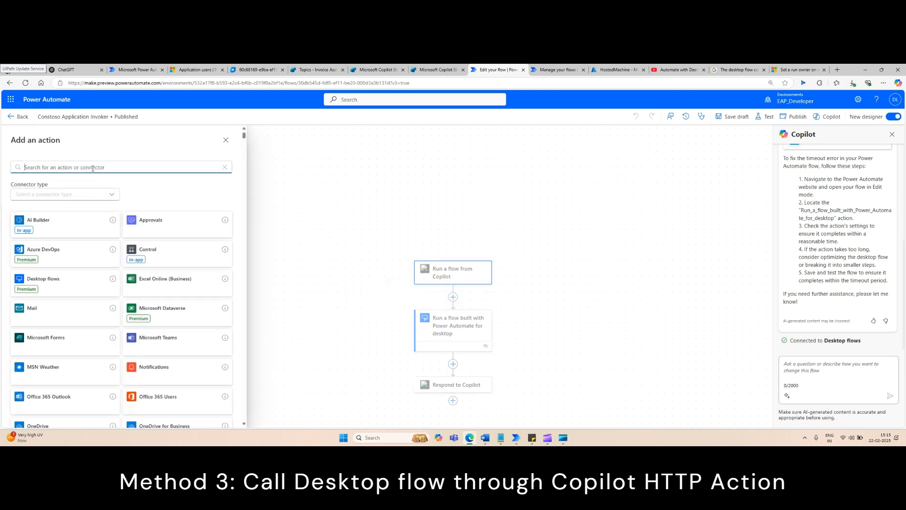
{"action": "type", "text": "http"}
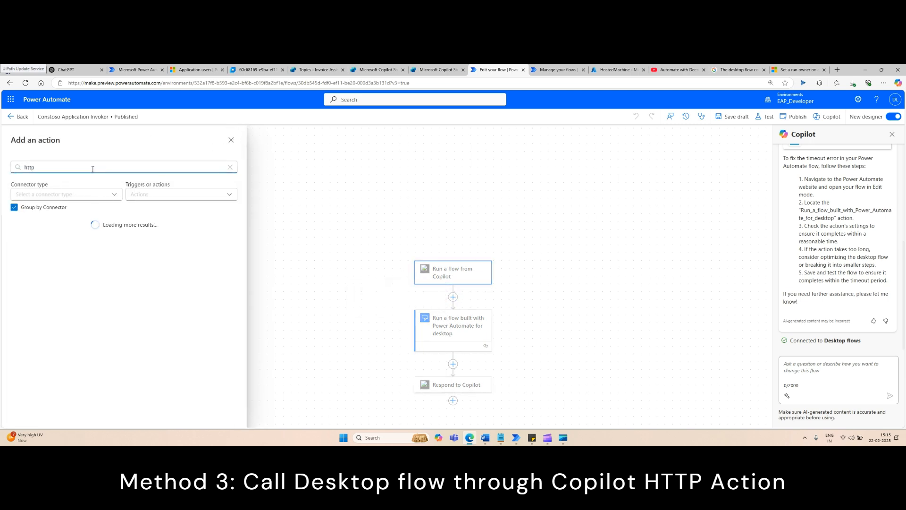
{"action": "scroll", "coordinate": [100, 326], "scroll_direction": "down", "scroll_amount": 1}
{"action": "scroll", "coordinate": [100, 326], "scroll_direction": "down", "scroll_amount": 3}
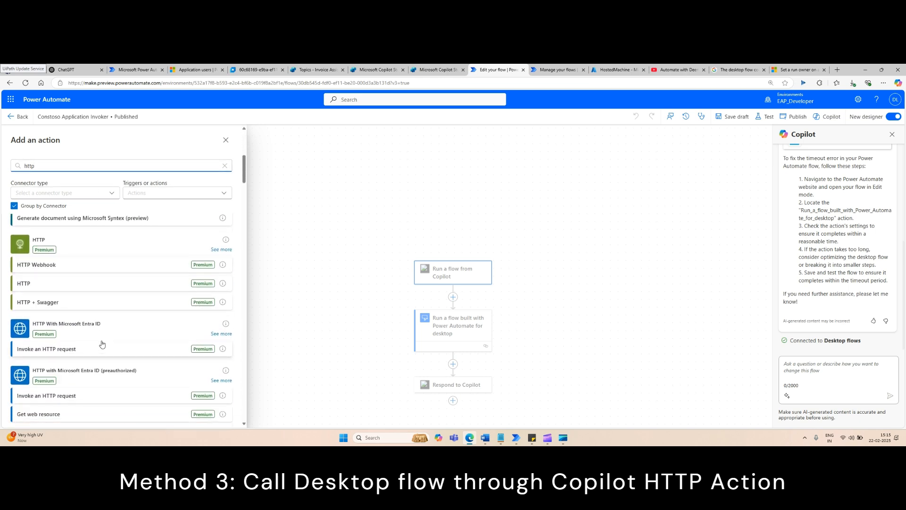
{"action": "scroll", "coordinate": [121, 278], "scroll_direction": "down", "scroll_amount": 3}
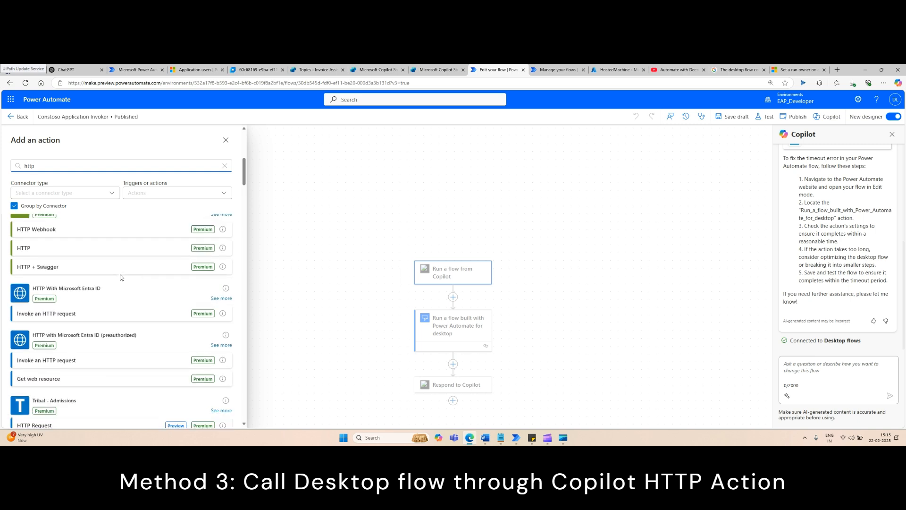
{"action": "scroll", "coordinate": [122, 277], "scroll_direction": "up", "scroll_amount": 7}
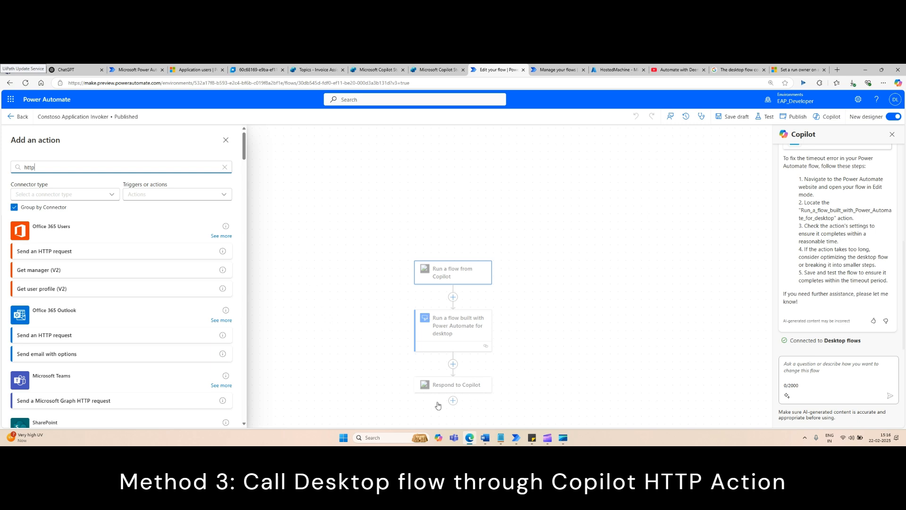
Return to the Invoice Tracker topic and examine the advanced node options available after the action node, including Send HTTP request
{"action": "left_click", "coordinate": [430, 72]}
{"action": "left_click", "coordinate": [367, 71]}
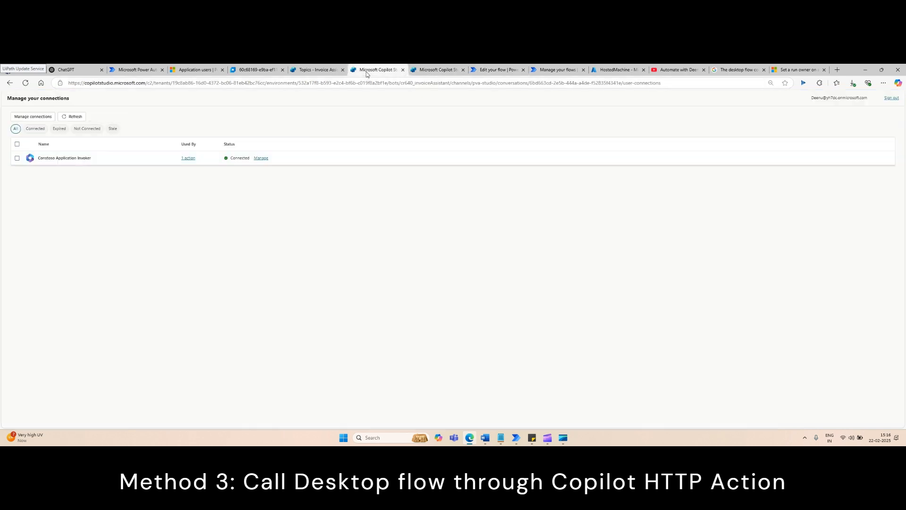
{"action": "left_click", "coordinate": [322, 74]}
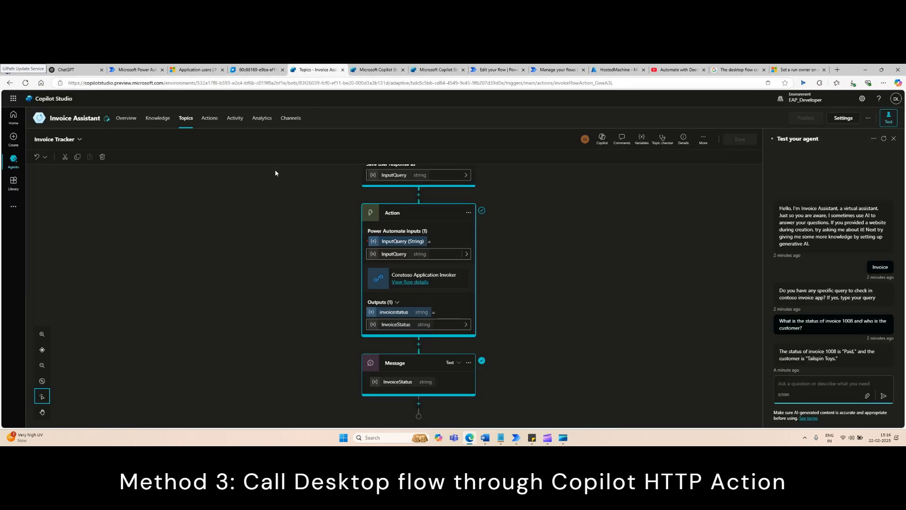
{"action": "left_click", "coordinate": [419, 346]}
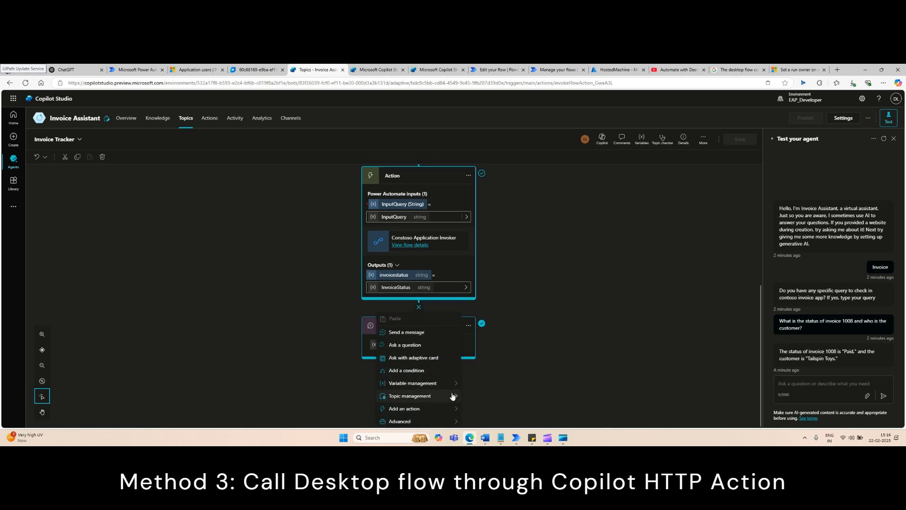
{"action": "mouse_move", "coordinate": [446, 421]}
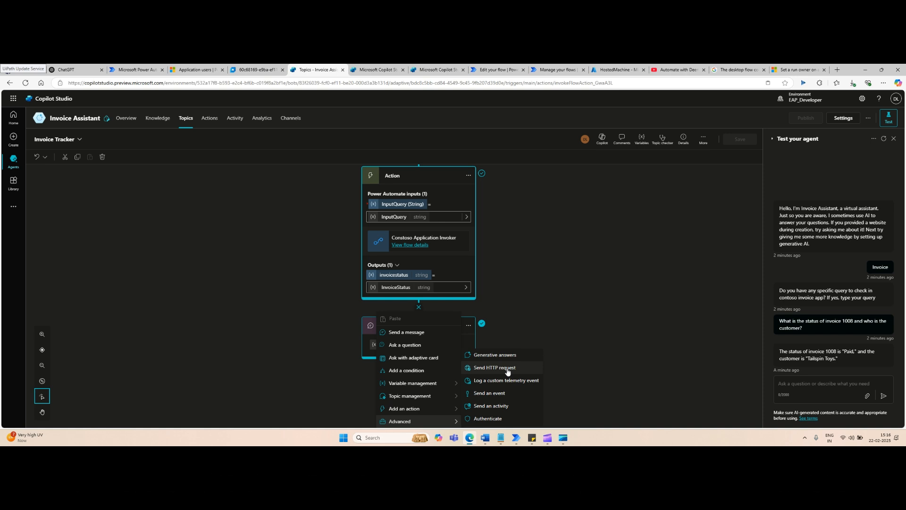
{"action": "left_click", "coordinate": [560, 262]}
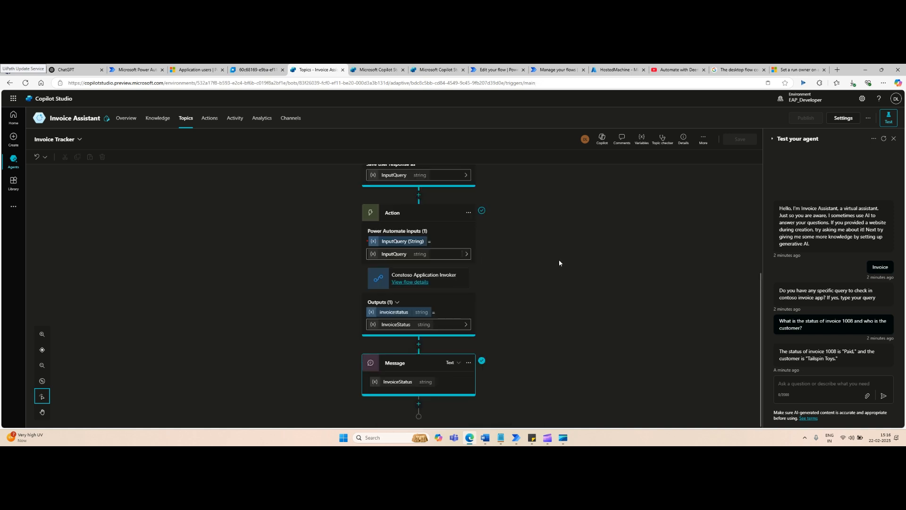